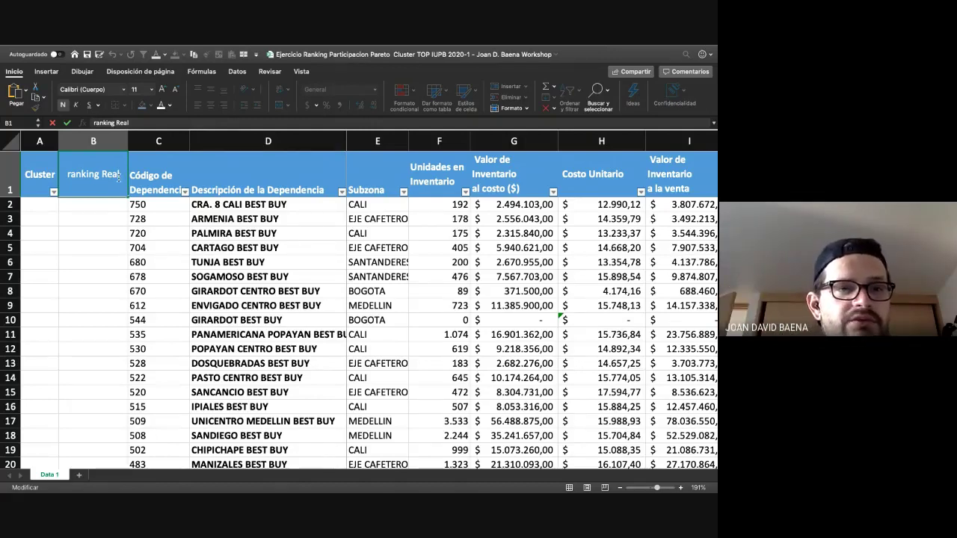
# Add VENTAS as a second line of the "ranking Real" header in cell B1
pyautogui.press('Return')
pyautogui.write('VENTAS')
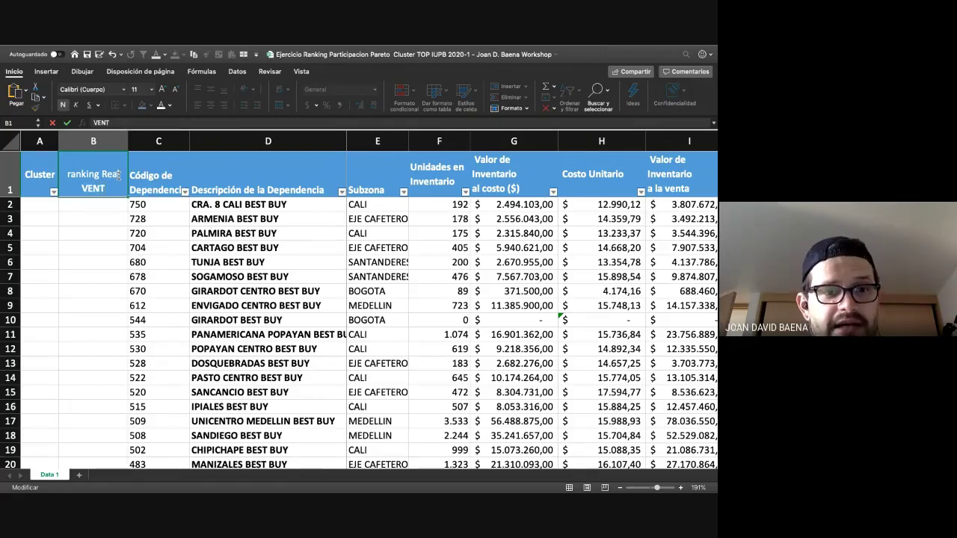
pyautogui.press('Return')
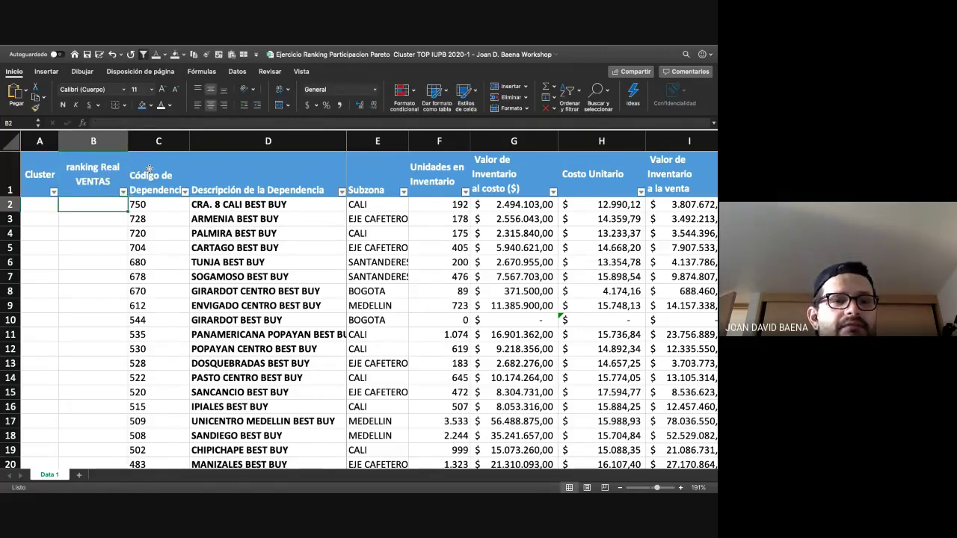
# Sort the data from the Código de Dependencia column through %Evac Unidades Real by Ventas sin IVA, from largest to smallest
pyautogui.click(149, 170)
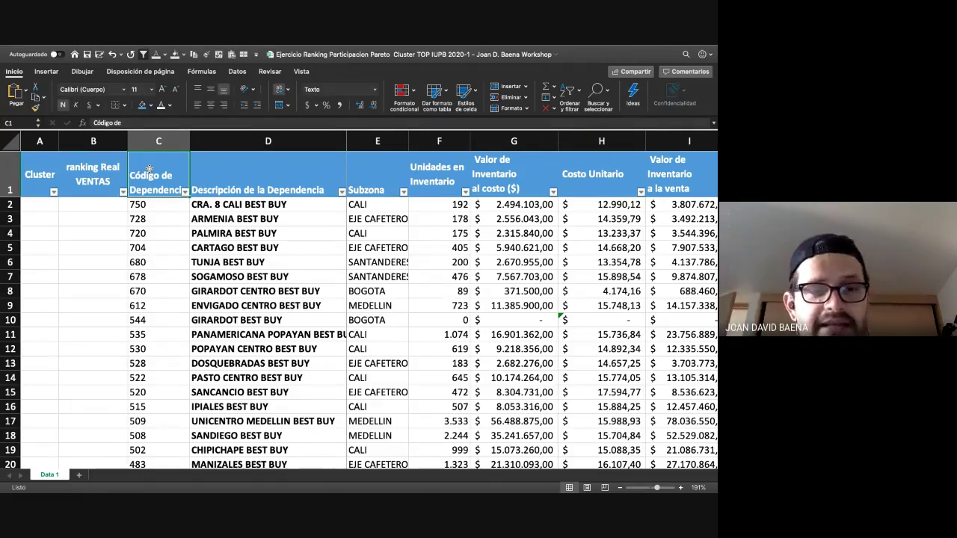
pyautogui.hotkey('shift', 'Right')
pyautogui.hotkey('shift', 'Right')
pyautogui.hotkey('shift', 'Right')
pyautogui.hotkey('shift', 'Right')
pyautogui.hotkey('shift', 'Right')
pyautogui.hotkey('shift', 'Right')
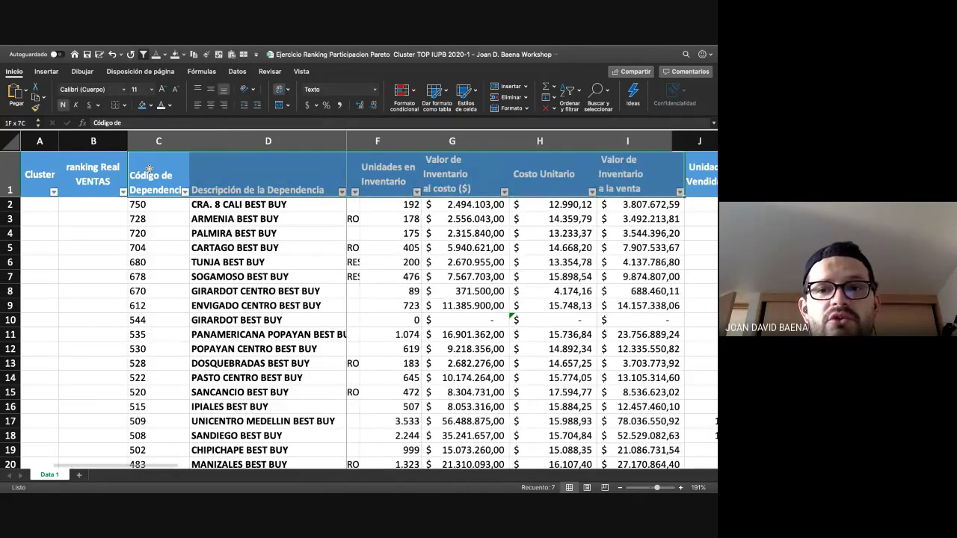
pyautogui.hotkey('shift', 'Right')
pyautogui.hotkey('shift', 'Right')
pyautogui.hotkey('shift', 'Right')
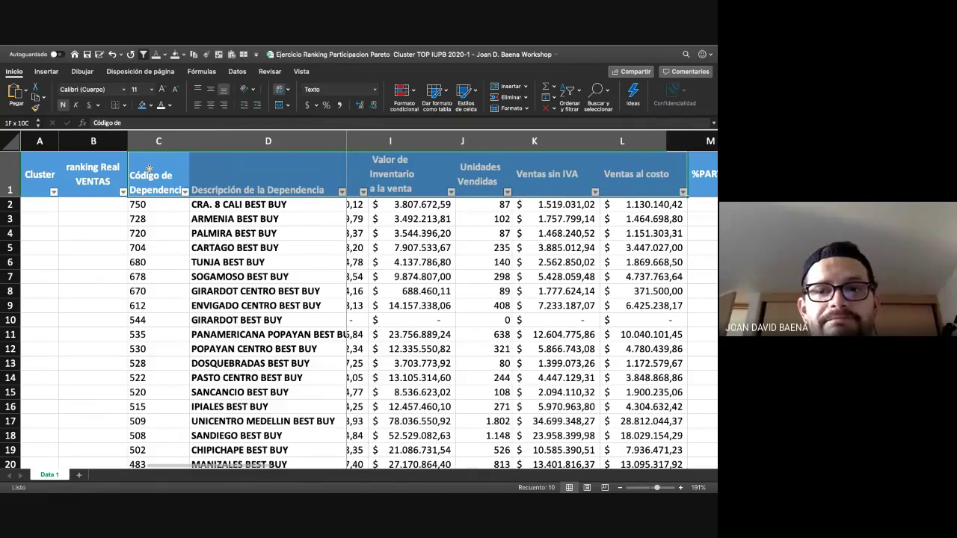
pyautogui.hotkey('shift', 'Right')
pyautogui.hotkey('shift', 'Right')
pyautogui.hotkey('shift', 'Right')
pyautogui.hotkey('shift', 'Right')
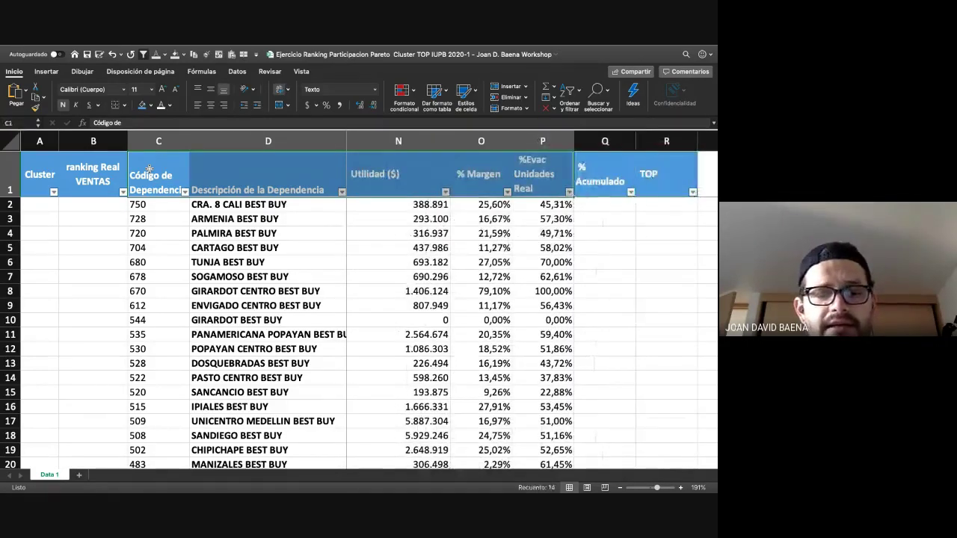
pyautogui.press('super+shift+Down')
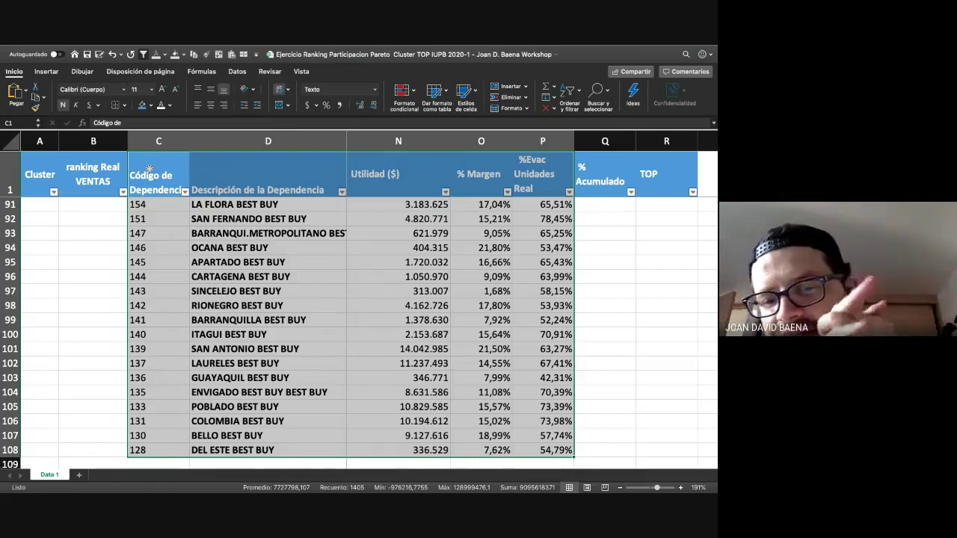
pyautogui.click(238, 72)
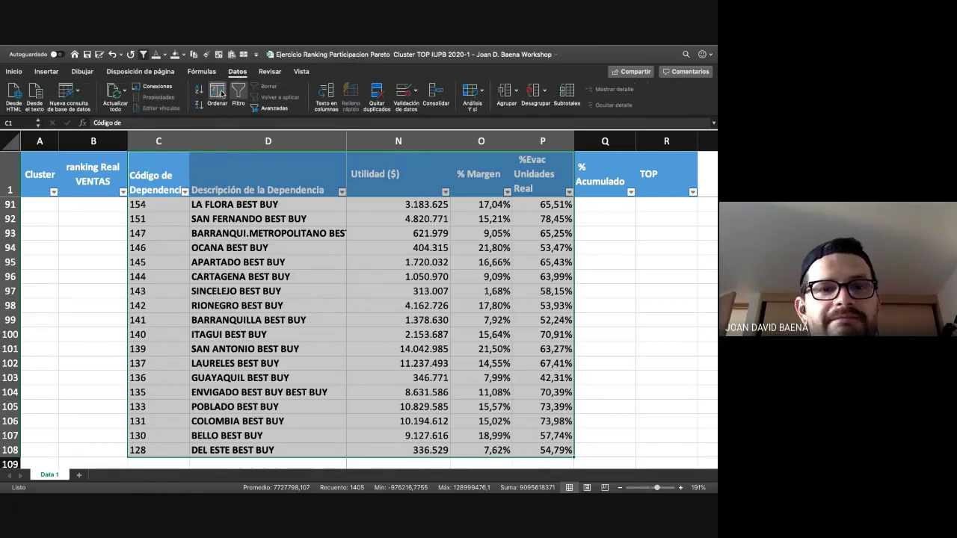
pyautogui.click(221, 94)
pyautogui.click(276, 94)
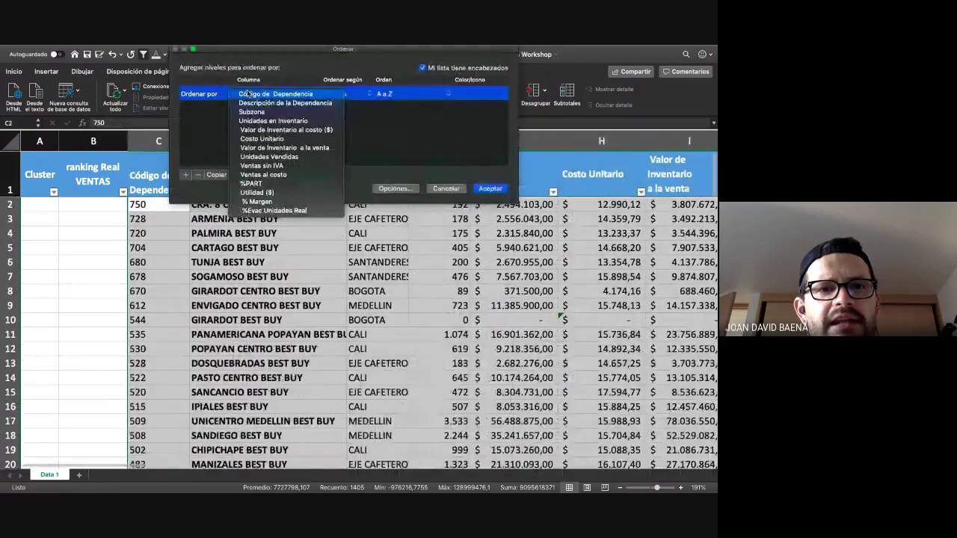
pyautogui.click(263, 166)
pyautogui.click(403, 93)
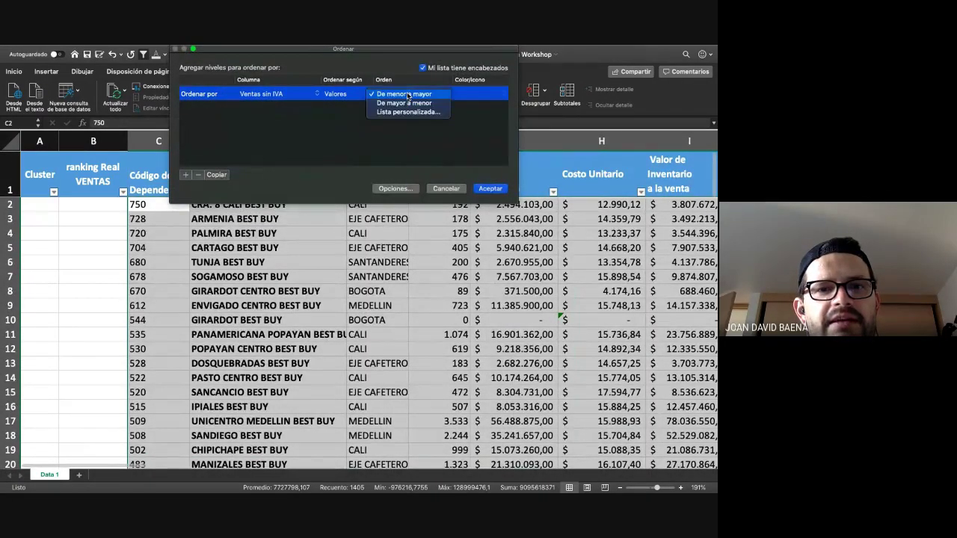
pyautogui.click(411, 102)
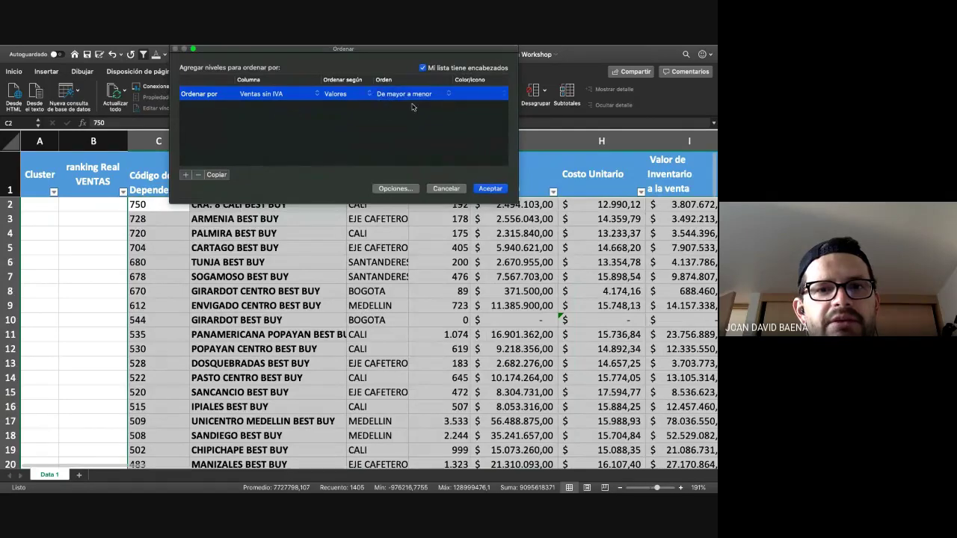
pyautogui.click(485, 189)
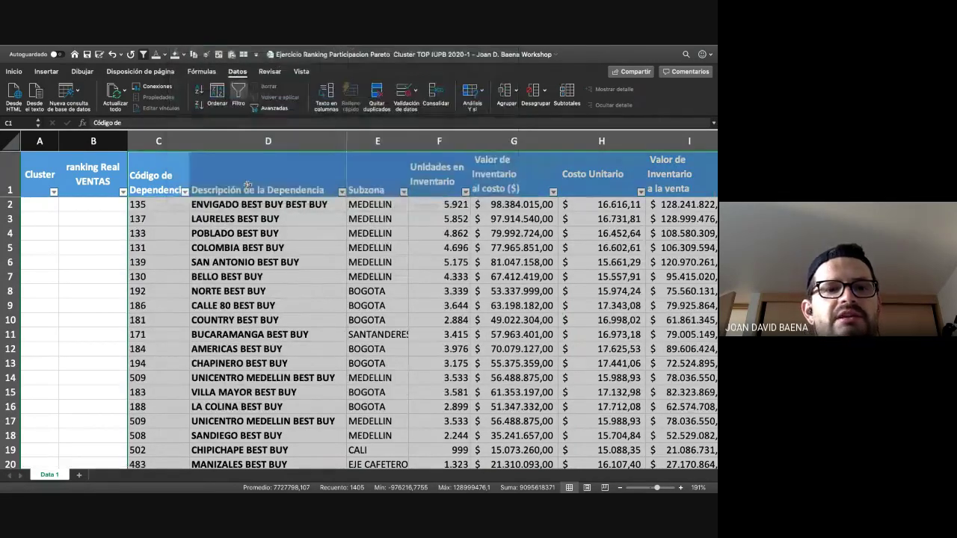
# Examine the top stores in the sorted table and their inventory and sales columns, across to %PART
pyautogui.press('Right')
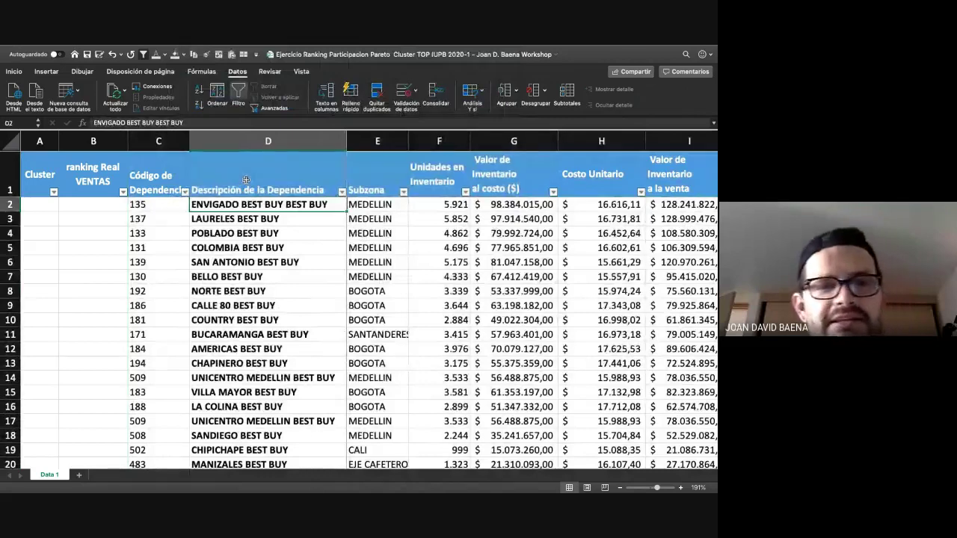
pyautogui.press('Down')
pyautogui.press('Down')
pyautogui.press('Down')
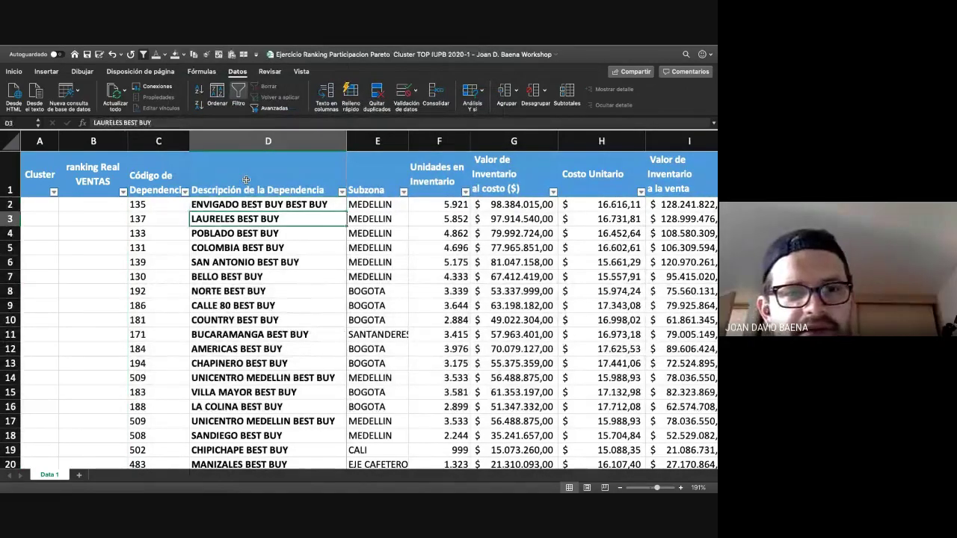
pyautogui.press('Down')
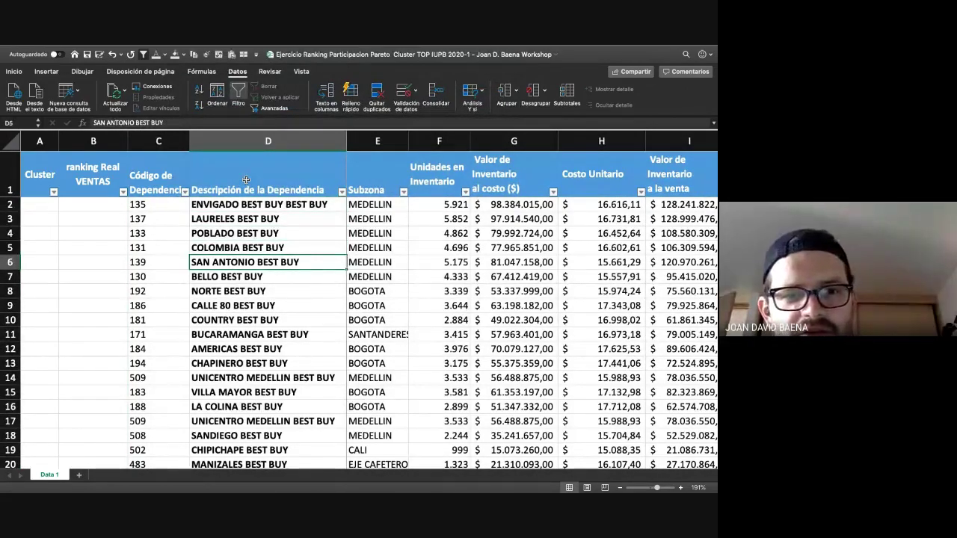
pyautogui.press('Down')
pyautogui.press('Right')
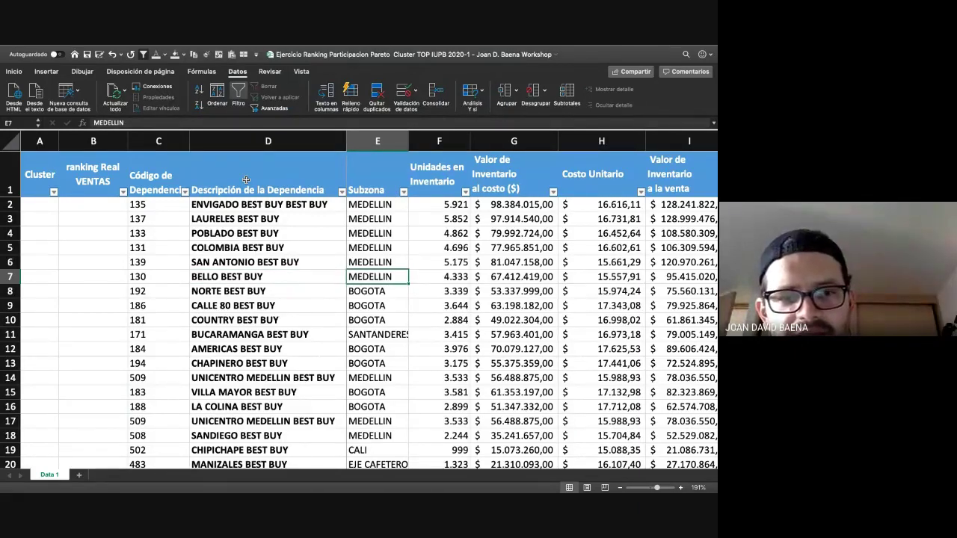
pyautogui.press('Right')
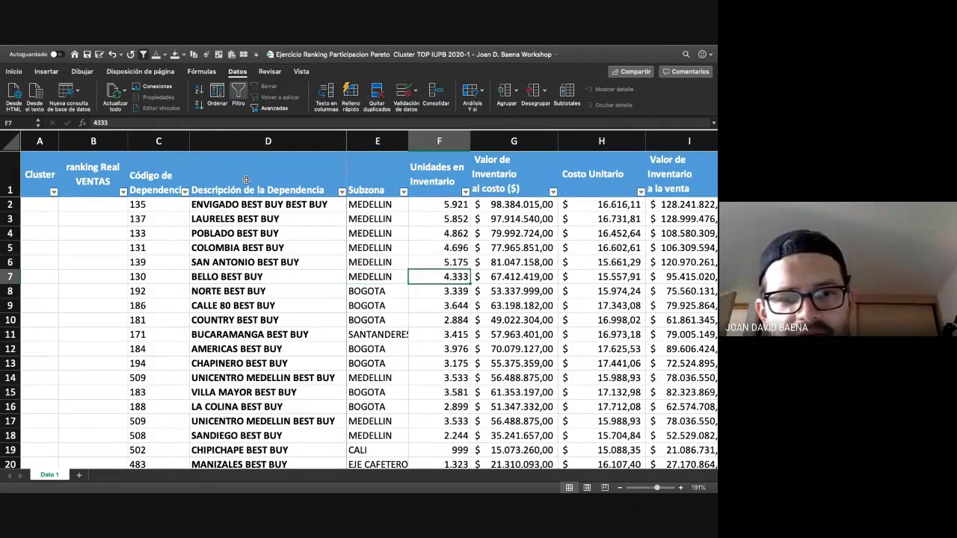
pyautogui.press('Right')
pyautogui.press('Right')
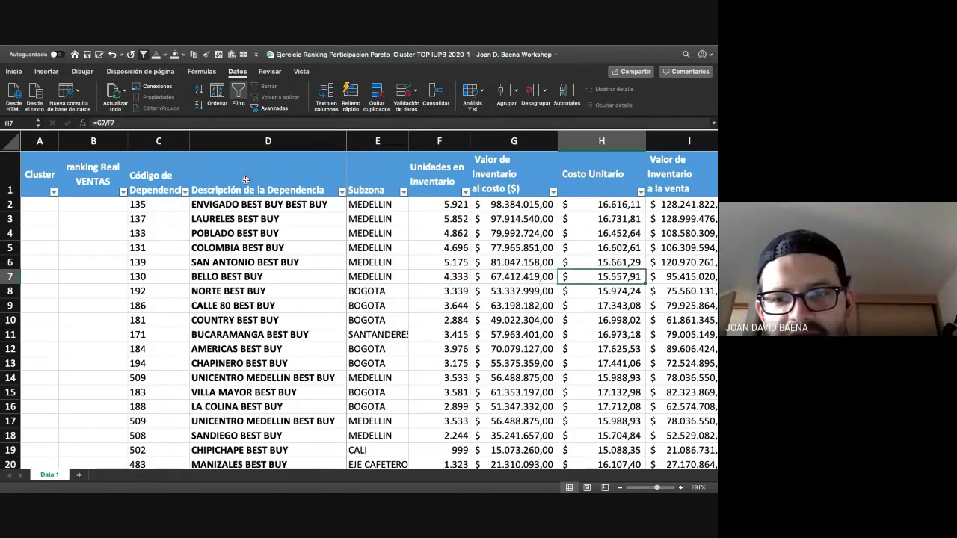
pyautogui.press('Right')
pyautogui.press('Right')
pyautogui.press('Right')
pyautogui.press('Right')
pyautogui.press('Right')
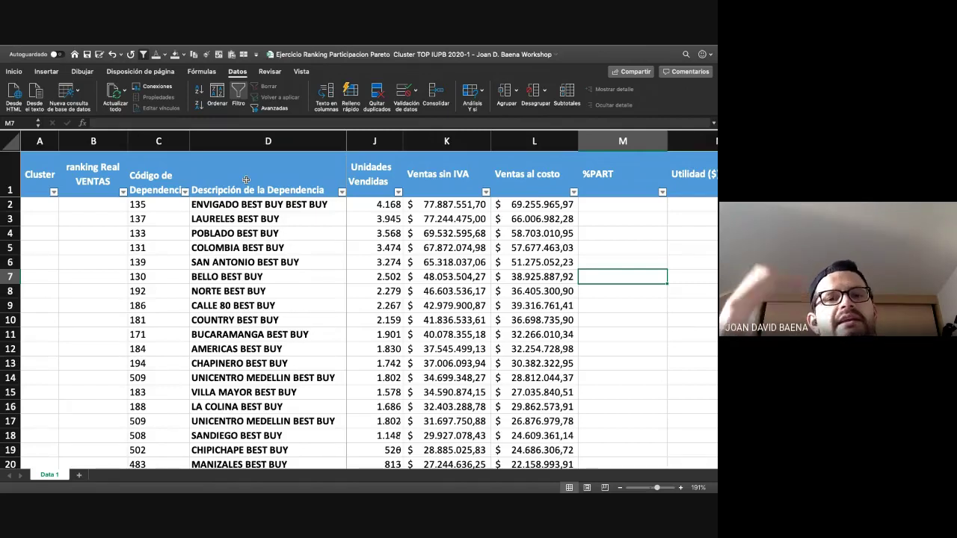
# Capitalize the first letter of the B1 header so it reads "Ranking Real VENTAS"
pyautogui.doubleClick(69, 166)
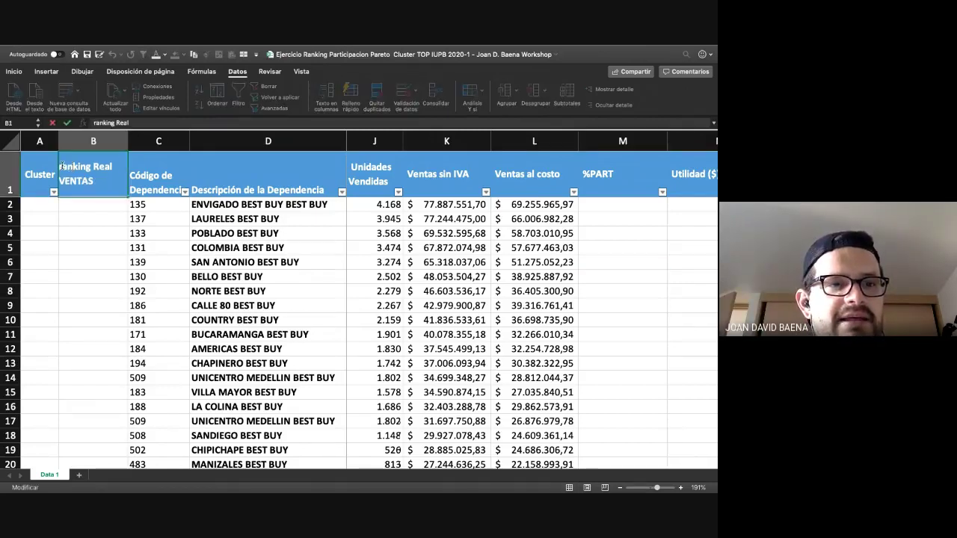
pyautogui.press('BackSpace')
pyautogui.write('R')
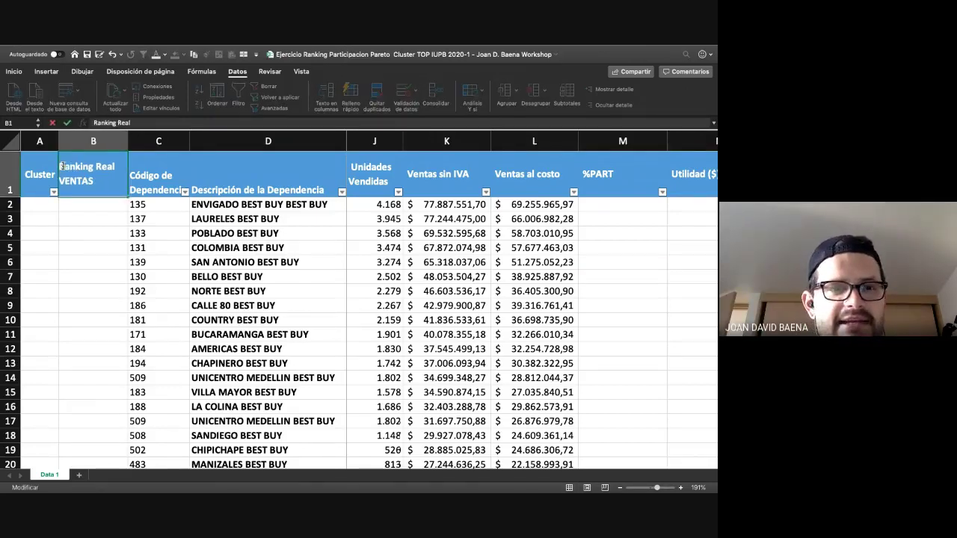
# Enter 1 and 2 in B2 and B3 and extend the consecutive ranking down the table in column B
pyautogui.click(122, 204)
pyautogui.write('1')
pyautogui.press('Return')
pyautogui.write('2')
pyautogui.press('Return')
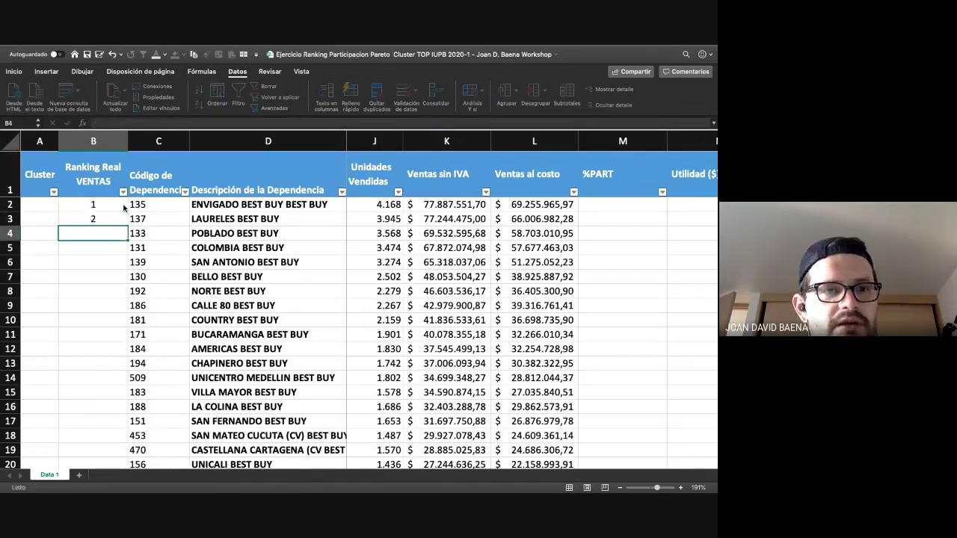
pyautogui.moveTo(97, 206); pyautogui.dragTo(120, 222)
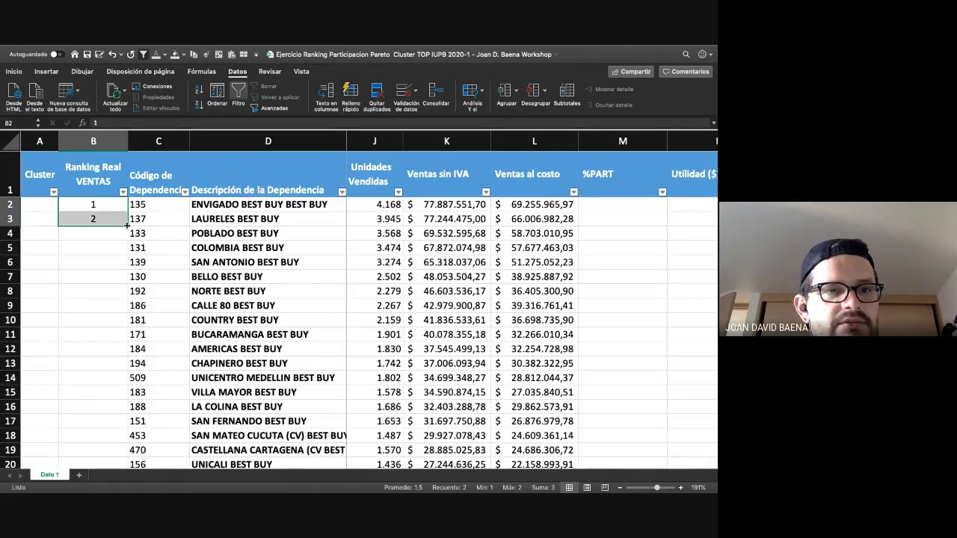
pyautogui.doubleClick(127, 224)
# Review the ranking numbers beside the stores from the first row down to row 32
pyautogui.click(101, 208)
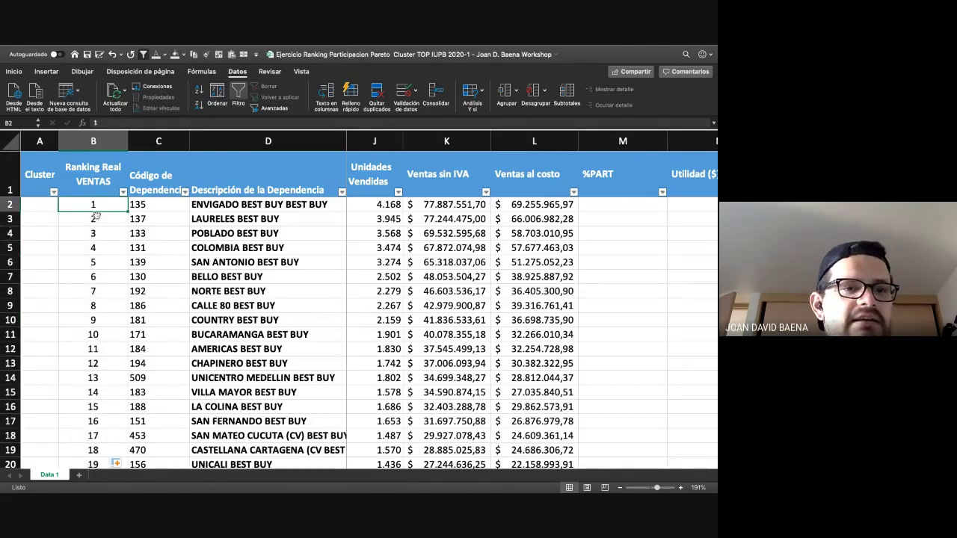
pyautogui.click(95, 218)
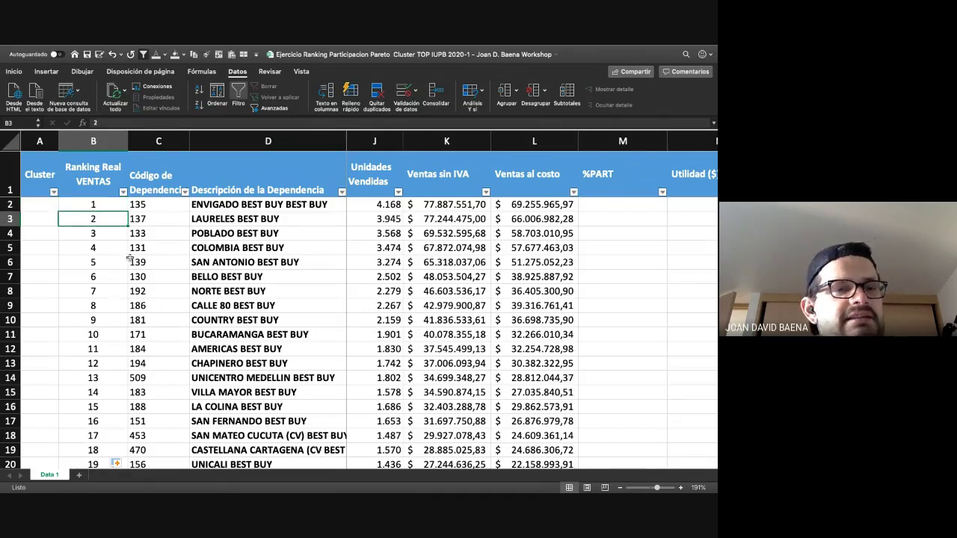
pyautogui.scroll(-3, 130, 259)
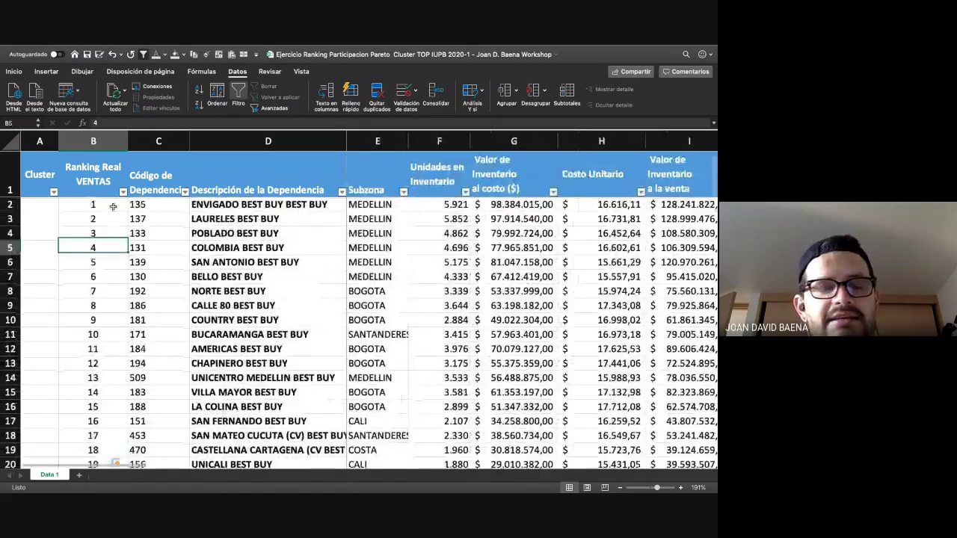
pyautogui.click(250, 334)
pyautogui.press('Left')
pyautogui.press('Left')
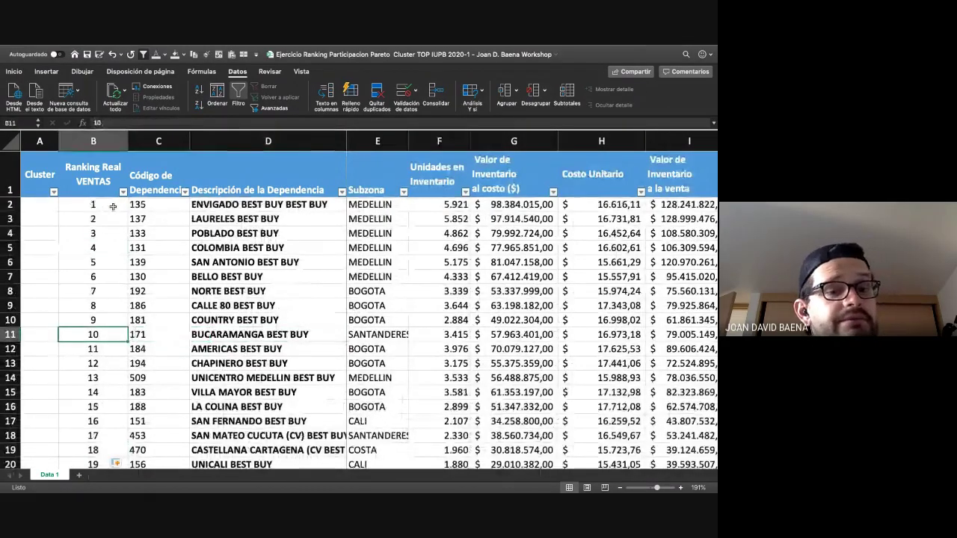
pyautogui.press('Down')
pyautogui.press('Down')
pyautogui.press('Down')
pyautogui.press('Down')
pyautogui.press('Down')
pyautogui.press('Down')
pyautogui.press('Down')
pyautogui.press('Down')
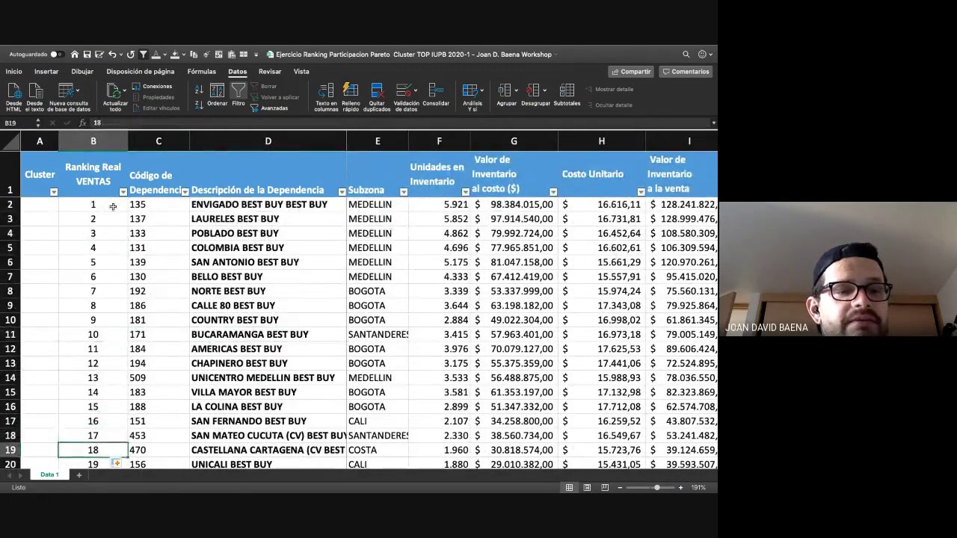
pyautogui.press('Down')
pyautogui.press('Down')
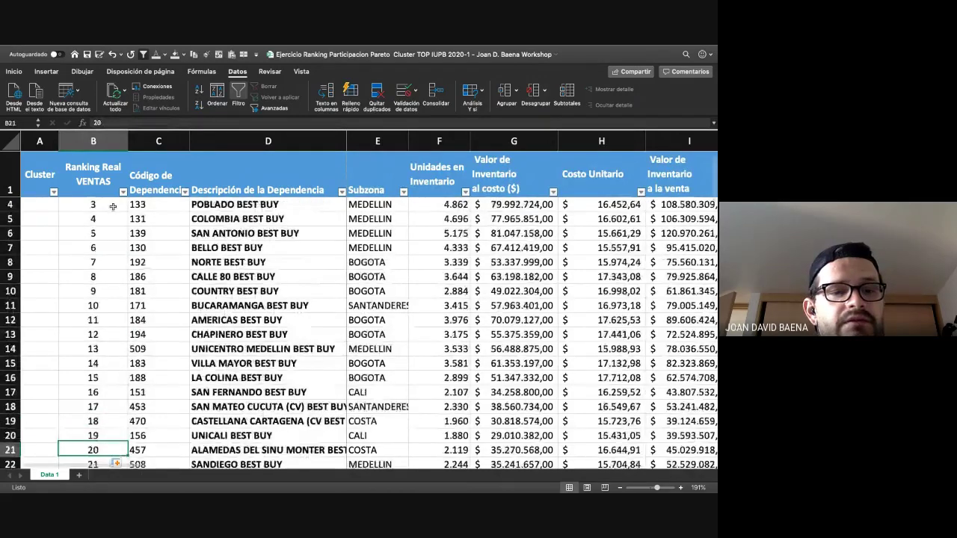
pyautogui.press('Down')
pyautogui.press('Down')
pyautogui.press('Down')
pyautogui.press('Down')
pyautogui.press('Down')
pyautogui.press('Down')
pyautogui.press('Down')
pyautogui.press('Down')
pyautogui.press('Down')
pyautogui.press('Down')
pyautogui.press('Down')
# Check row 32's values across to Ventas sin IVA and return to the first store's code in C2
pyautogui.press('Right')
pyautogui.press('Right')
pyautogui.press('Right')
pyautogui.press('Right')
pyautogui.press('Right')
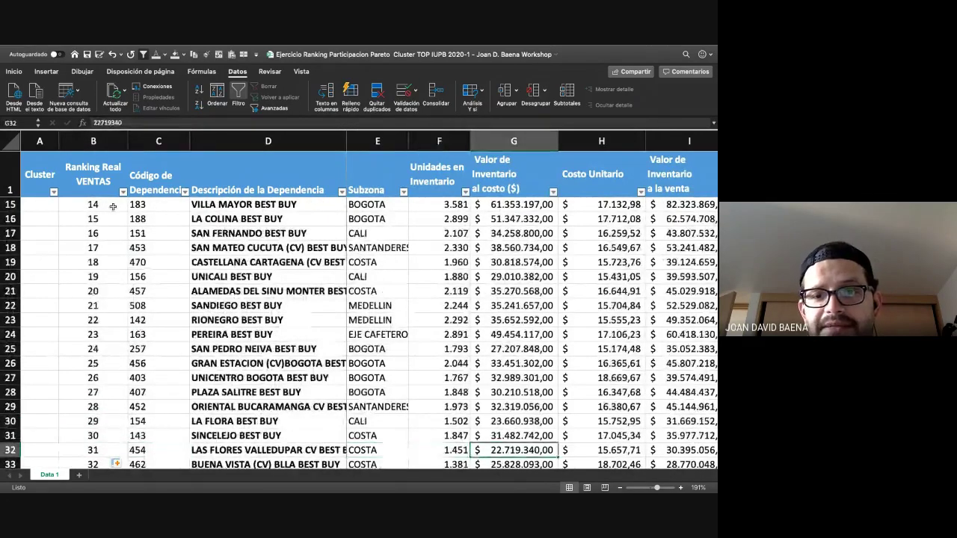
pyautogui.press('Right')
pyautogui.press('Right')
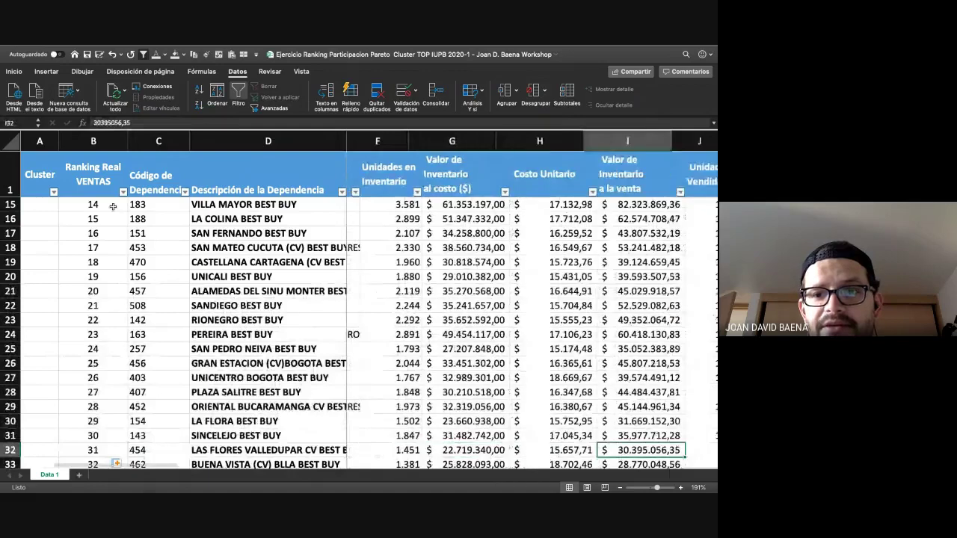
pyautogui.press('Right')
pyautogui.press('Right')
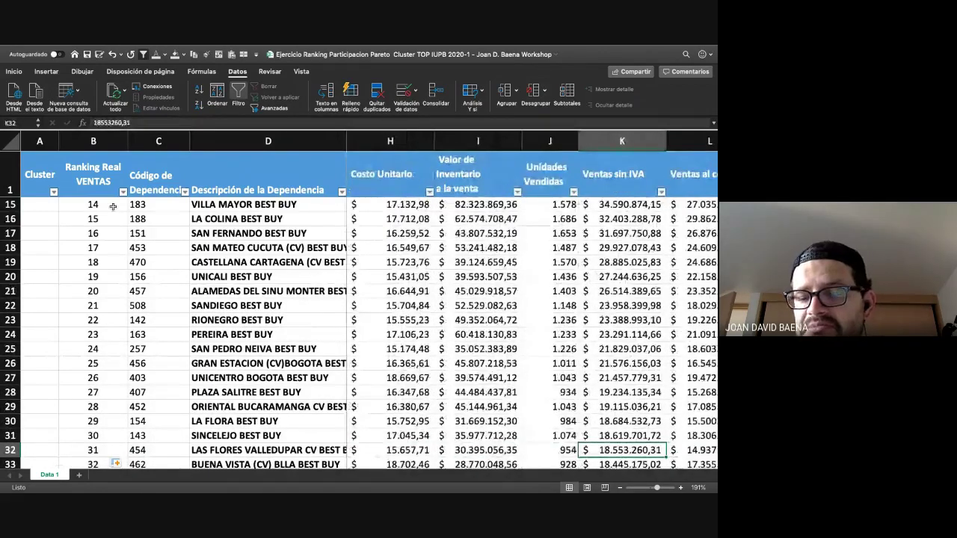
pyautogui.press('Left')
pyautogui.press('Left')
pyautogui.press('Left')
pyautogui.press('Left')
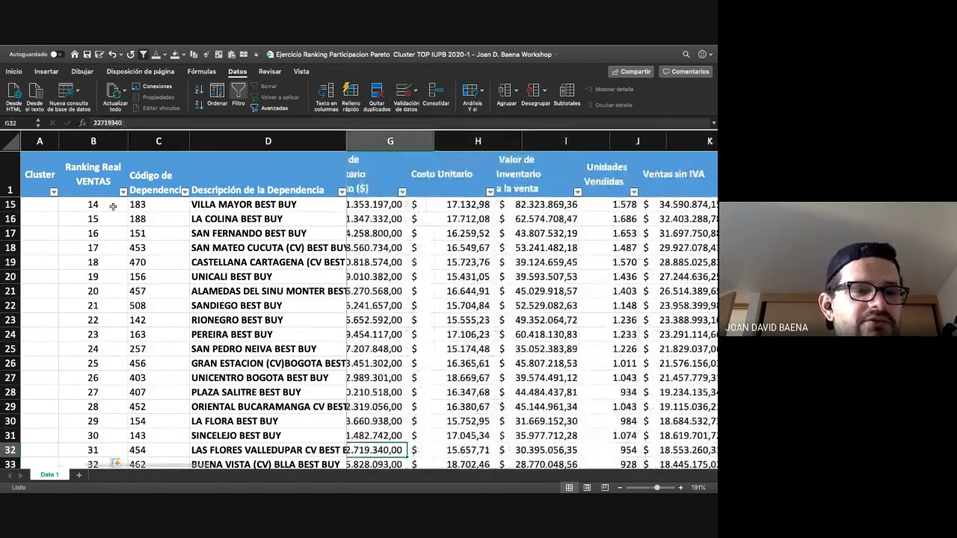
pyautogui.press('Left')
pyautogui.press('Left')
pyautogui.press('Left')
pyautogui.press('Left')
pyautogui.press('Up')
pyautogui.press('Up')
pyautogui.press('Up')
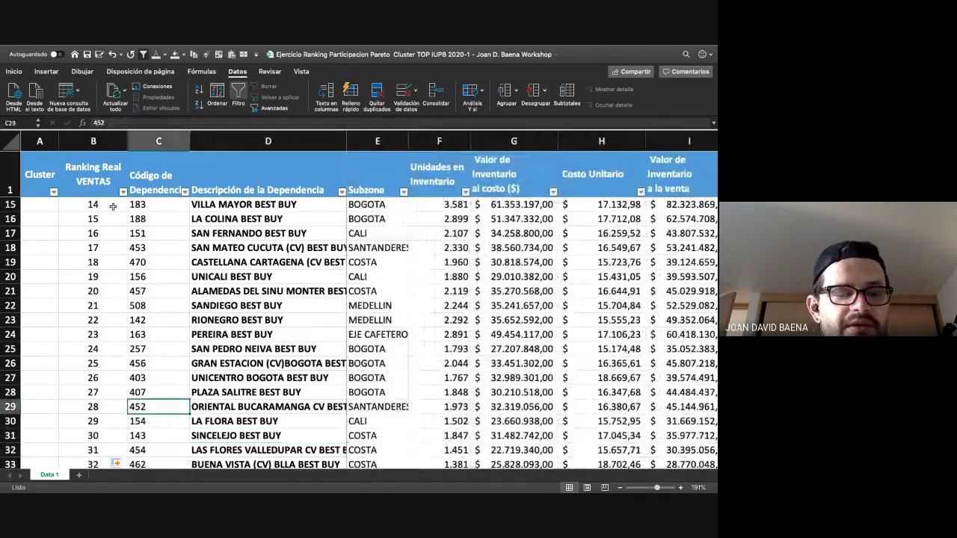
pyautogui.press('Up')
pyautogui.press('Up')
pyautogui.press('Up')
pyautogui.press('Up')
pyautogui.press('Up')
pyautogui.press('Up')
pyautogui.press('Up')
pyautogui.press('Up')
pyautogui.press('Up')
pyautogui.press('Up')
pyautogui.press('Up')
pyautogui.press('Up')
pyautogui.press('Up')
pyautogui.press('Up')
pyautogui.press('Up')
pyautogui.press('Up')
pyautogui.press('Up')
pyautogui.press('Up')
pyautogui.press('Up')
pyautogui.press('Up')
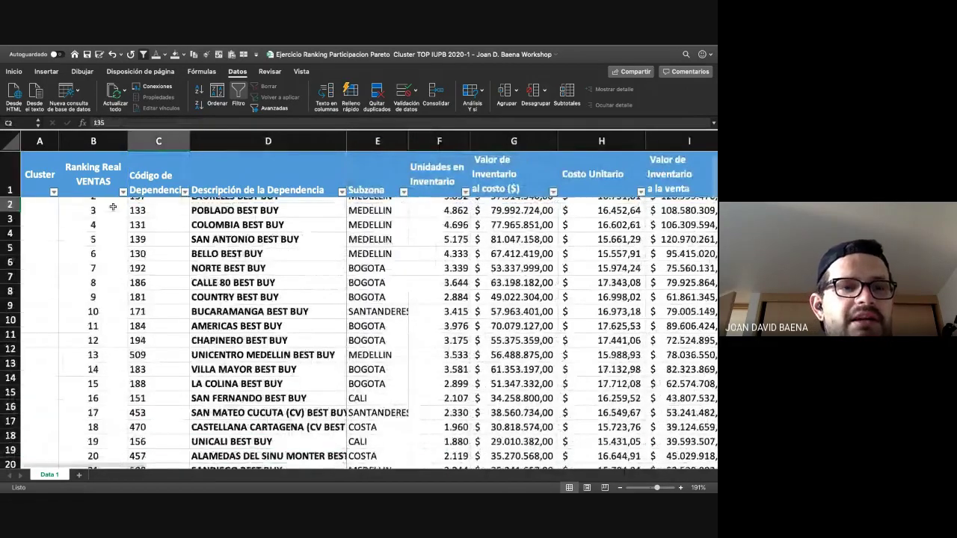
# Look through the header row from Cluster across to % Margen
pyautogui.press('Up')
pyautogui.press('Left')
pyautogui.press('Left')
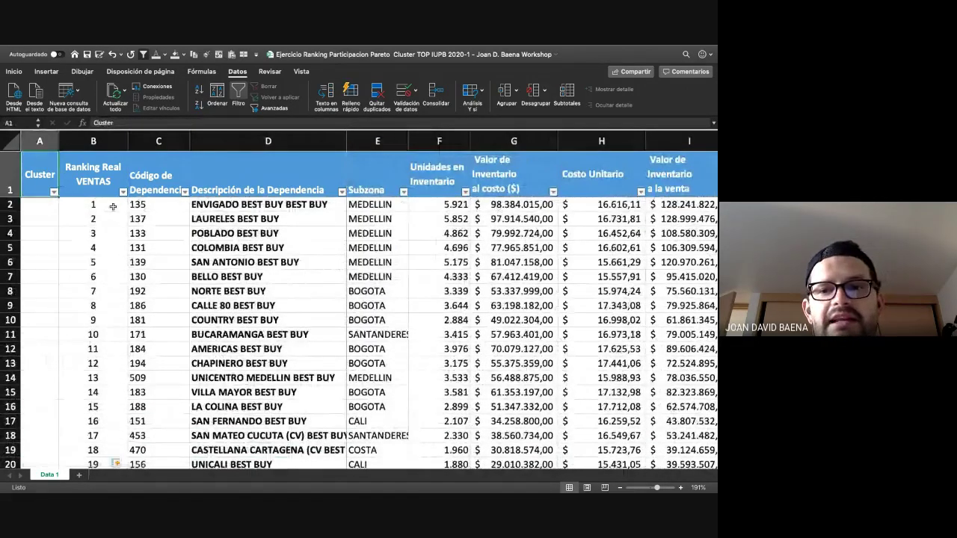
pyautogui.press('Right')
pyautogui.press('Right')
pyautogui.press('Right')
pyautogui.press('Right')
pyautogui.press('Right')
pyautogui.press('Right')
pyautogui.press('Right')
pyautogui.press('Right')
pyautogui.press('Right')
pyautogui.press('Right')
pyautogui.press('Right')
pyautogui.press('Right')
pyautogui.press('Right')
pyautogui.press('Right')
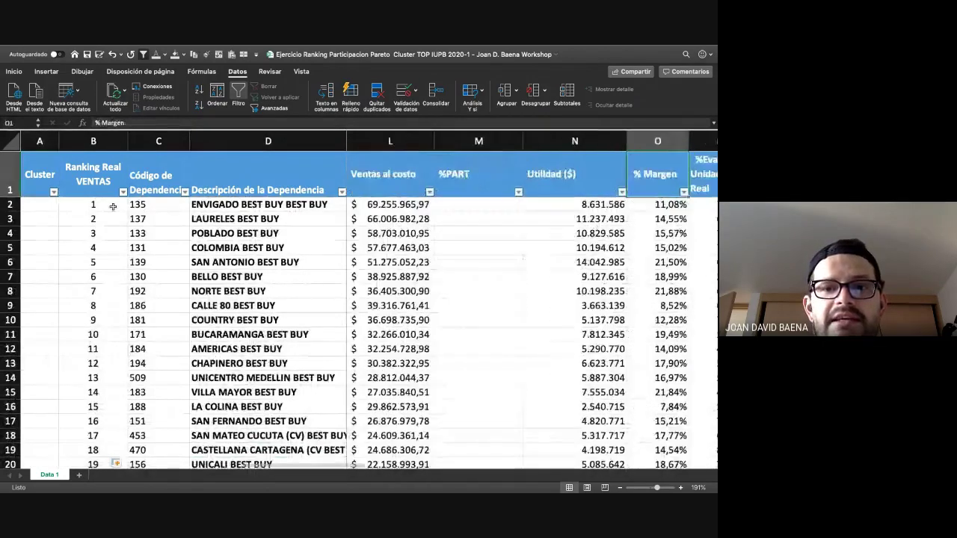
pyautogui.press('Left')
pyautogui.press('Left')
pyautogui.press('Down')
pyautogui.write('=')
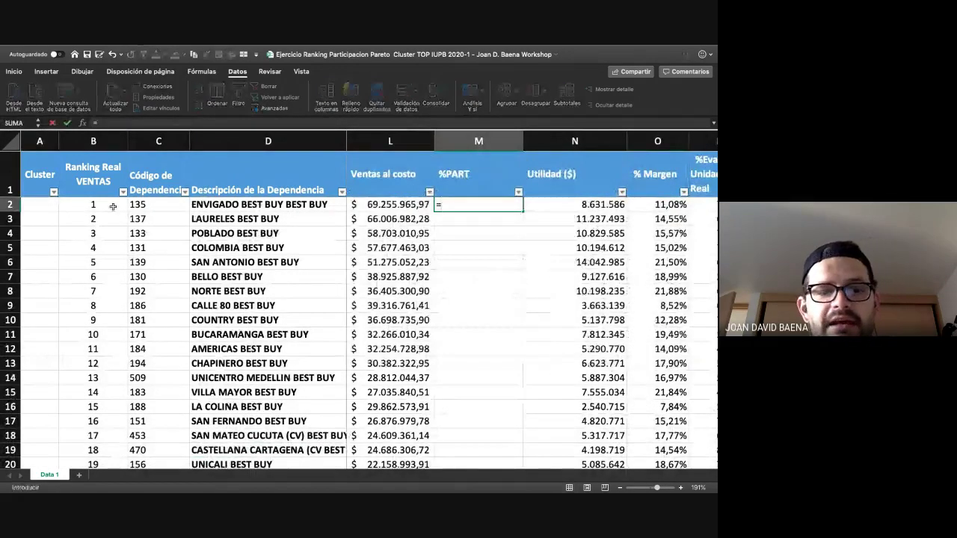
pyautogui.press('Escape')
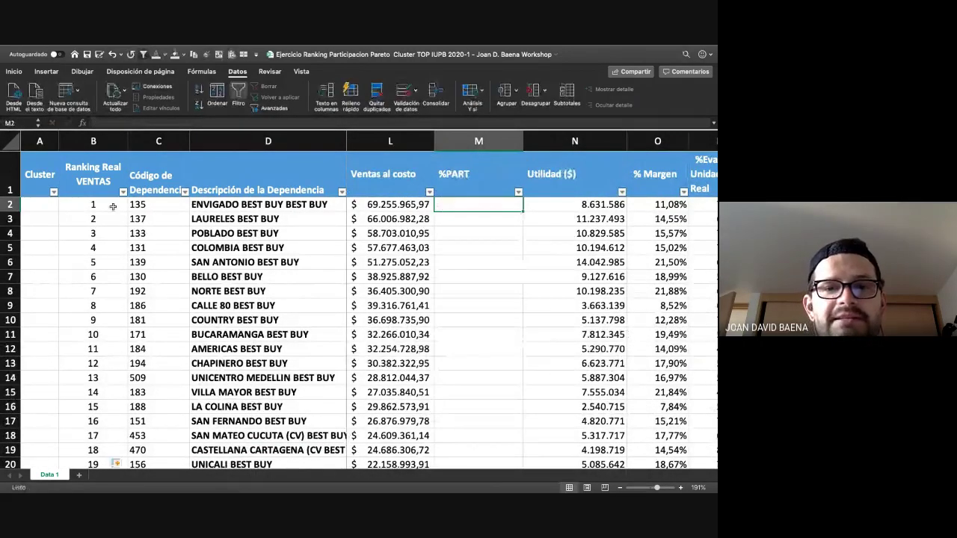
# Enter =K2/SUMA(K:K) in M2 to calculate the first store's share of total Ventas sin IVA
pyautogui.click(404, 209)
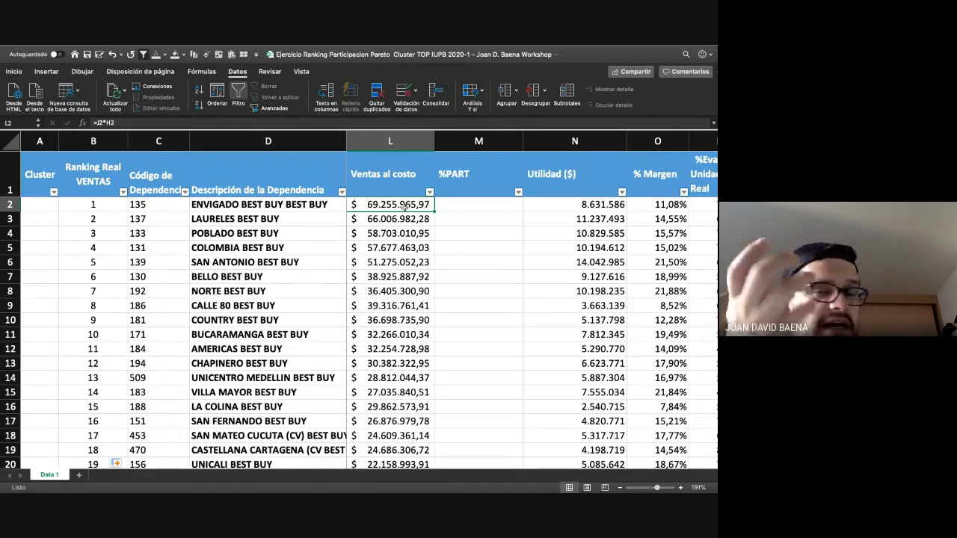
pyautogui.press('Right')
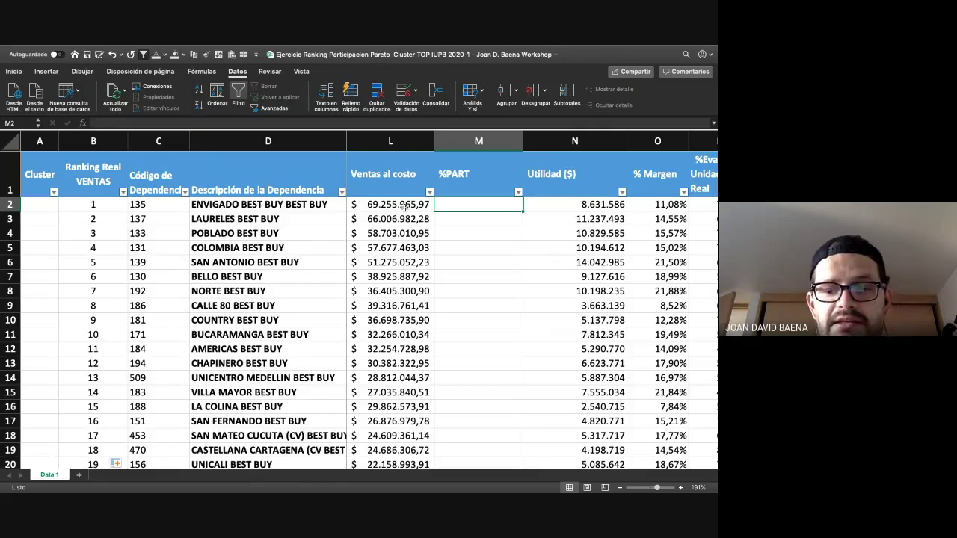
pyautogui.write('=')
pyautogui.press('Left')
pyautogui.press('Left')
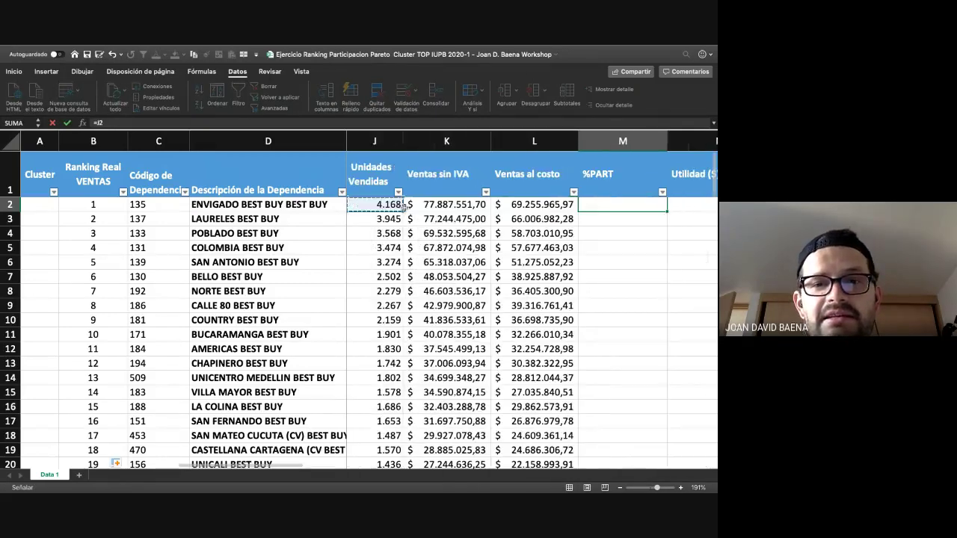
pyautogui.write('/')
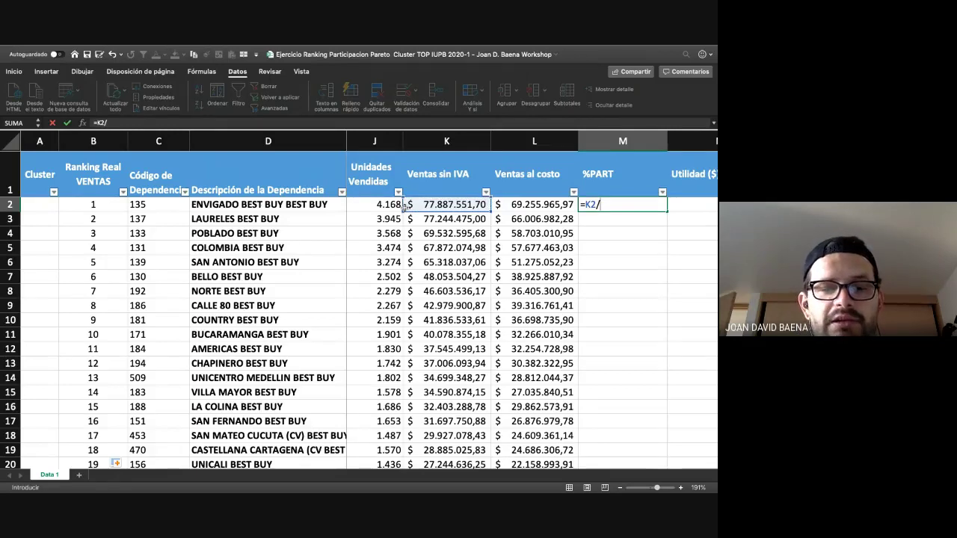
pyautogui.write('SUMA(')
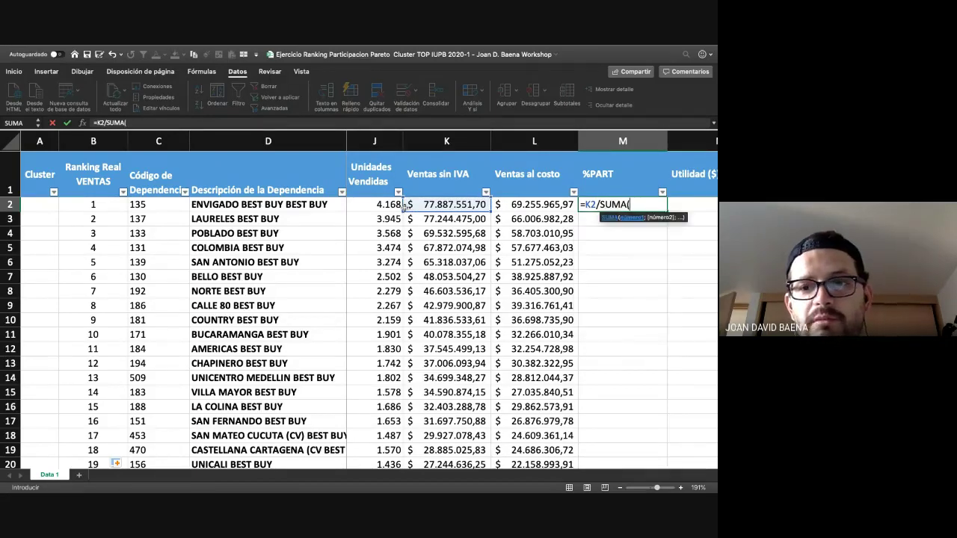
pyautogui.click(451, 137)
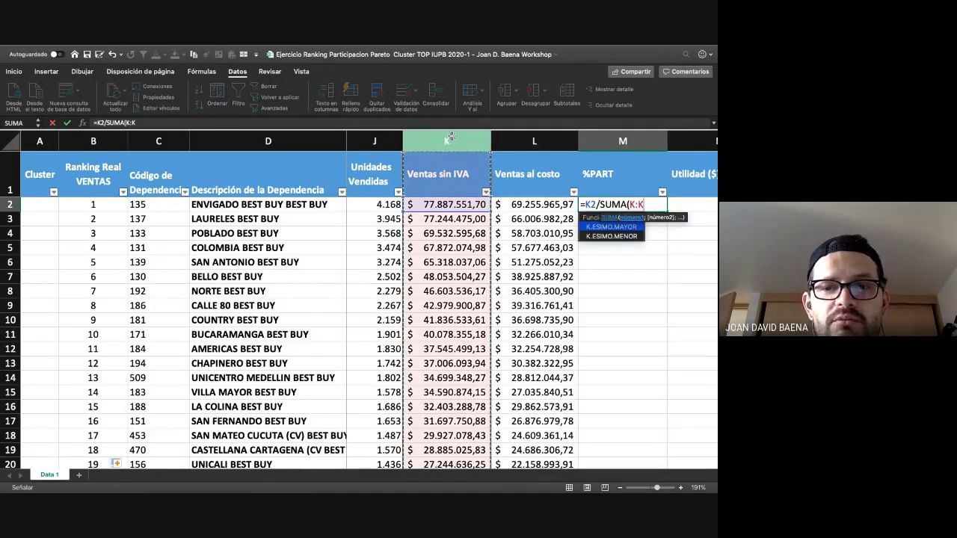
pyautogui.write(')')
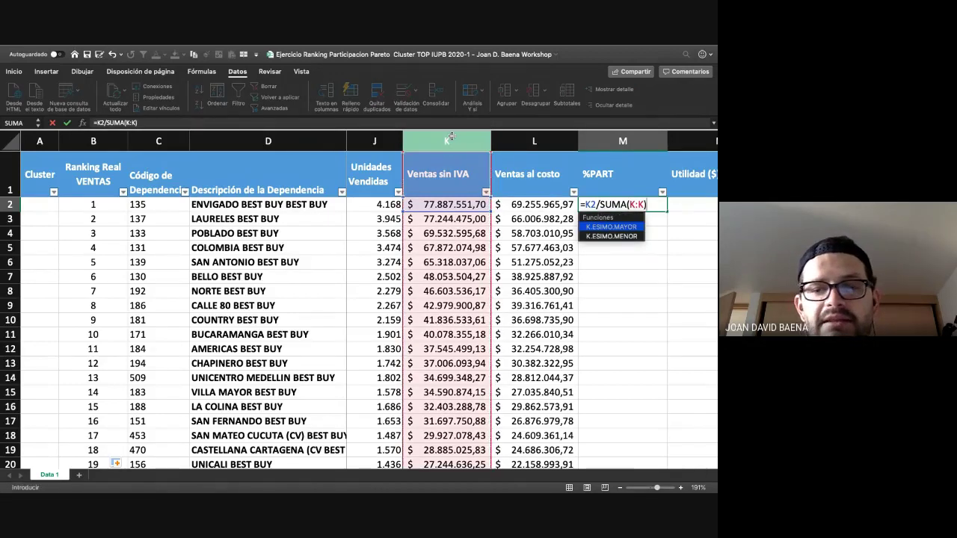
pyautogui.press('Return')
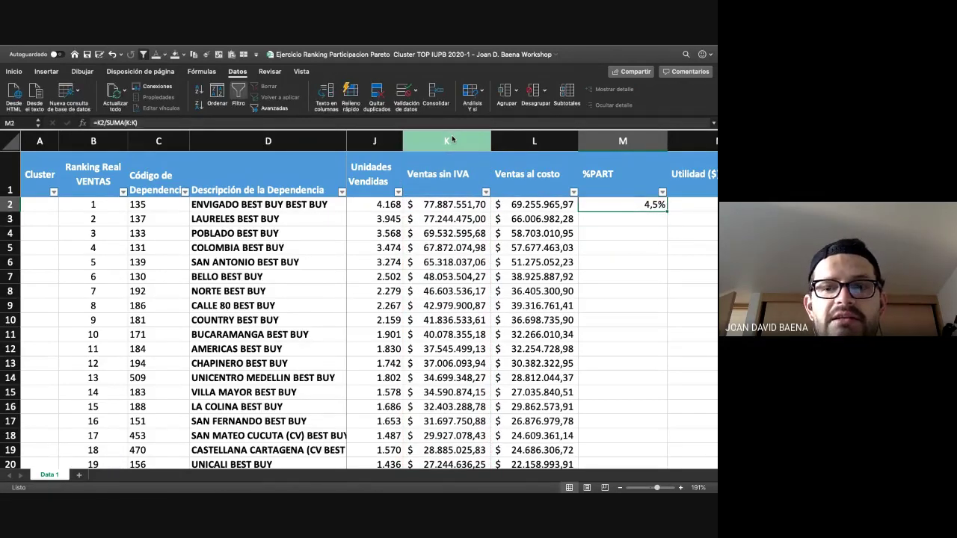
# Recheck M2's participation formula and copy it down the %PART column for all stores
pyautogui.press('Right')
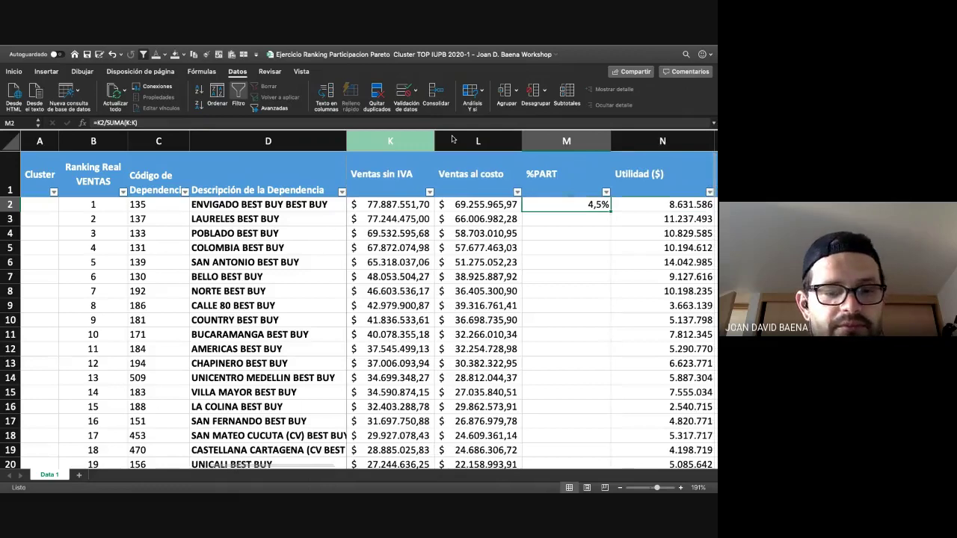
pyautogui.press('Left')
pyautogui.doubleClick(587, 204)
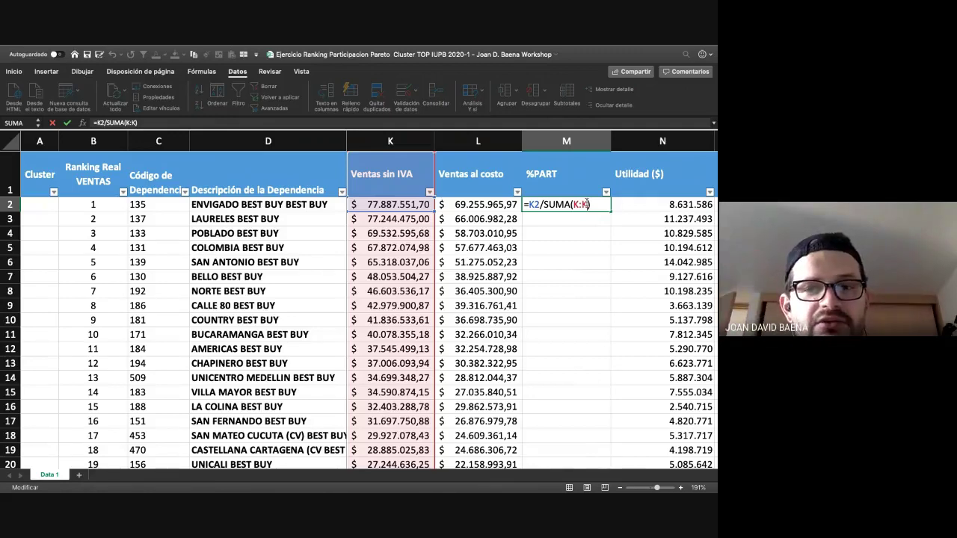
pyautogui.press('Return')
pyautogui.click(589, 205)
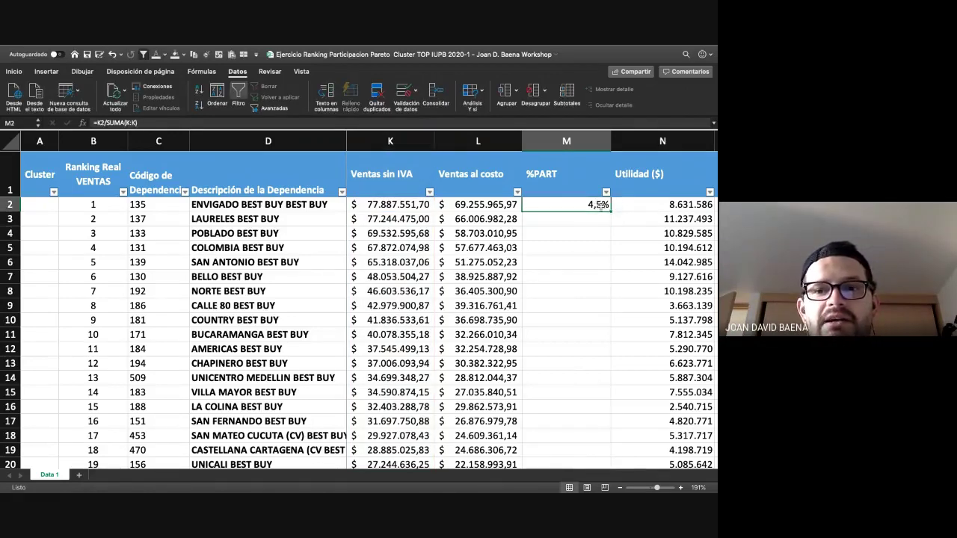
pyautogui.doubleClick(610, 211)
pyautogui.click(581, 232)
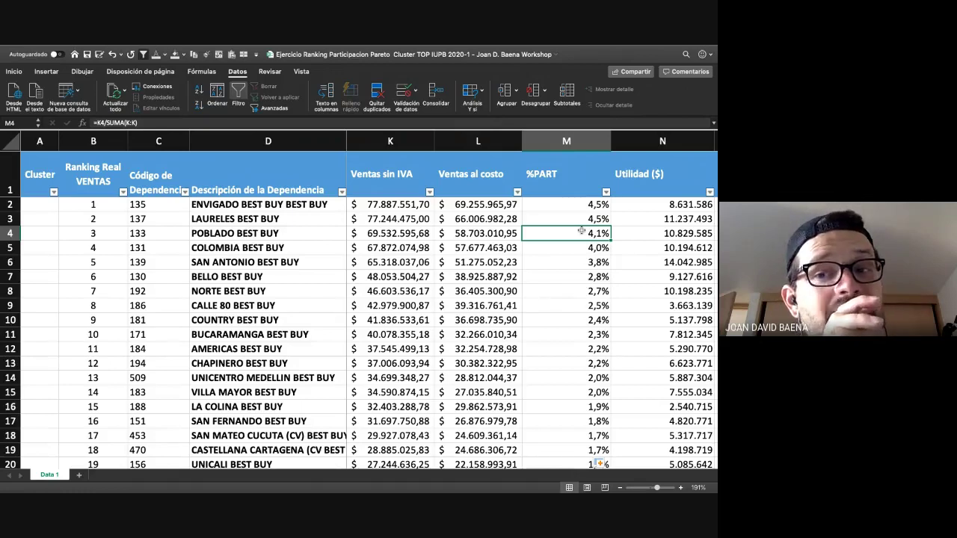
# Review the first %PART values and total the participation of the top four stores in M2:M5
pyautogui.press('Down')
pyautogui.press('Down')
pyautogui.press('Down')
pyautogui.press('Down')
pyautogui.press('Down')
pyautogui.press('Down')
pyautogui.press('Down')
pyautogui.press('Up')
pyautogui.press('Up')
pyautogui.press('Up')
pyautogui.press('Up')
pyautogui.press('Up')
pyautogui.press('Up')
pyautogui.press('Up')
pyautogui.press('Up')
pyautogui.press('Up')
pyautogui.hotkey('shift', 'Down')
pyautogui.hotkey('shift', 'Down')
pyautogui.hotkey('shift', 'Down')
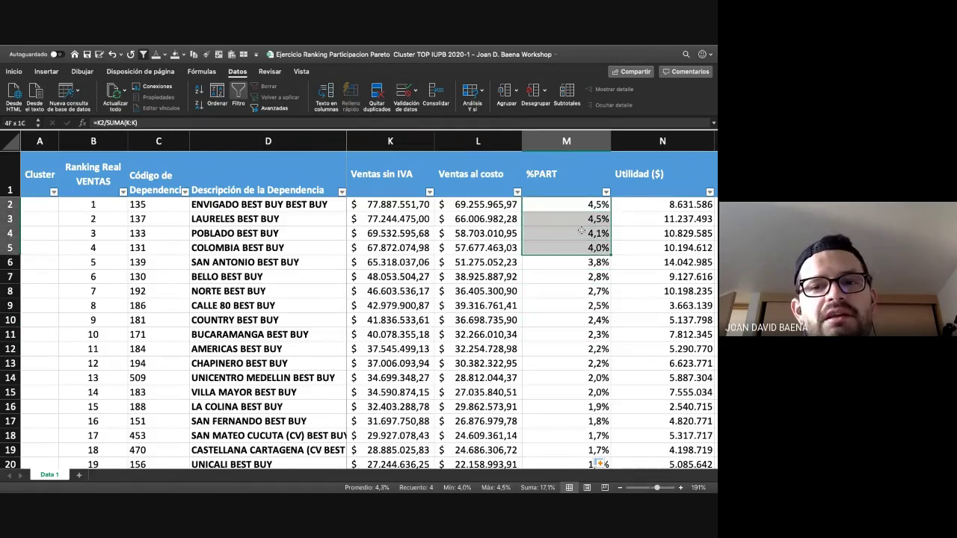
# Review the %PART values down the column through the lower-ranked stores
pyautogui.press('Down')
pyautogui.press('Down')
pyautogui.press('Down')
pyautogui.press('Down')
pyautogui.press('Down')
pyautogui.press('Down')
pyautogui.press('Down')
pyautogui.press('Down')
pyautogui.press('Down')
pyautogui.press('Down')
pyautogui.press('Down')
pyautogui.press('Down')
pyautogui.press('Down')
pyautogui.press('Down')
pyautogui.press('Down')
pyautogui.press('Down')
pyautogui.press('Down')
pyautogui.press('Down')
pyautogui.press('Down')
pyautogui.press('Down')
pyautogui.press('Down')
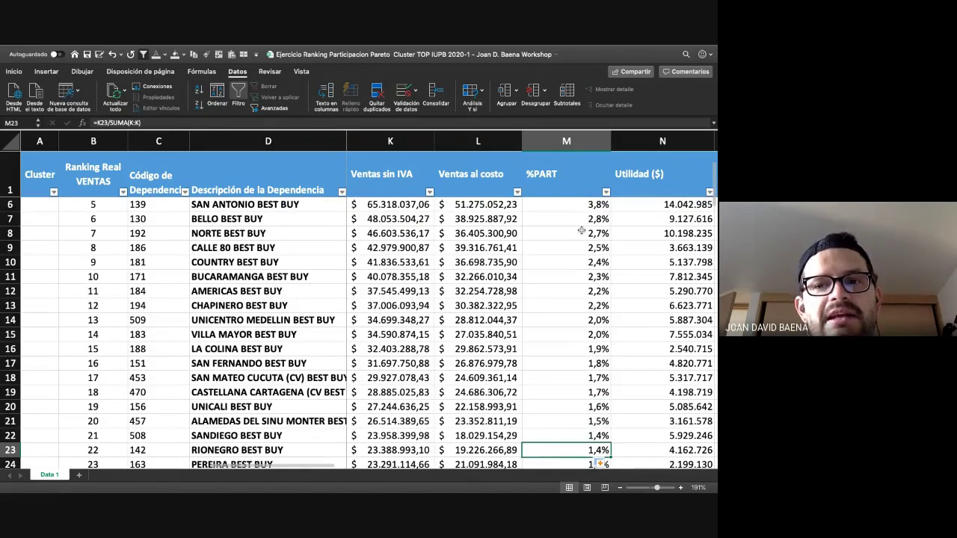
pyautogui.press('Down')
pyautogui.press('Down')
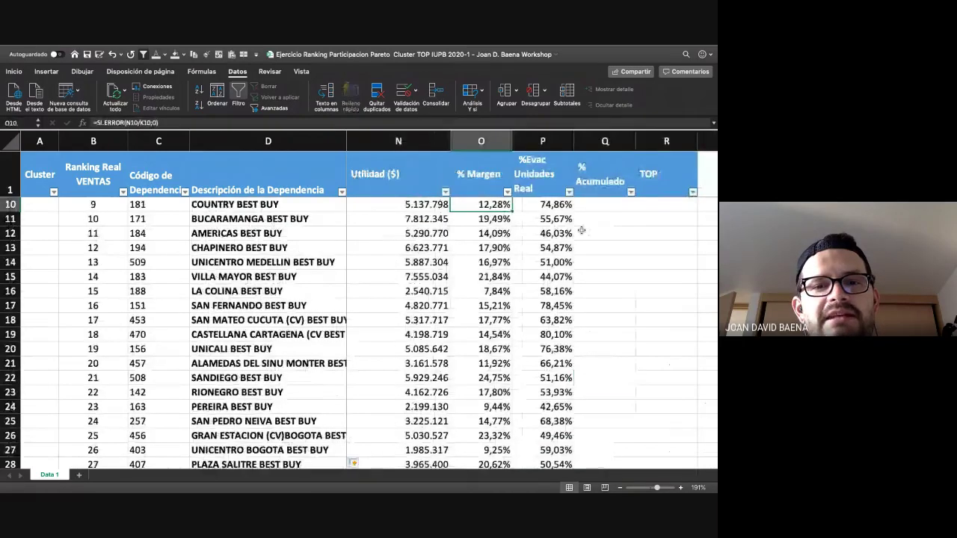
# Compare row 10's sales, cost, participation and margin columns, ending at its %PART value
pyautogui.press('Left')
pyautogui.press('Left')
pyautogui.press('Left')
pyautogui.press('Left')
pyautogui.press('Left')
pyautogui.press('Right')
pyautogui.press('Right')
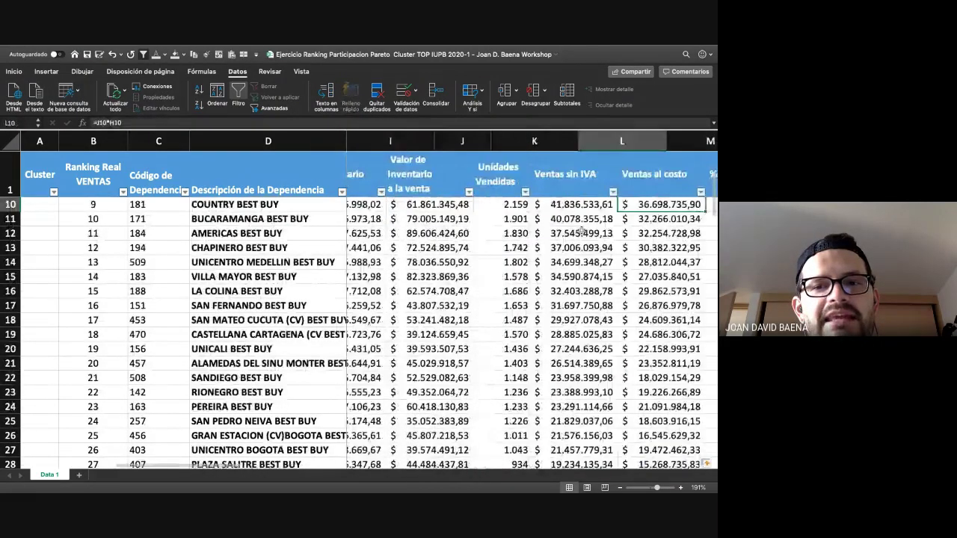
pyautogui.press('Right')
pyautogui.press('Right')
pyautogui.press('Left')
pyautogui.press('Left')
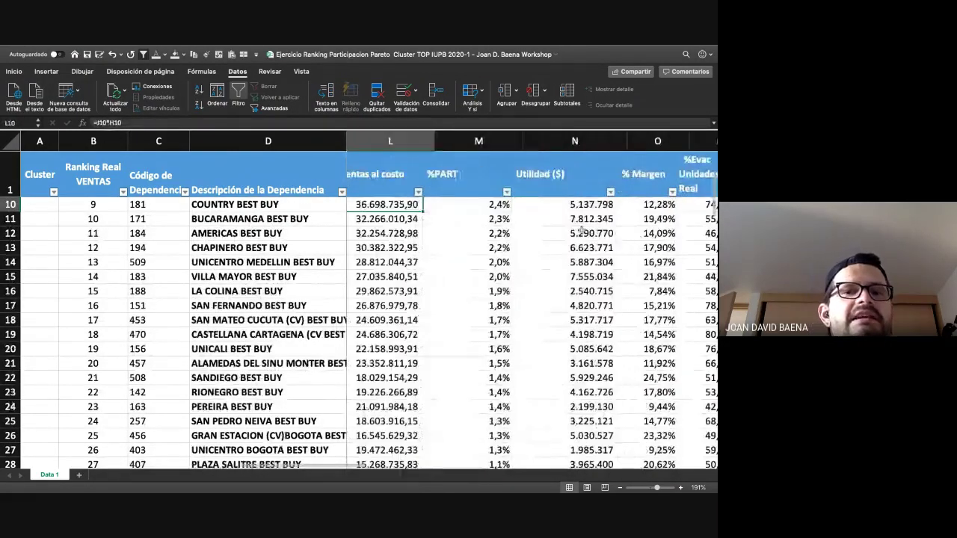
pyautogui.press('Right')
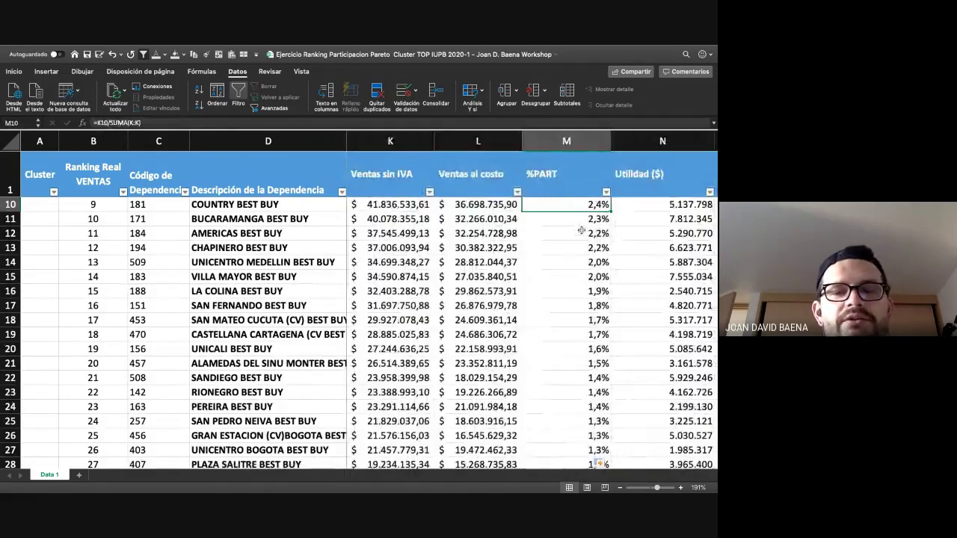
# Total the participation of the top ten stores in M2:M11
pyautogui.press('Up')
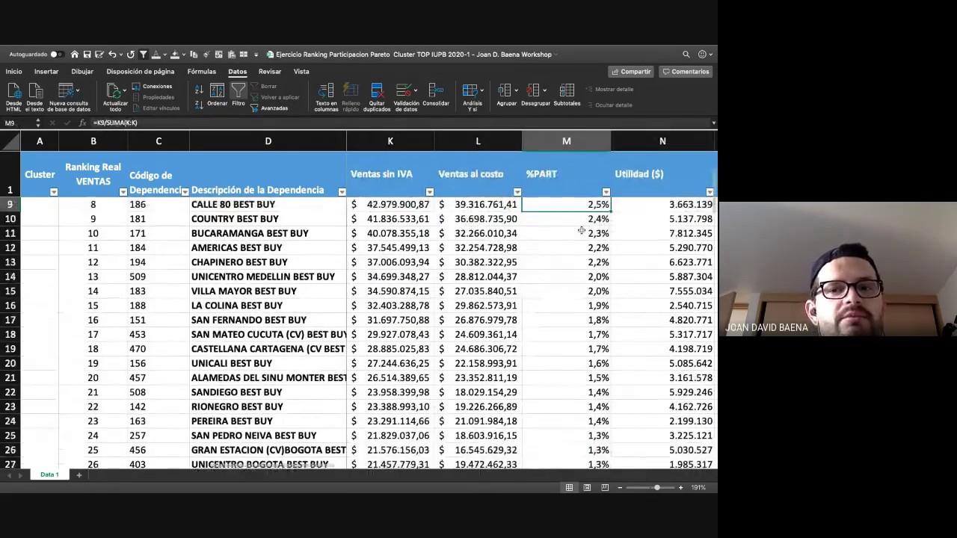
pyautogui.press('Up')
pyautogui.press('Up')
pyautogui.press('Up')
pyautogui.press('Up')
pyautogui.press('Up')
pyautogui.press('Up')
pyautogui.press('Up')
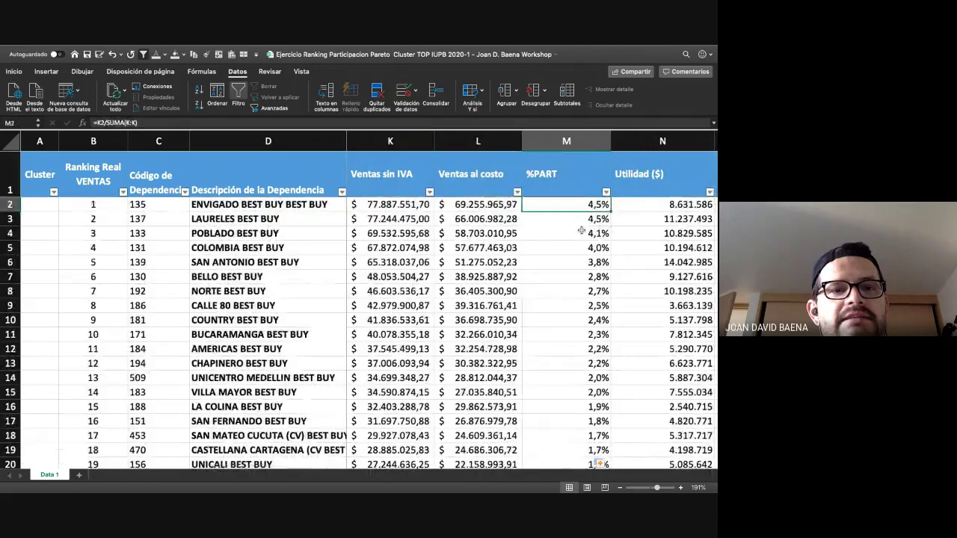
pyautogui.hotkey('shift', 'Down')
pyautogui.hotkey('shift', 'Down')
pyautogui.hotkey('shift', 'Down')
pyautogui.hotkey('shift', 'Down')
pyautogui.hotkey('shift', 'Down')
pyautogui.hotkey('shift', 'Down')
pyautogui.hotkey('shift', 'Down')
pyautogui.hotkey('shift', 'Down')
pyautogui.hotkey('shift', 'Down')
pyautogui.hotkey('shift', 'Up')
pyautogui.hotkey('shift', 'Down')
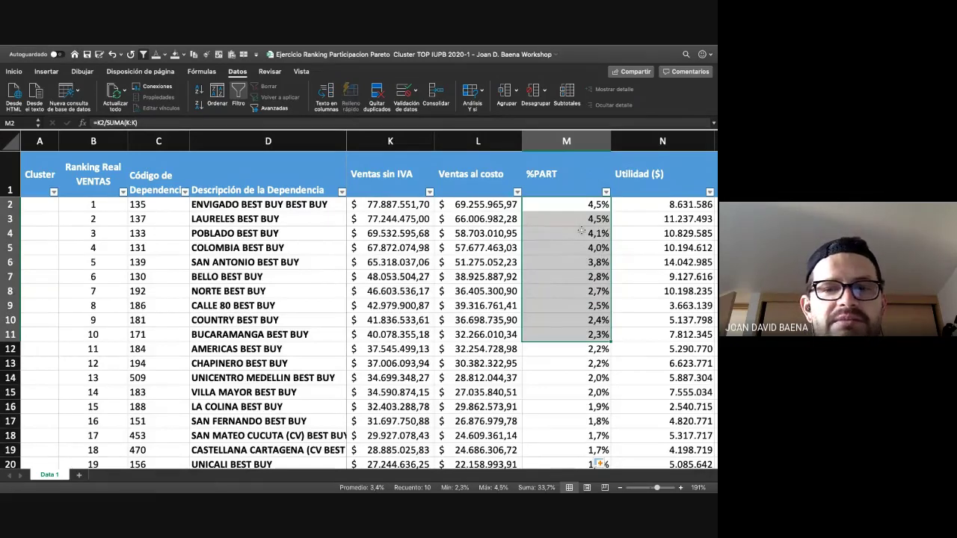
# Examine the individual %PART values from the top stores down to row 17
pyautogui.press('Down')
pyautogui.press('Down')
pyautogui.press('Down')
pyautogui.press('Down')
pyautogui.press('Down')
pyautogui.press('Down')
pyautogui.press('Down')
pyautogui.press('Down')
pyautogui.press('Down')
pyautogui.press('Down')
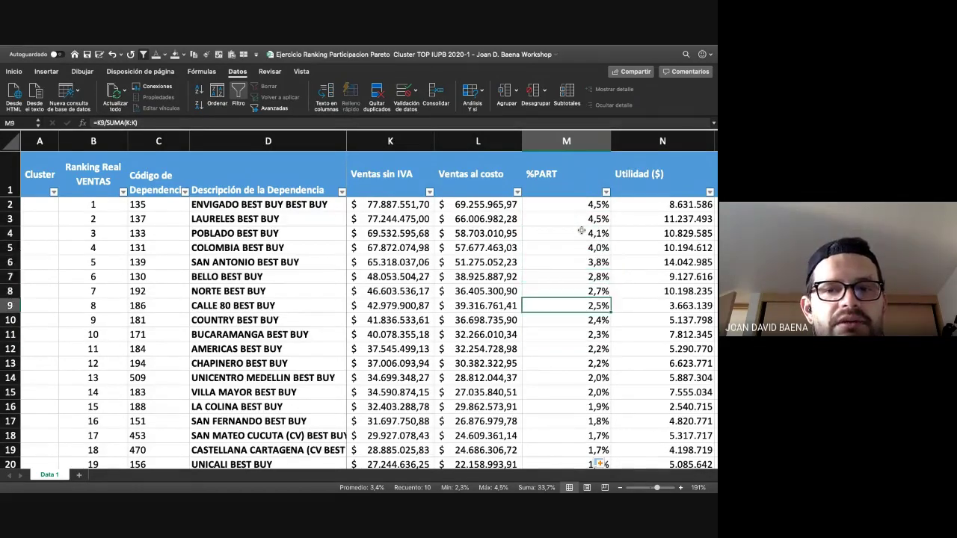
pyautogui.press('Down')
pyautogui.press('Down')
pyautogui.press('Down')
pyautogui.press('Down')
pyautogui.press('Down')
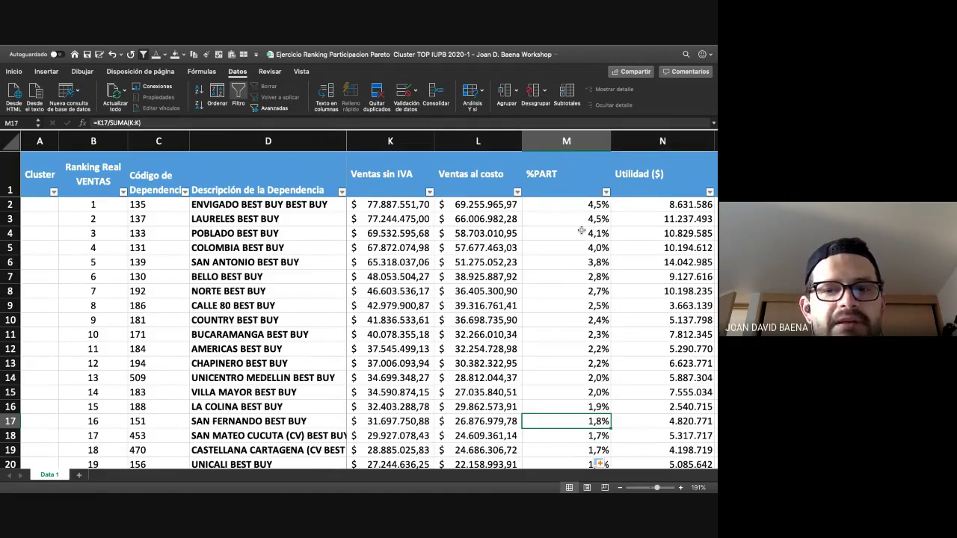
# Start the % Acumulado column by entering =M2 in Q2 for the first store
pyautogui.press('Right')
pyautogui.hscroll(5, 581, 230)
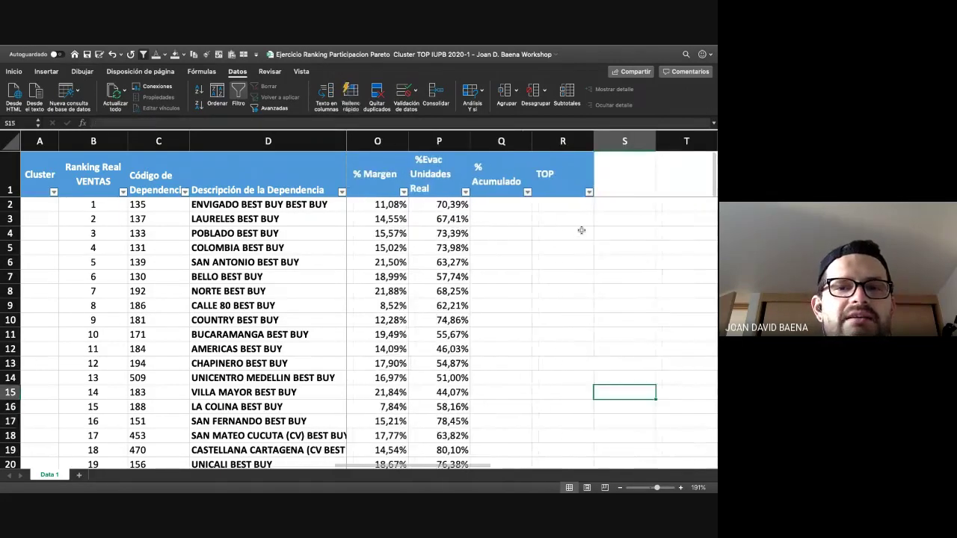
pyautogui.click(581, 233)
pyautogui.press('Left')
pyautogui.press('Up')
pyautogui.press('Up')
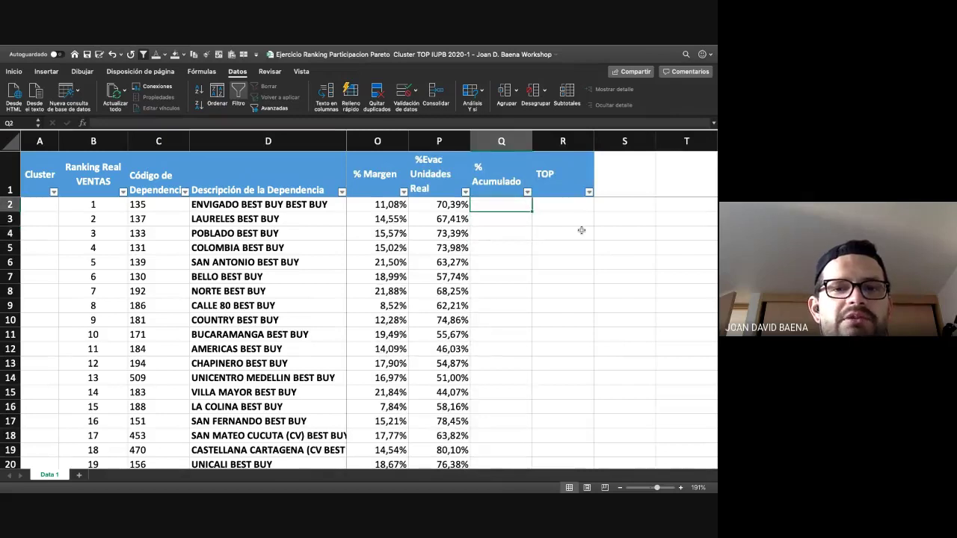
pyautogui.write('=')
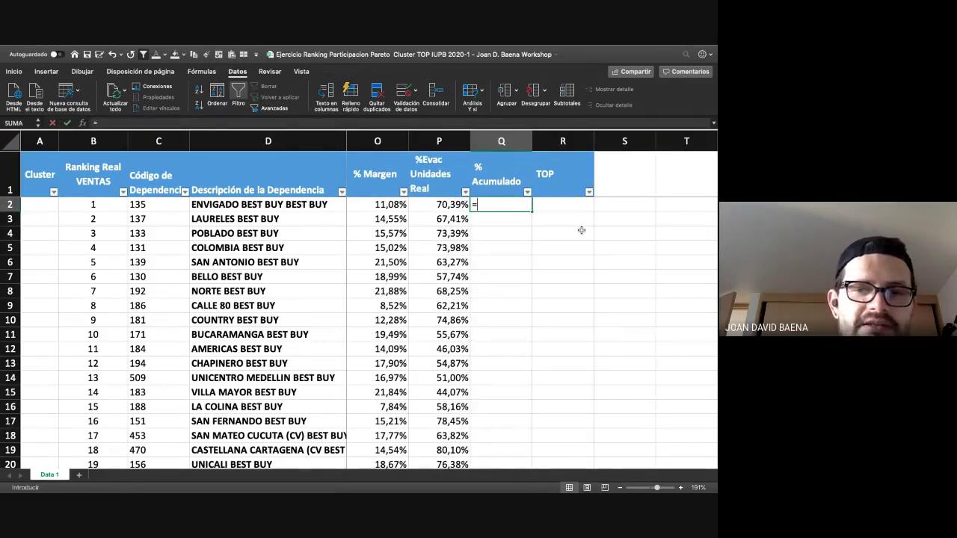
pyautogui.press('Left')
pyautogui.press('Left')
pyautogui.press('Left')
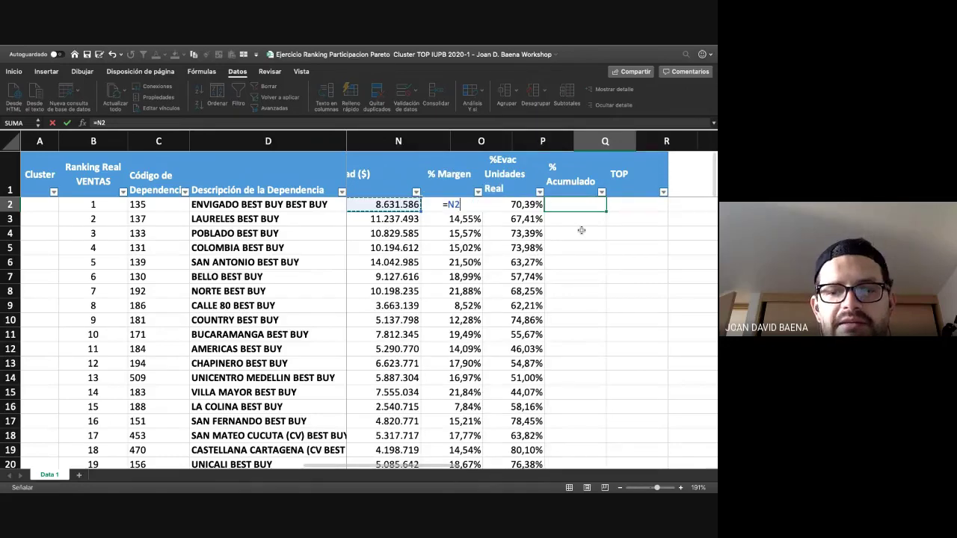
pyautogui.press('Left')
pyautogui.press('Left')
pyautogui.press('Return')
# Rename the %PART header in M1 as %PARTICIPACIÓN
pyautogui.click(411, 180)
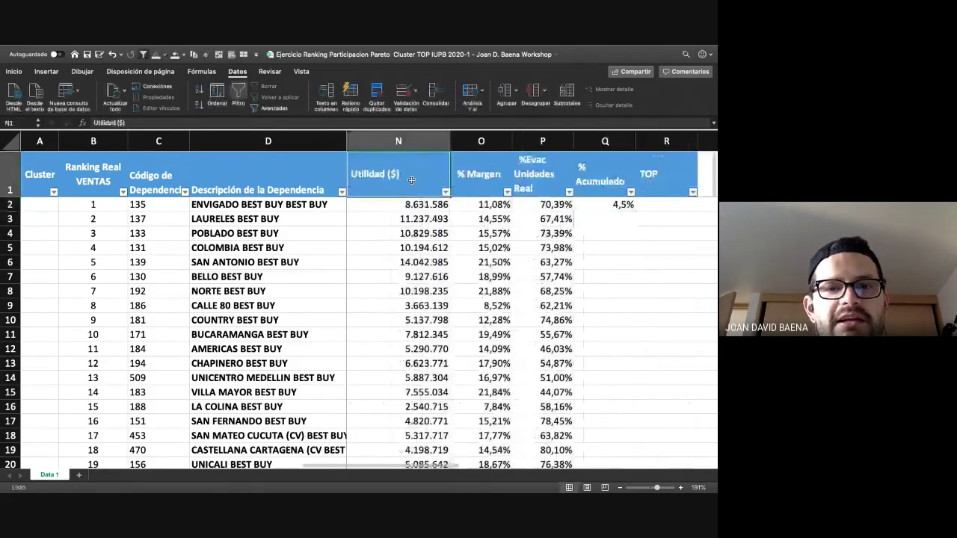
pyautogui.press('Left')
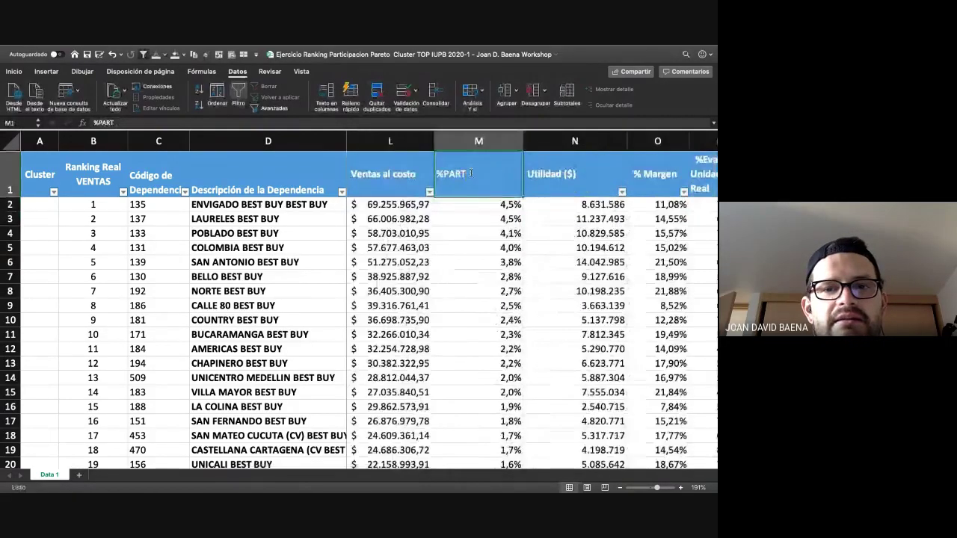
pyautogui.doubleClick(471, 174)
pyautogui.write('ICIPAC')
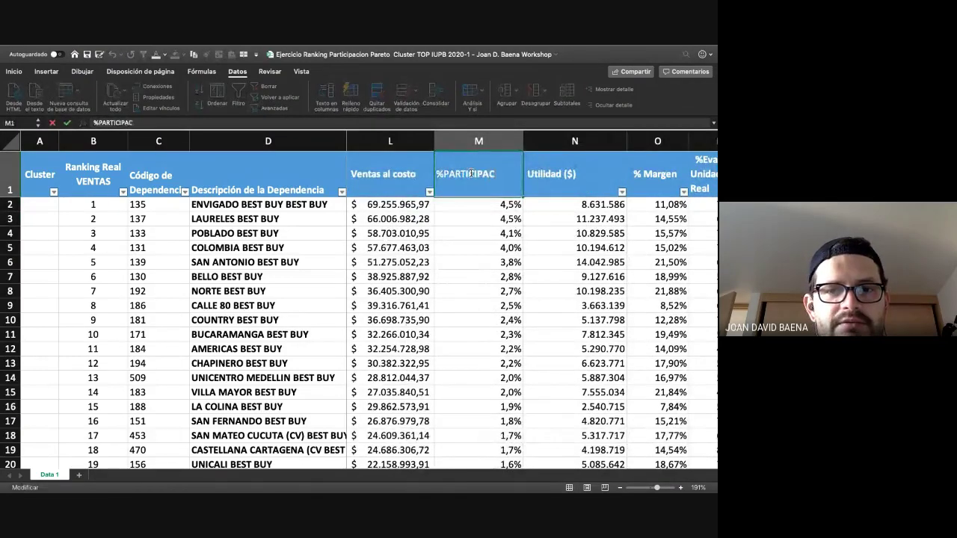
pyautogui.write('IÓN')
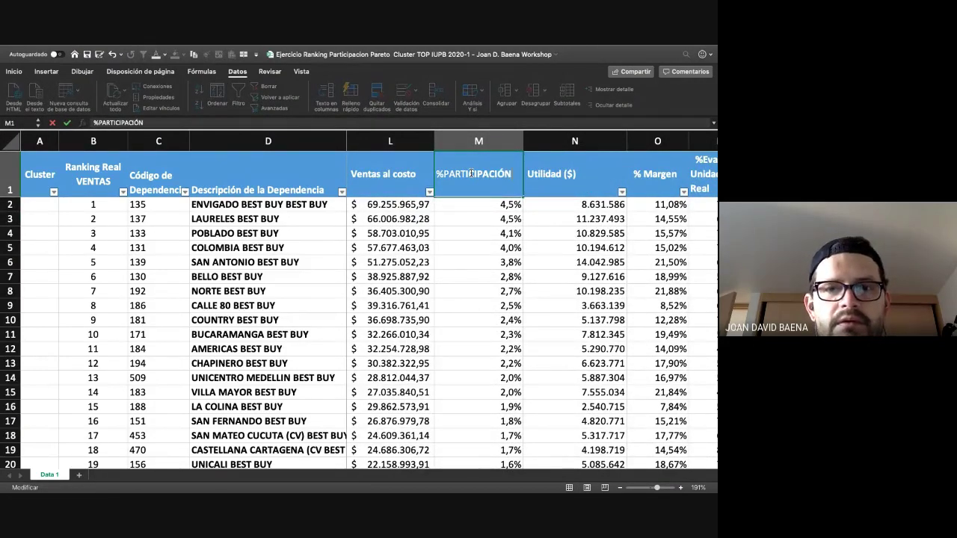
pyautogui.press('Return')
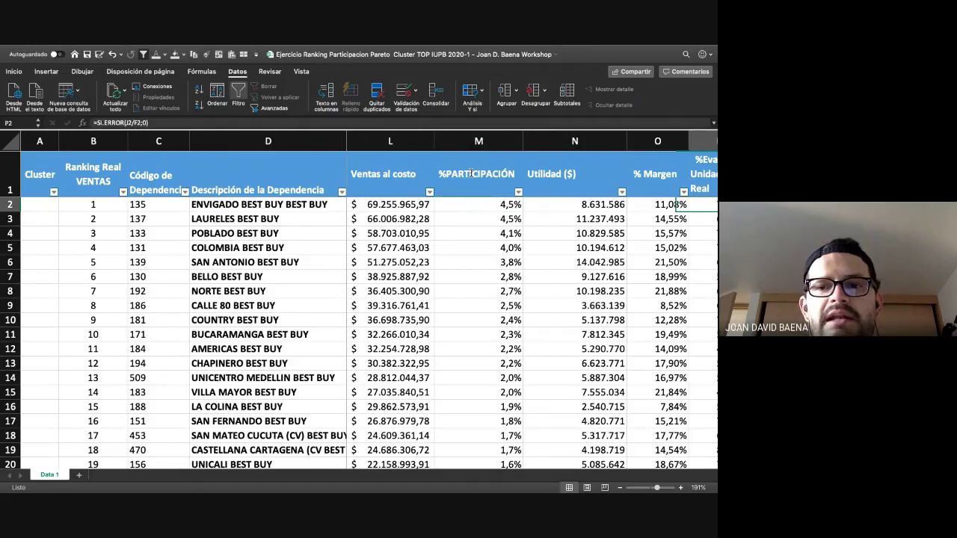
# Enter =Q2+M3 in Q3 to add the second store's participation to the previous % Acumulado value
pyautogui.hscroll(3, 470, 173)
pyautogui.click(605, 218)
pyautogui.write('=')
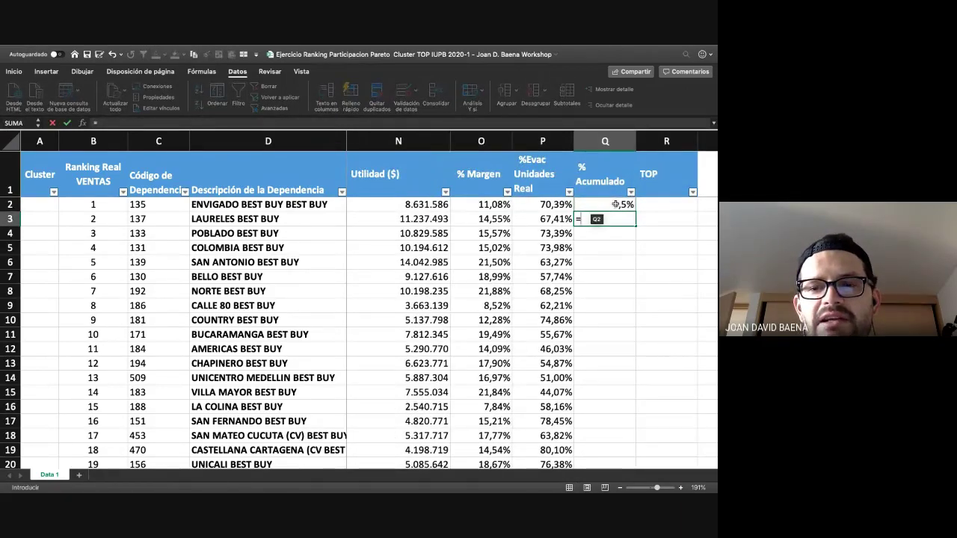
pyautogui.click(615, 204)
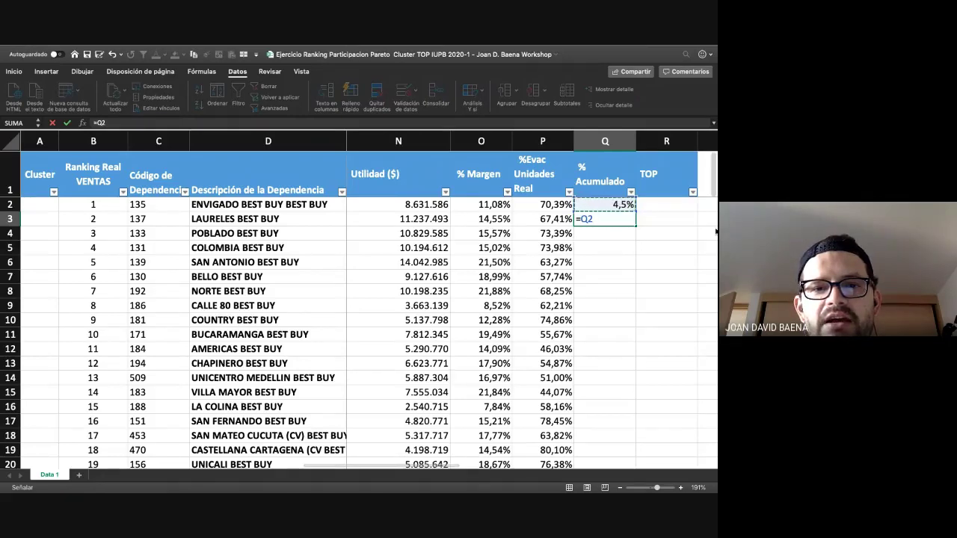
pyautogui.write('+')
pyautogui.click(485, 219)
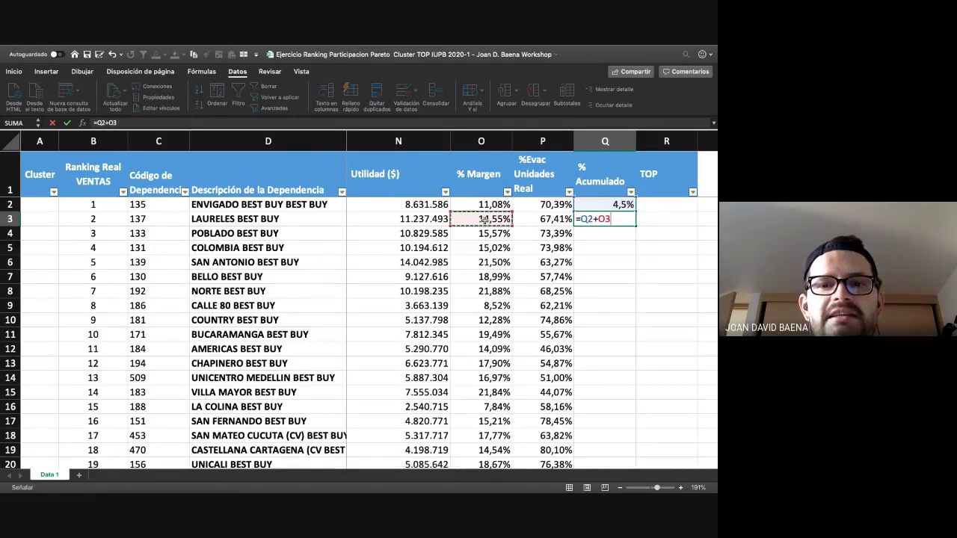
pyautogui.press('Left')
pyautogui.press('Left')
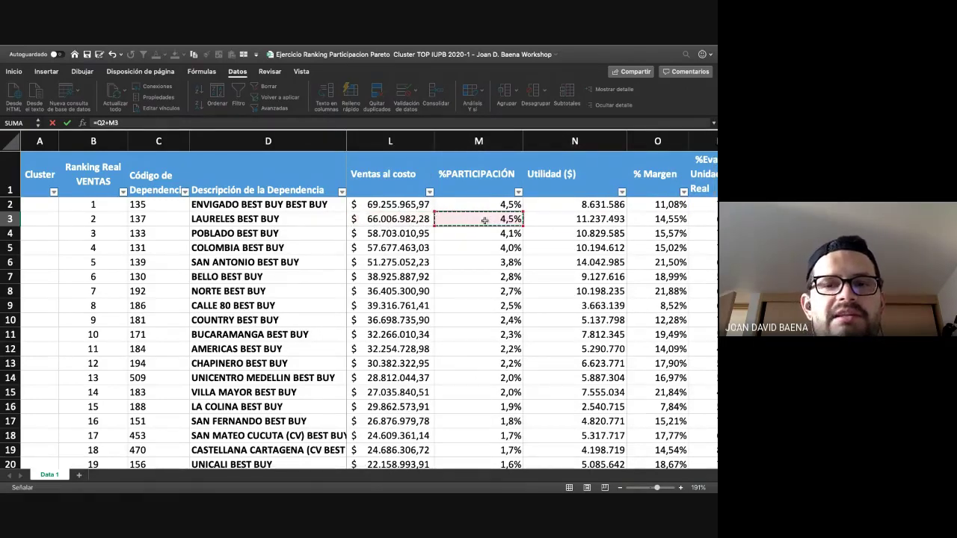
pyautogui.press('Return')
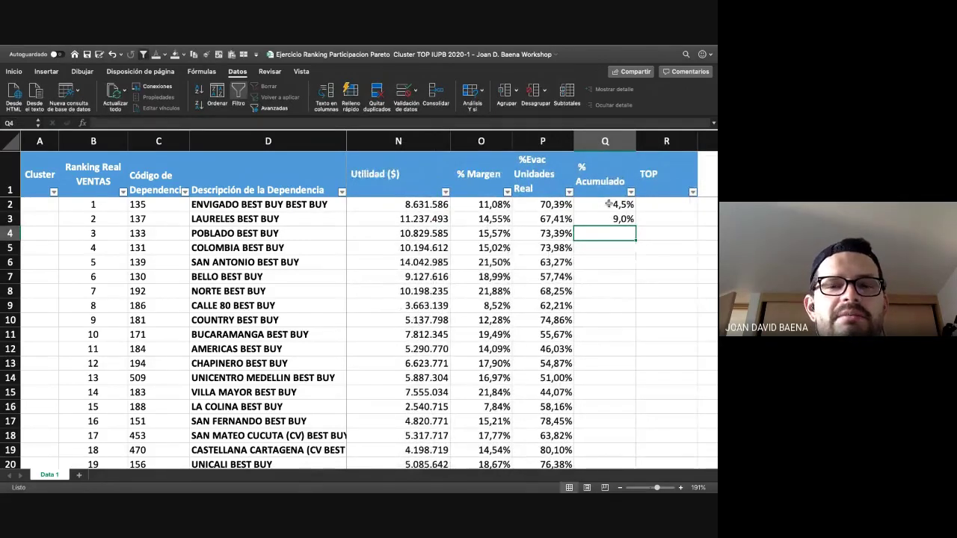
# Fill the Q3 accumulation formula down the % Acumulado column to the last store in row 108
pyautogui.click(608, 204)
pyautogui.click(612, 215)
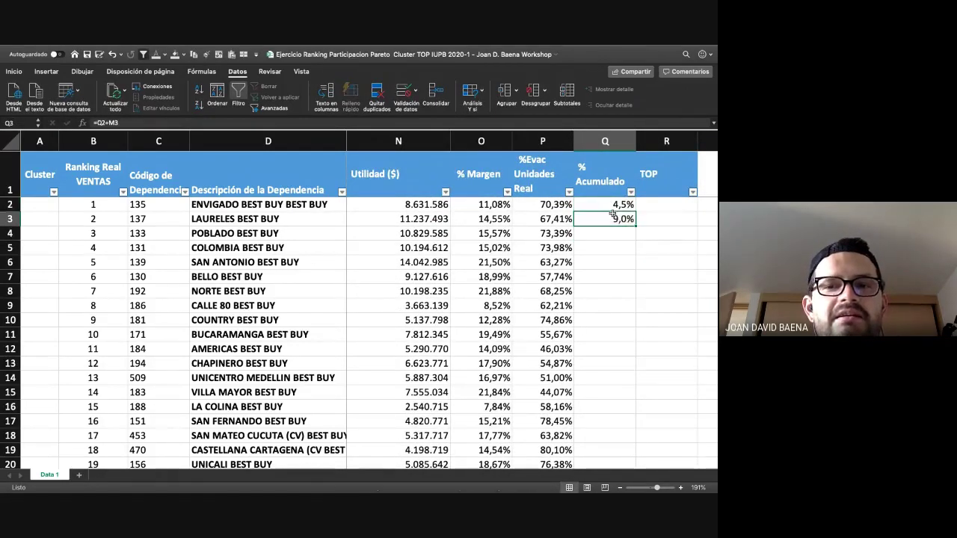
pyautogui.moveTo(635, 223); pyautogui.dragTo(636, 268)
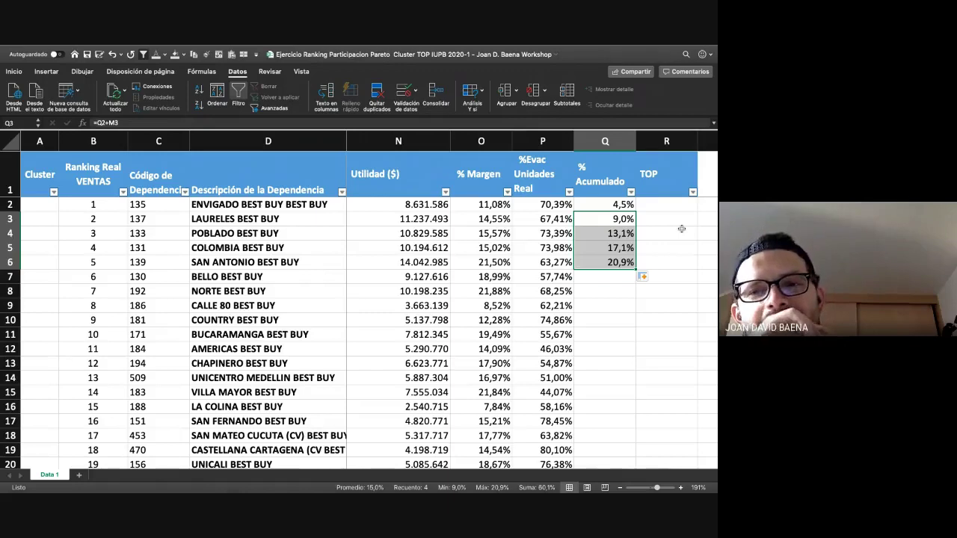
pyautogui.doubleClick(635, 270)
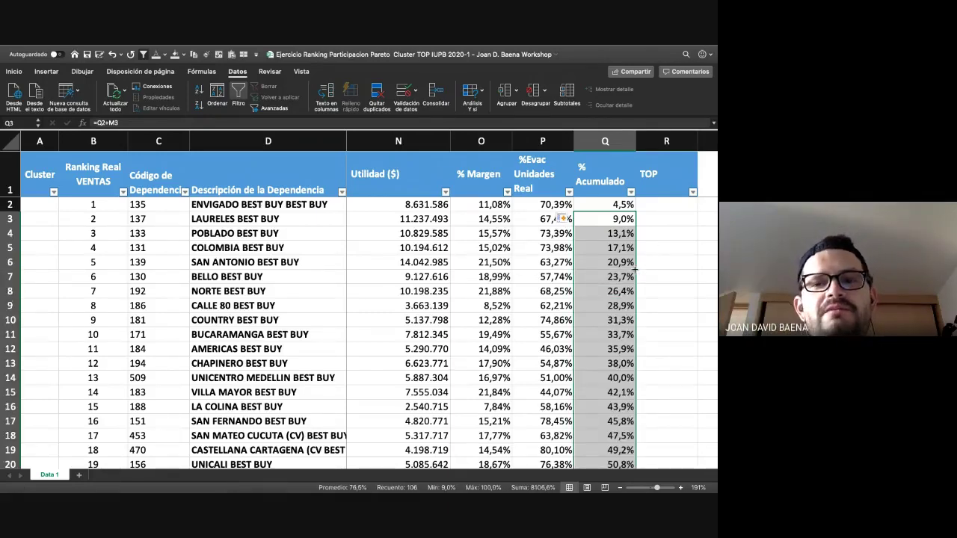
# Check the % Acumulado column from its first value in Q2 to its last value in Q108
pyautogui.click(622, 205)
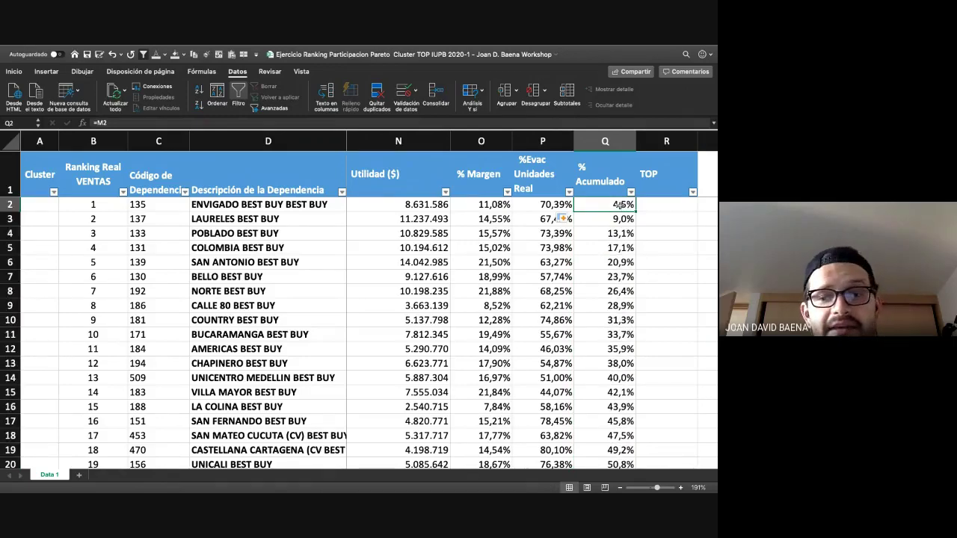
pyautogui.hotkey('ctrl', 'Down')
pyautogui.hotkey('ctrl', 'Up')
pyautogui.hotkey('ctrl', 'Down')
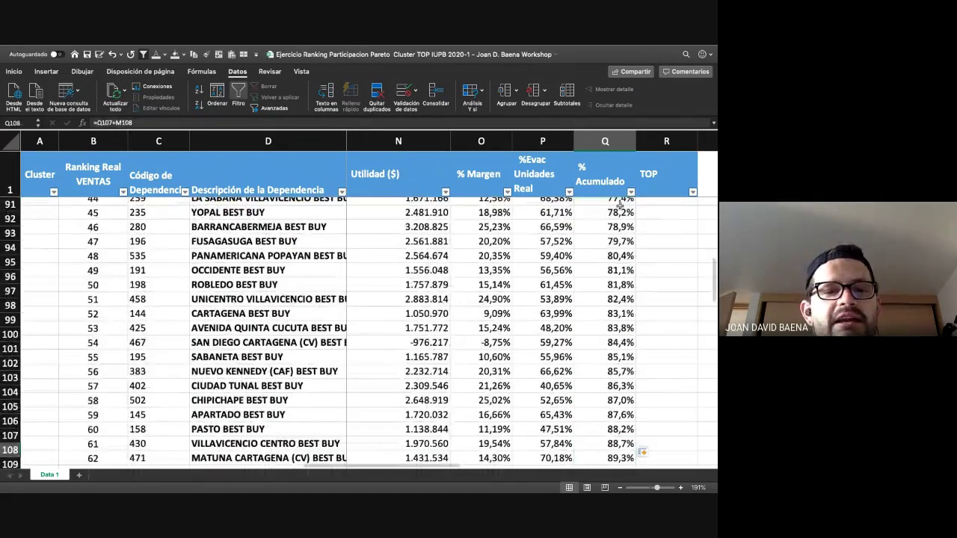
pyautogui.press('Down')
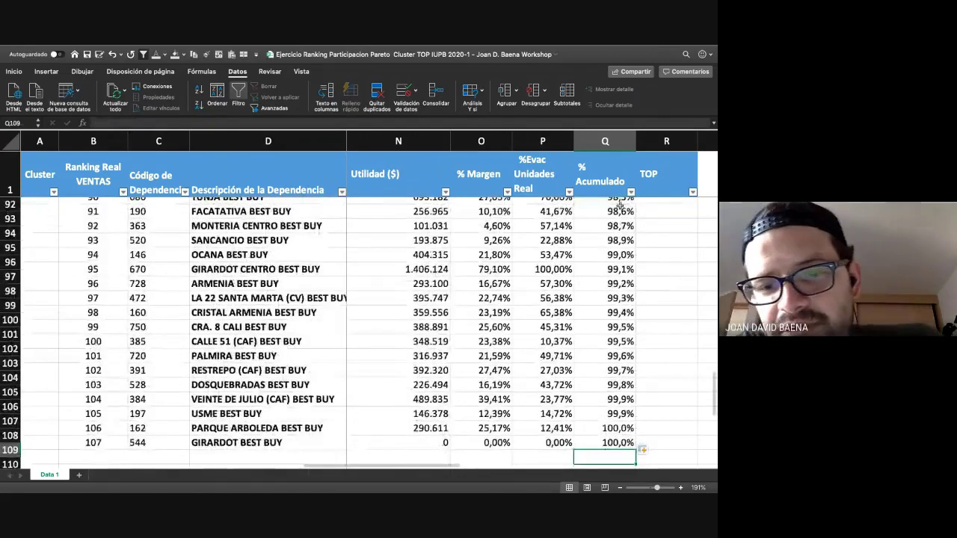
pyautogui.press('Up')
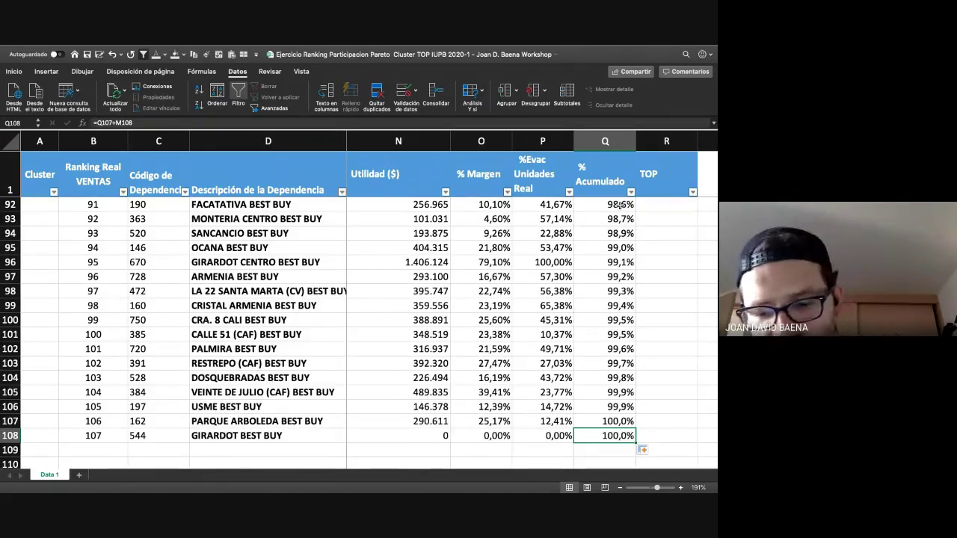
# Examine the last-ranked store's row 108 across its inventory, sales, participation, margin and accumulated columns
pyautogui.press('Left')
pyautogui.press('Left')
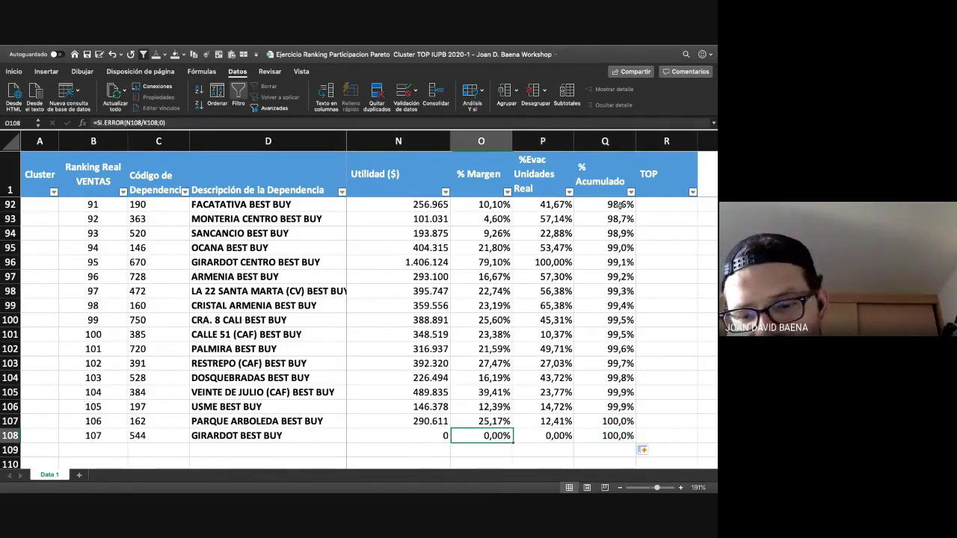
pyautogui.press('Left')
pyautogui.press('Left')
pyautogui.press('Left')
pyautogui.press('Left')
pyautogui.press('Left')
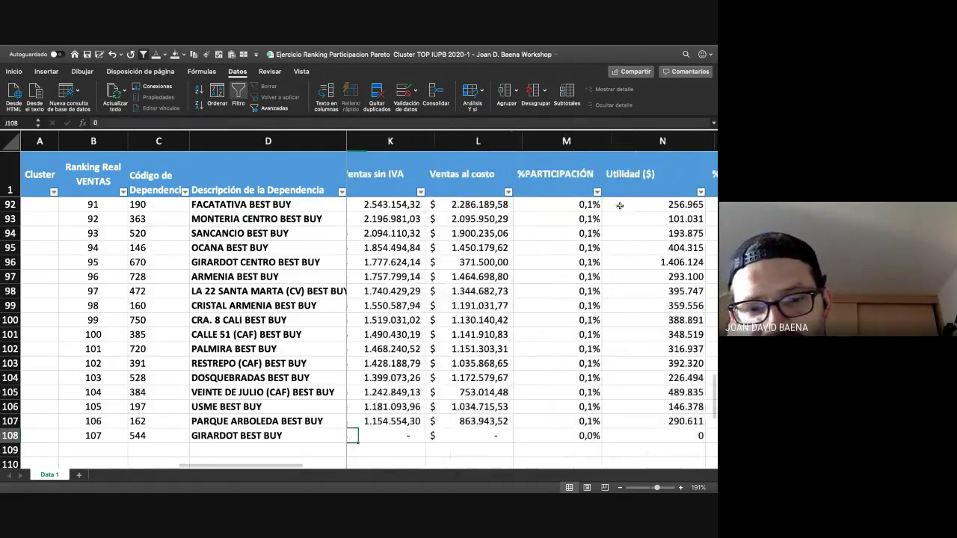
pyautogui.press('Left')
pyautogui.press('Left')
pyautogui.press('Left')
pyautogui.press('Left')
pyautogui.press('Left')
pyautogui.press('Left')
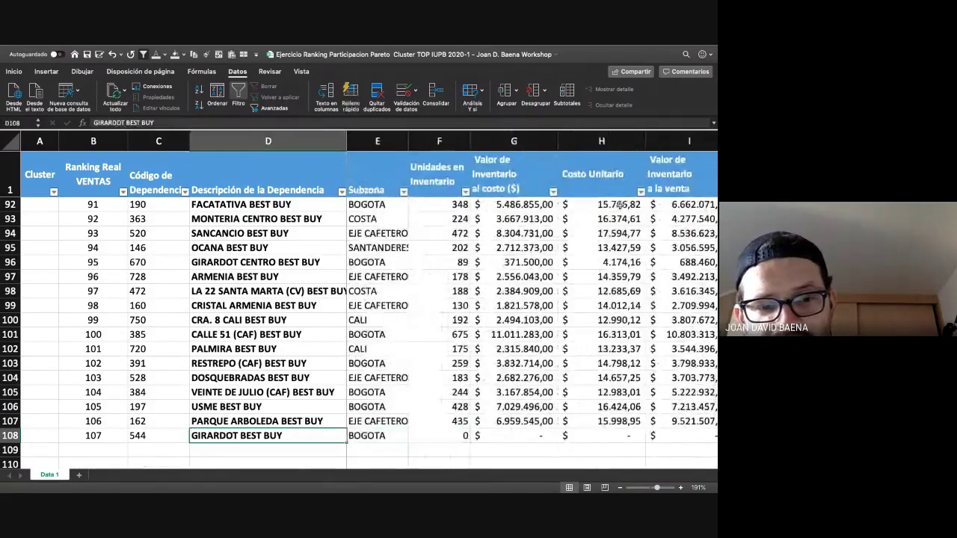
pyautogui.press('Right')
pyautogui.press('Right')
pyautogui.press('Left')
pyautogui.press('Left')
pyautogui.press('Right')
pyautogui.press('Right')
pyautogui.press('Right')
pyautogui.press('Right')
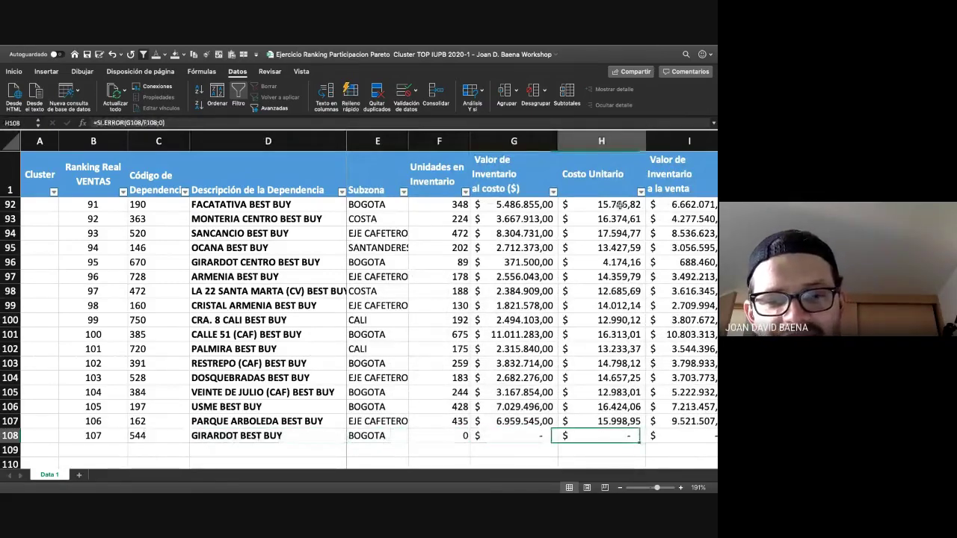
pyautogui.press('Right')
pyautogui.press('Left')
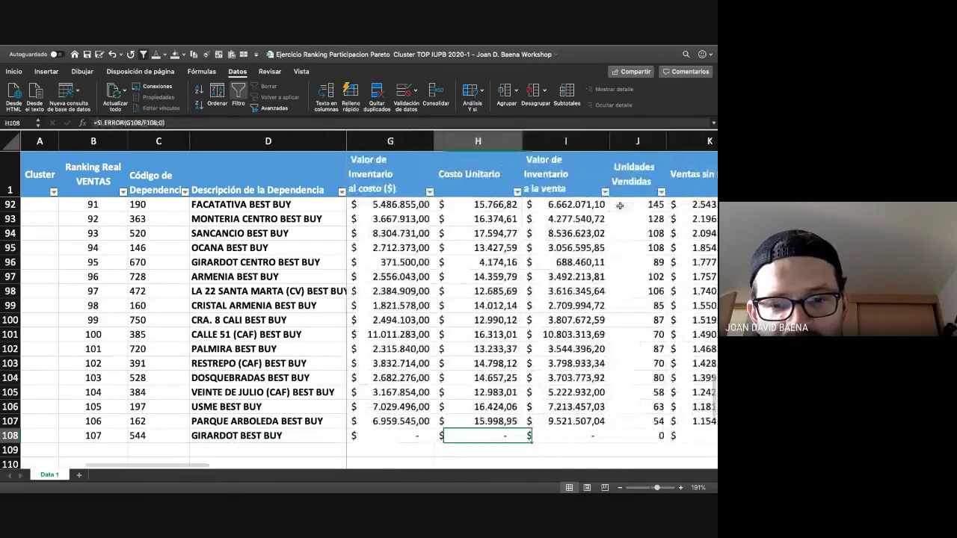
pyautogui.press('Right')
pyautogui.press('Right')
pyautogui.press('Right')
pyautogui.press('Right')
pyautogui.press('Right')
pyautogui.press('Right')
pyautogui.press('Right')
pyautogui.press('Right')
pyautogui.press('Right')
pyautogui.press('Right')
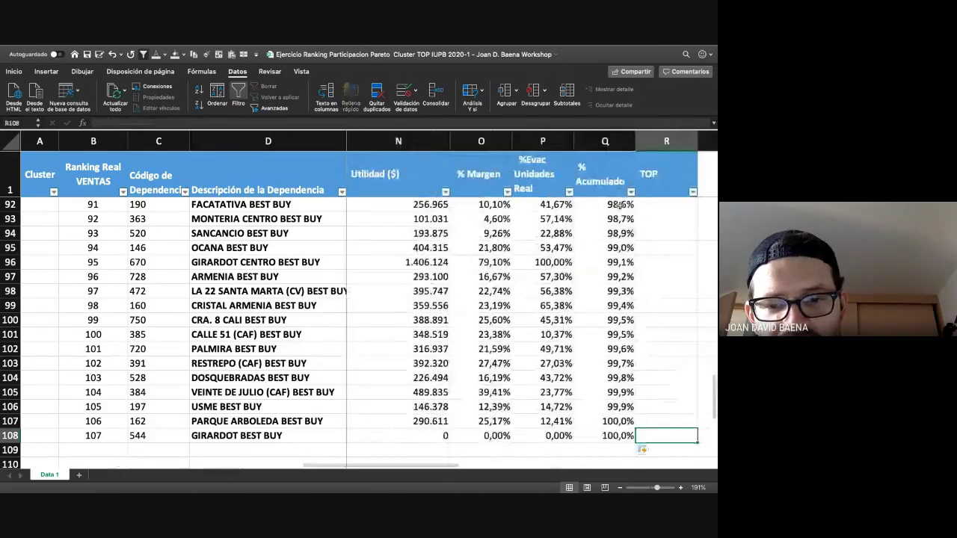
pyautogui.press('Left')
pyautogui.press('Left')
pyautogui.press('Left')
pyautogui.press('Left')
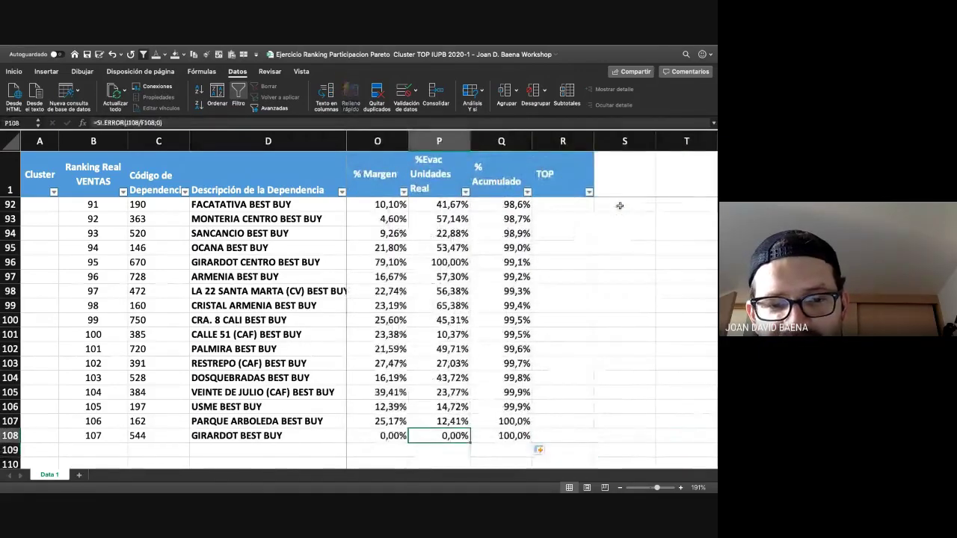
pyautogui.press('Left')
pyautogui.press('Left')
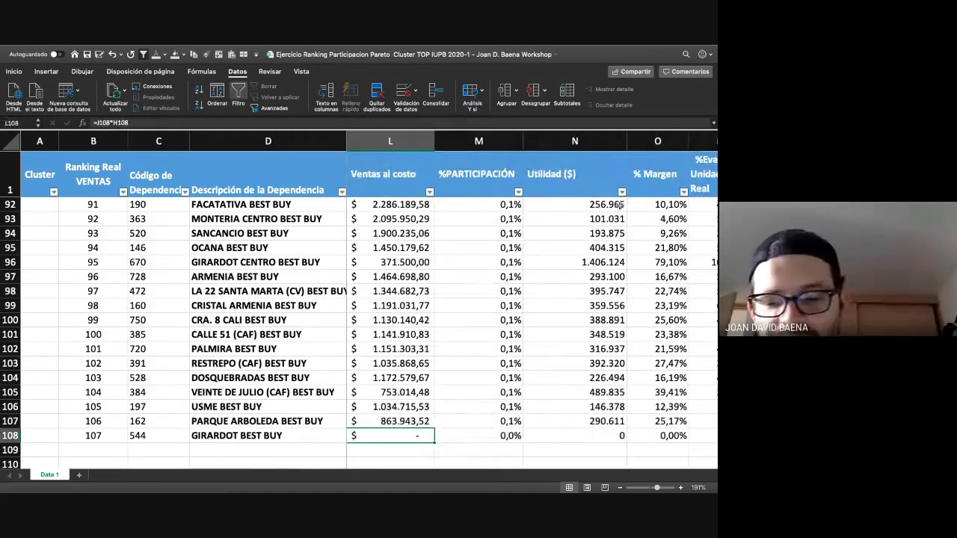
pyautogui.press('Right')
pyautogui.press('Right')
pyautogui.press('Right')
pyautogui.press('Right')
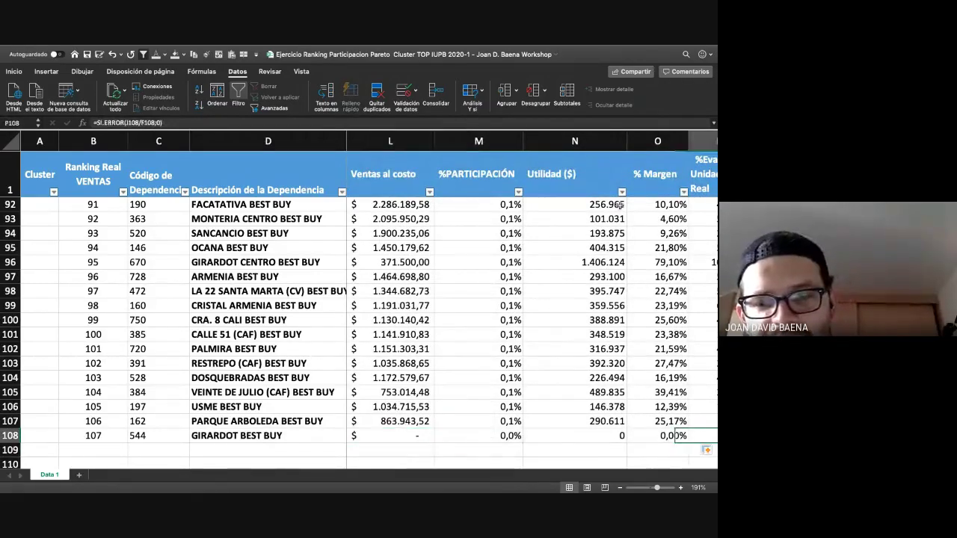
pyautogui.press('Right')
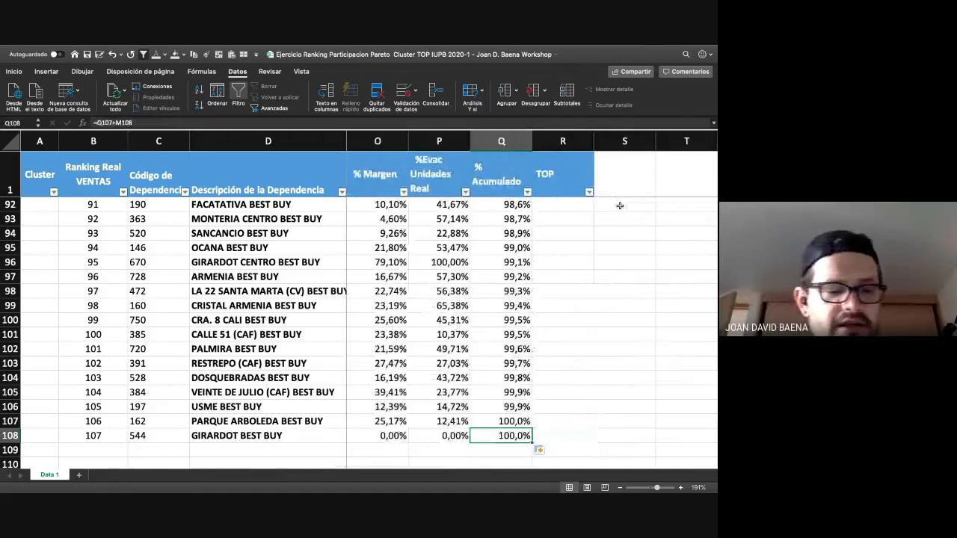
# Return to the first % Acumulado value, and take the workbook out of full screen and minimize it
pyautogui.press('super+Up')
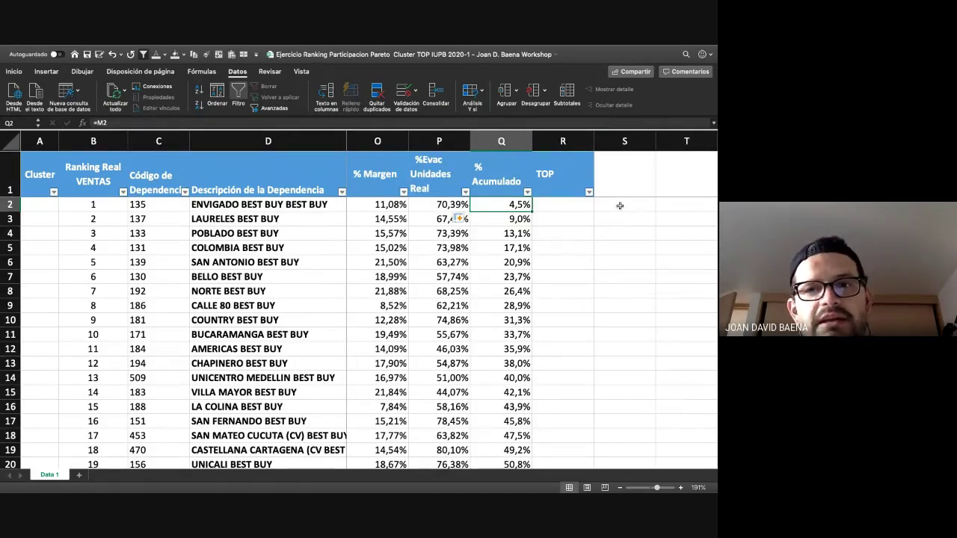
pyautogui.moveTo(329, 49)
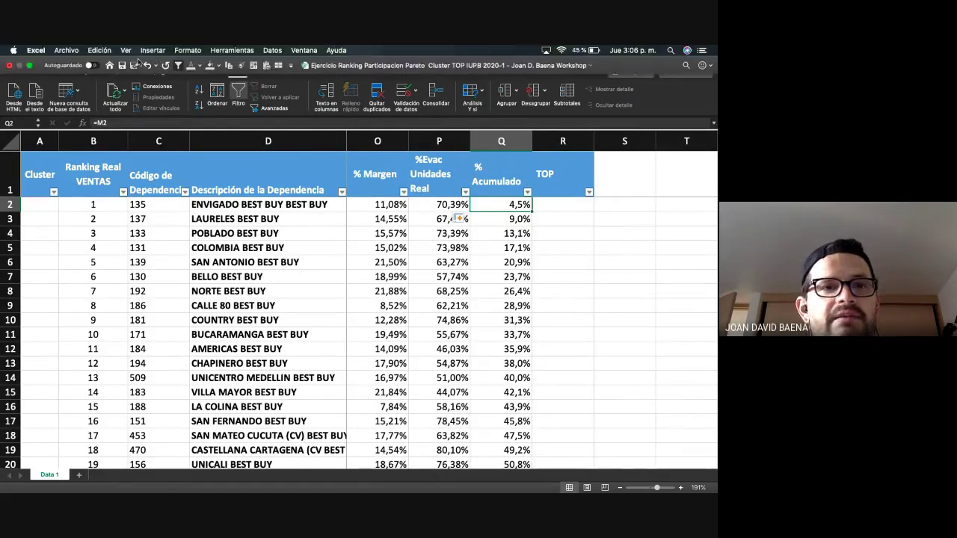
pyautogui.click(28, 67)
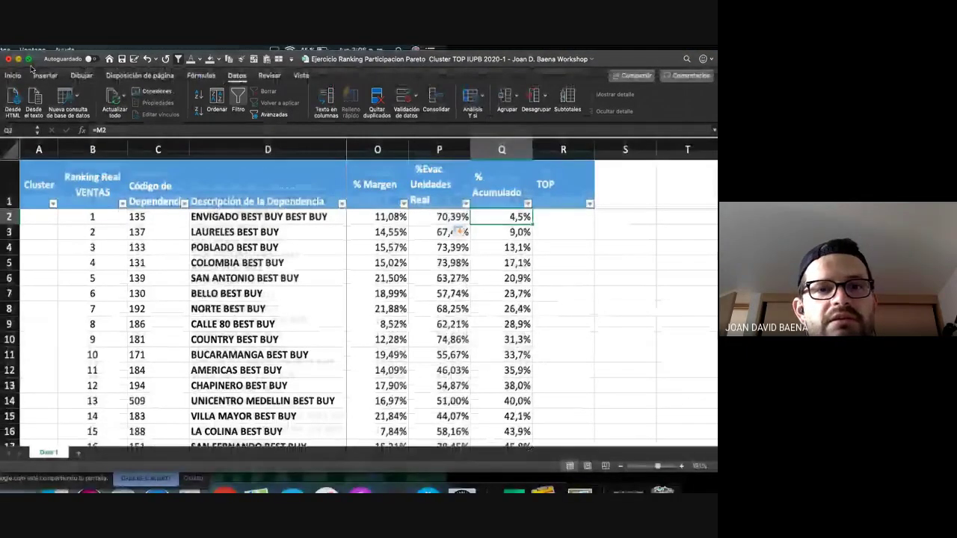
pyautogui.click(18, 59)
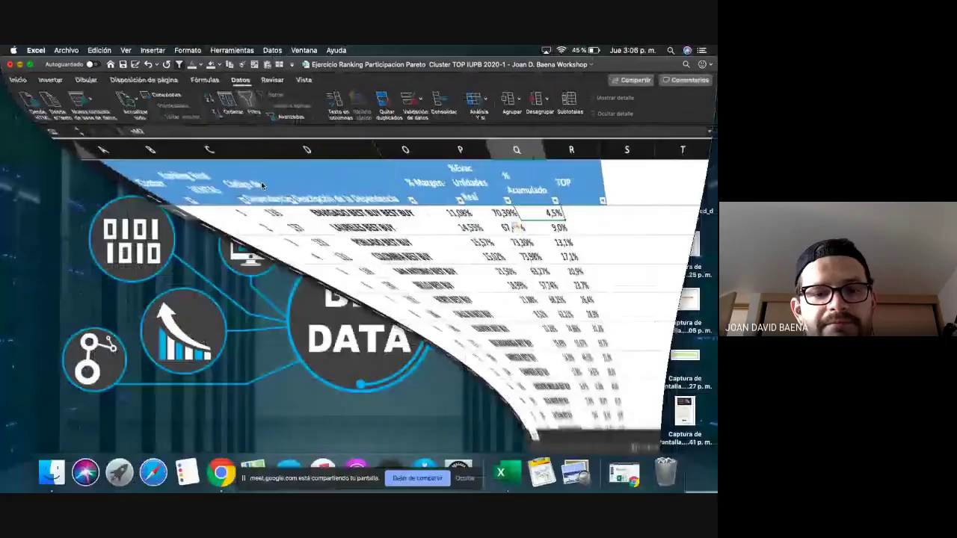
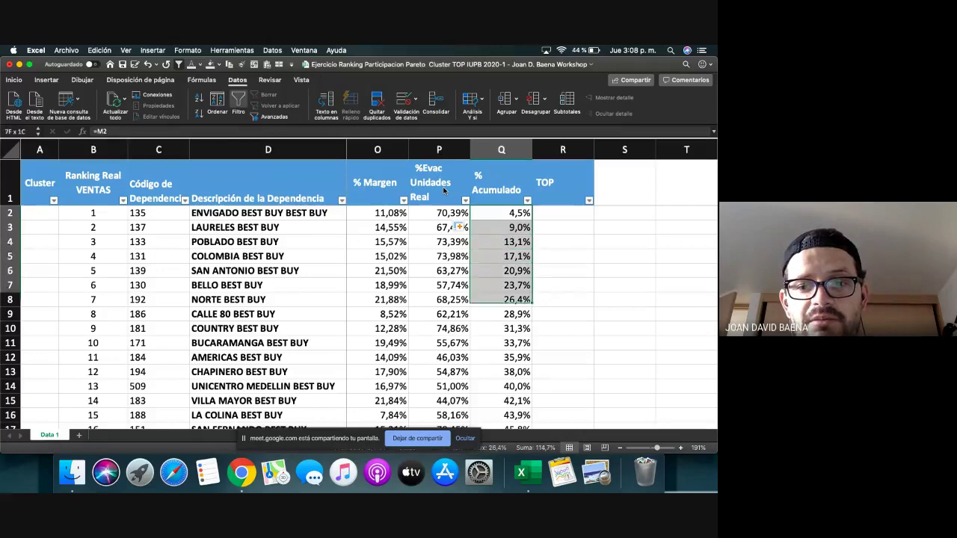
# Select the % Acumulado cells from Q2 to Q49, covering the stores ranked 1 to 48
pyautogui.hotkey('shift', 'Down')
pyautogui.hotkey('shift', 'Down')
pyautogui.hotkey('shift', 'Down')
pyautogui.hotkey('shift', 'Down')
pyautogui.hotkey('shift', 'Down')
pyautogui.hotkey('shift', 'Down')
pyautogui.hotkey('shift', 'Down')
pyautogui.hotkey('shift', 'Down')
pyautogui.hotkey('shift', 'Down')
pyautogui.hotkey('shift', 'Down')
pyautogui.hotkey('shift', 'Down')
pyautogui.hotkey('shift', 'Down')
pyautogui.hotkey('shift', 'Down')
pyautogui.hotkey('shift', 'Down')
pyautogui.hotkey('shift', 'Down')
pyautogui.hotkey('shift', 'Down')
pyautogui.hotkey('shift', 'Down')
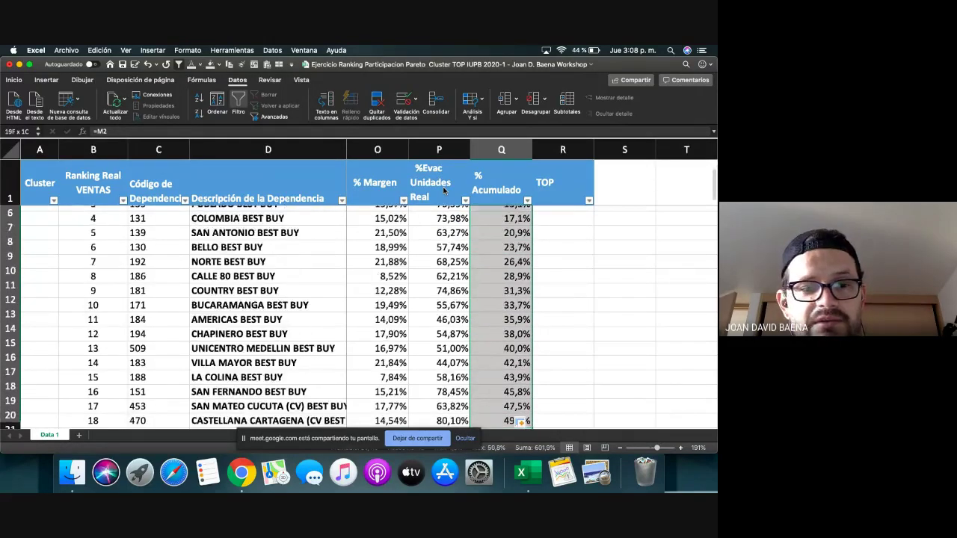
pyautogui.hotkey('shift', 'Down')
pyautogui.hotkey('shift', 'Down')
pyautogui.hotkey('shift', 'Down')
pyautogui.hotkey('shift', 'Down')
pyautogui.hotkey('shift', 'Down')
pyautogui.hotkey('shift', 'Down')
pyautogui.hotkey('shift', 'Down')
pyautogui.hotkey('shift', 'Down')
pyautogui.hotkey('shift', 'Down')
pyautogui.hotkey('shift', 'Down')
pyautogui.hotkey('shift', 'Down')
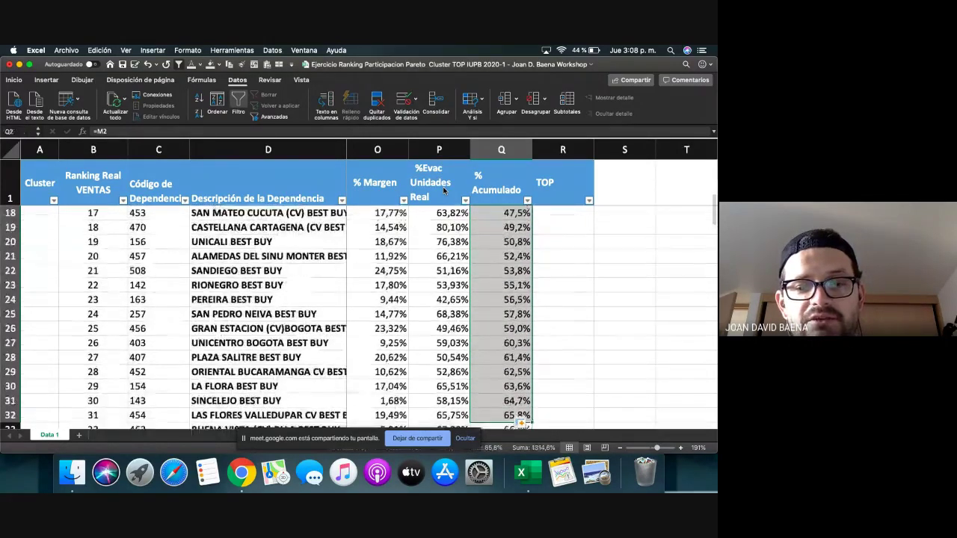
pyautogui.hotkey('shift', 'Down')
pyautogui.hotkey('shift', 'Down')
pyautogui.hotkey('shift', 'Down')
pyautogui.hotkey('shift', 'Down')
pyautogui.hotkey('shift', 'Down')
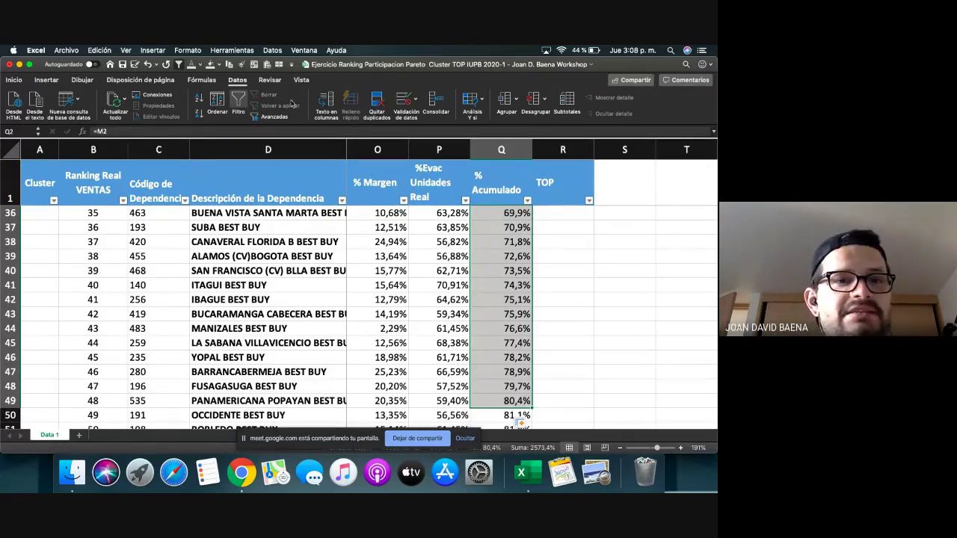
# Fill the selected % Acumulado cells Q2 to Q49 with orange and show their text in white
pyautogui.click(14, 80)
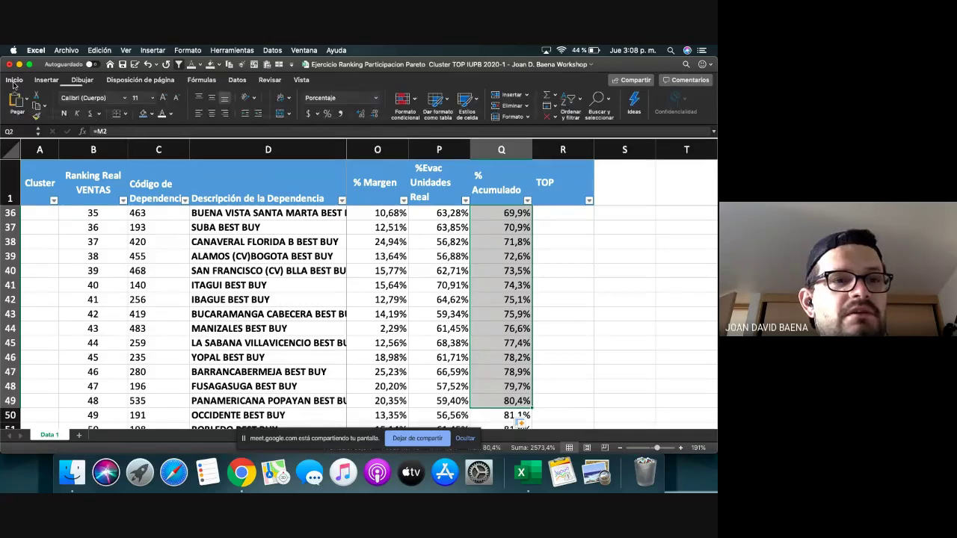
pyautogui.click(151, 114)
pyautogui.click(189, 159)
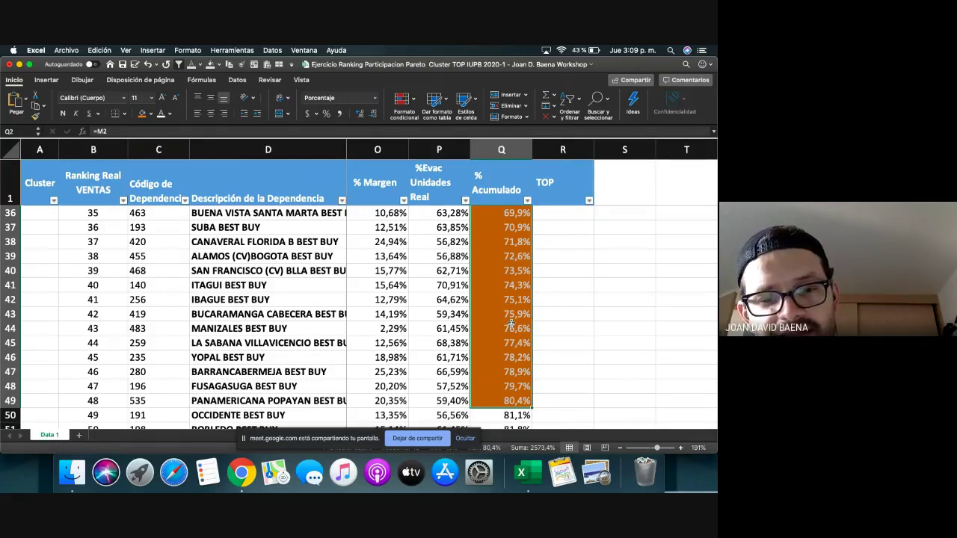
# Select the remaining % Acumulado cells from Q50 to Q108 and review the stores beyond the 80% group
pyautogui.scroll(-1, 488, 381)
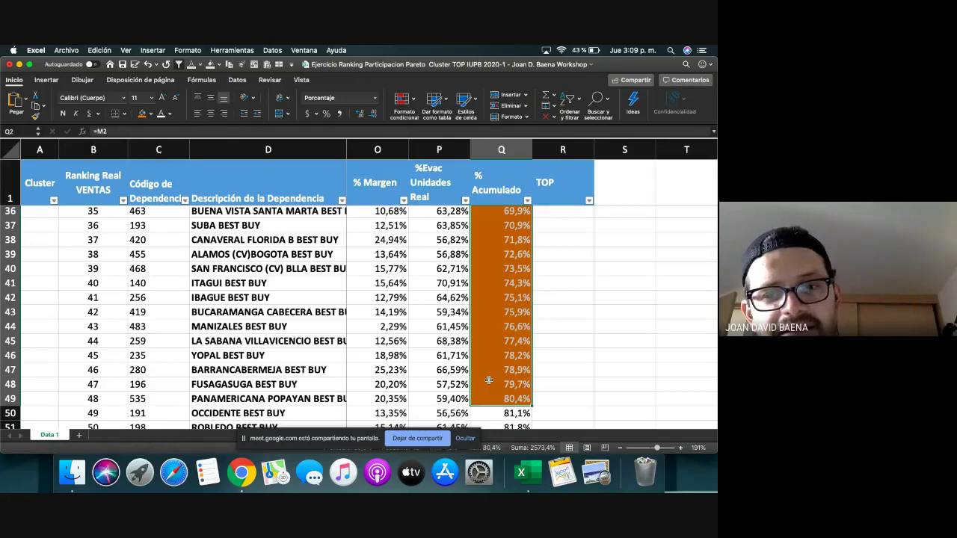
pyautogui.scroll(-5, 488, 380)
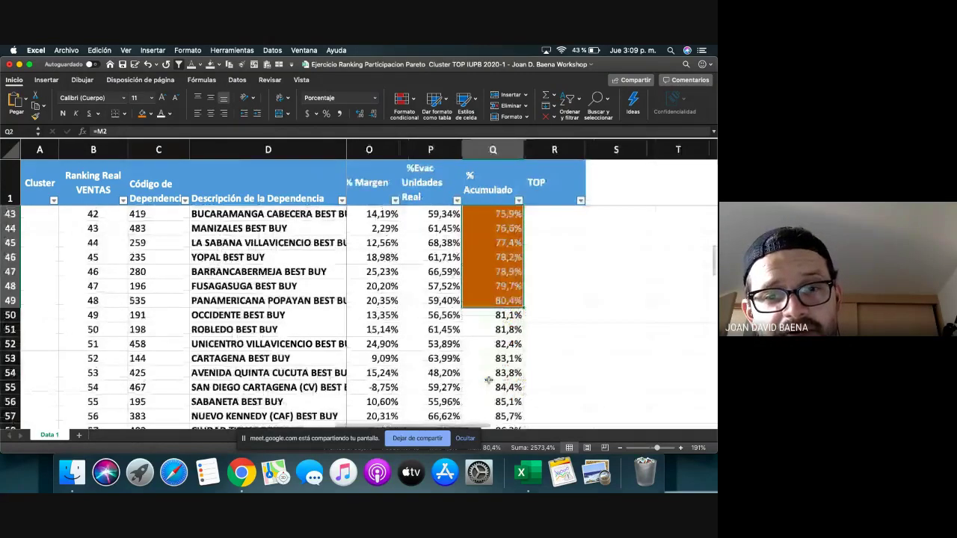
pyautogui.scroll(-4, 488, 381)
pyautogui.scroll(3, 489, 380)
pyautogui.click(514, 259)
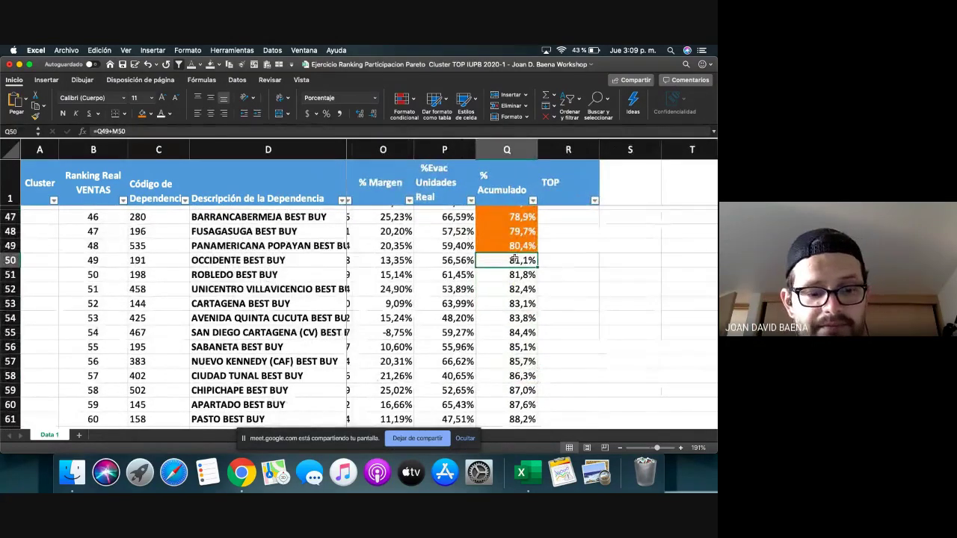
pyautogui.press('super+shift+Down')
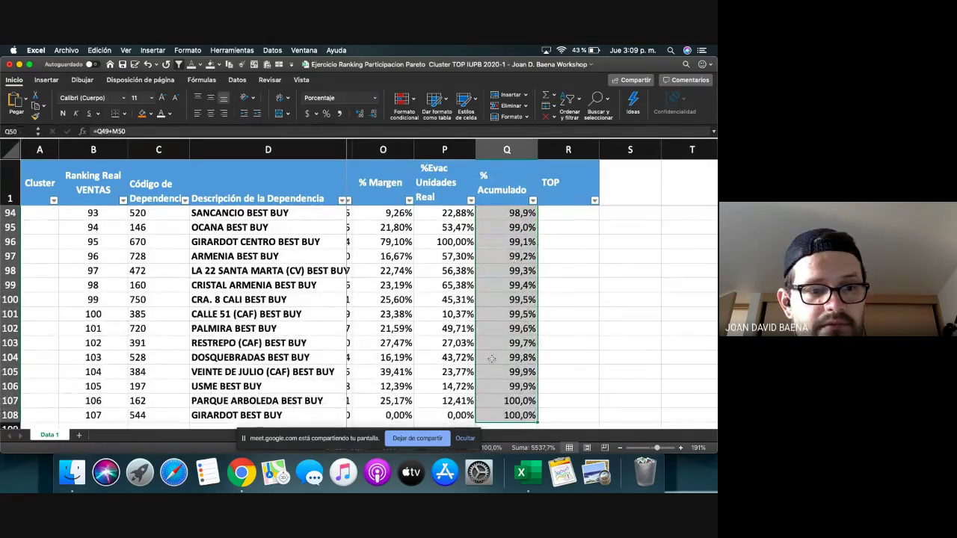
pyautogui.scroll(1, 95, 318)
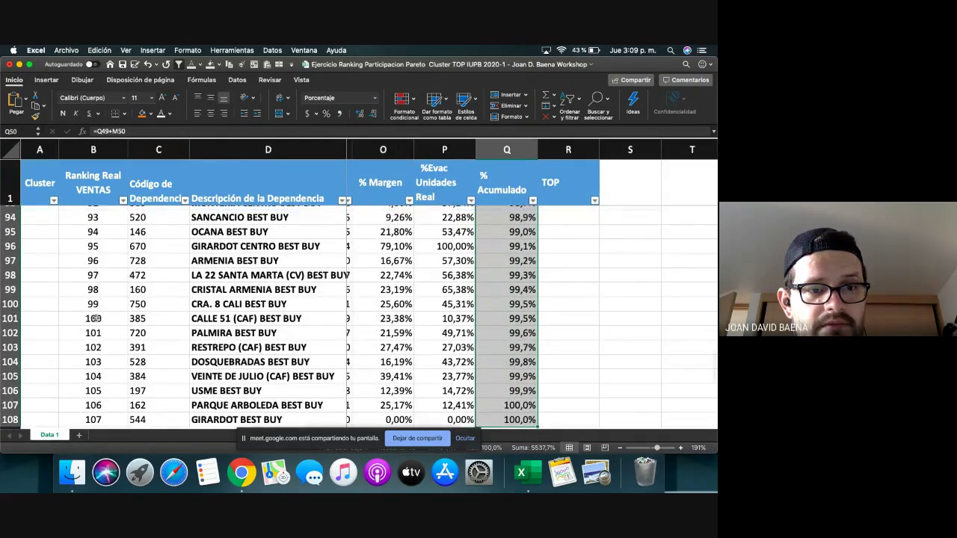
pyautogui.scroll(1, 96, 319)
pyautogui.scroll(5, 96, 318)
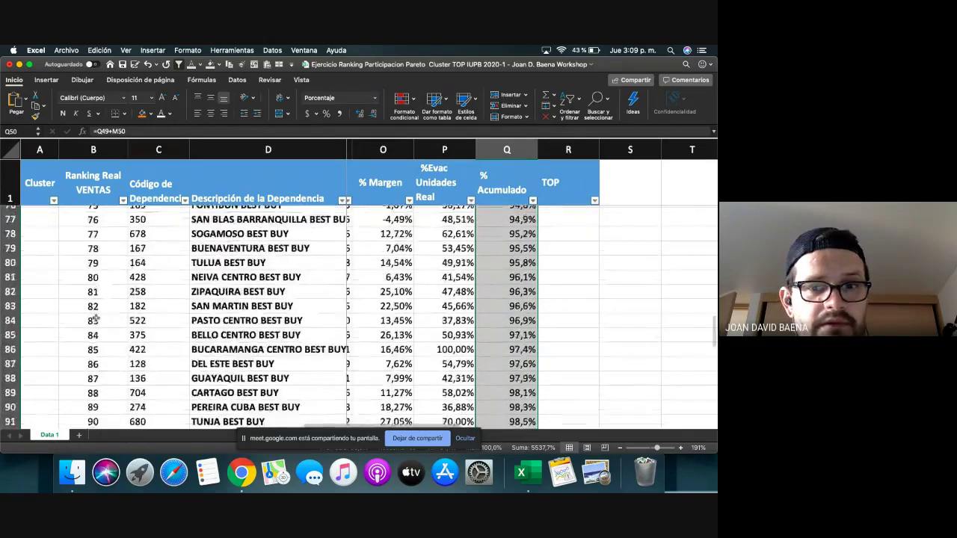
pyautogui.scroll(5, 95, 318)
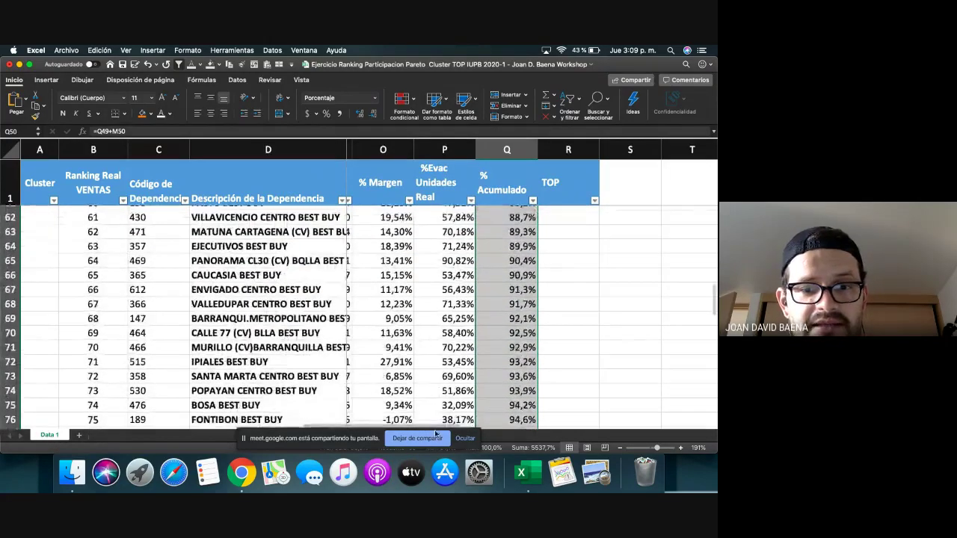
# Hide the Google Meet screen-sharing bar, minimize the Meet window, and return to the 80% boundary in the workbook
pyautogui.click(465, 438)
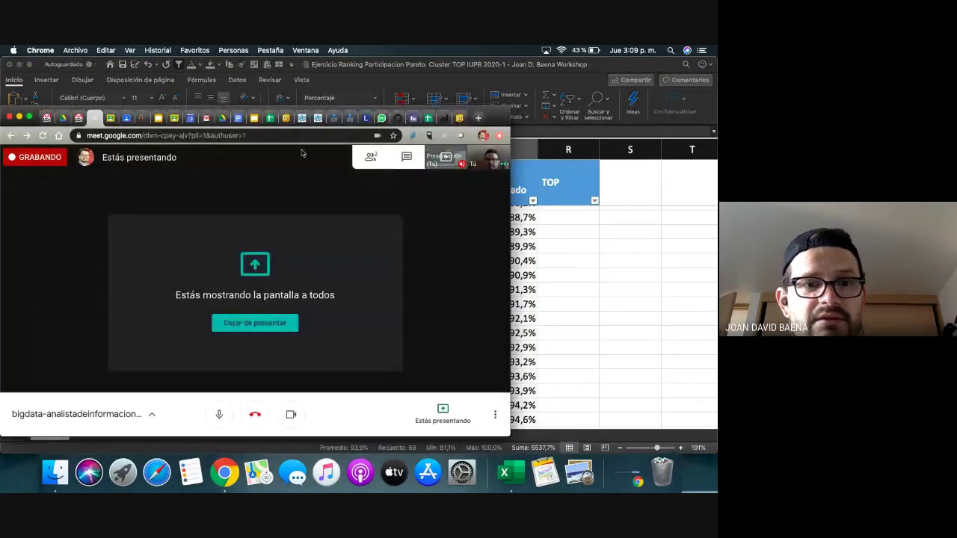
pyautogui.click(19, 117)
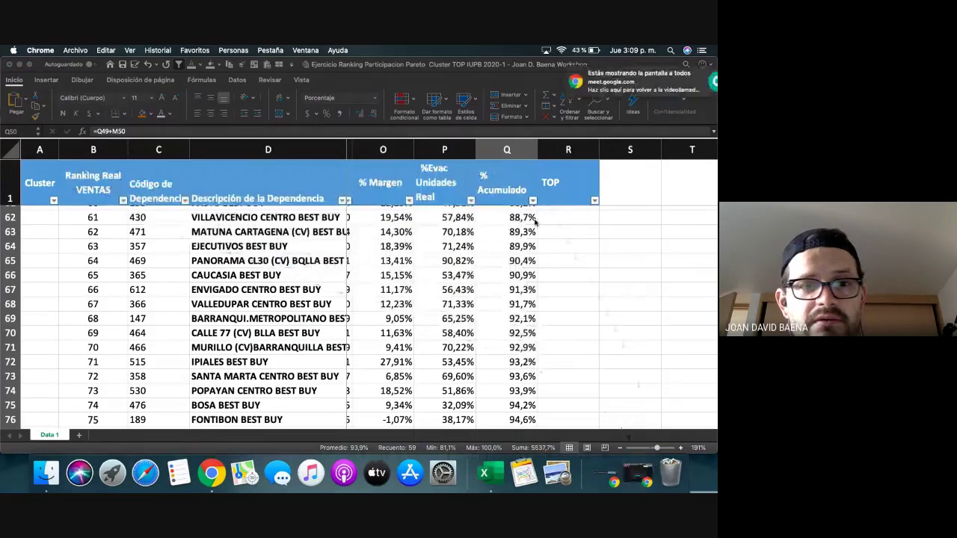
pyautogui.scroll(10, 504, 300)
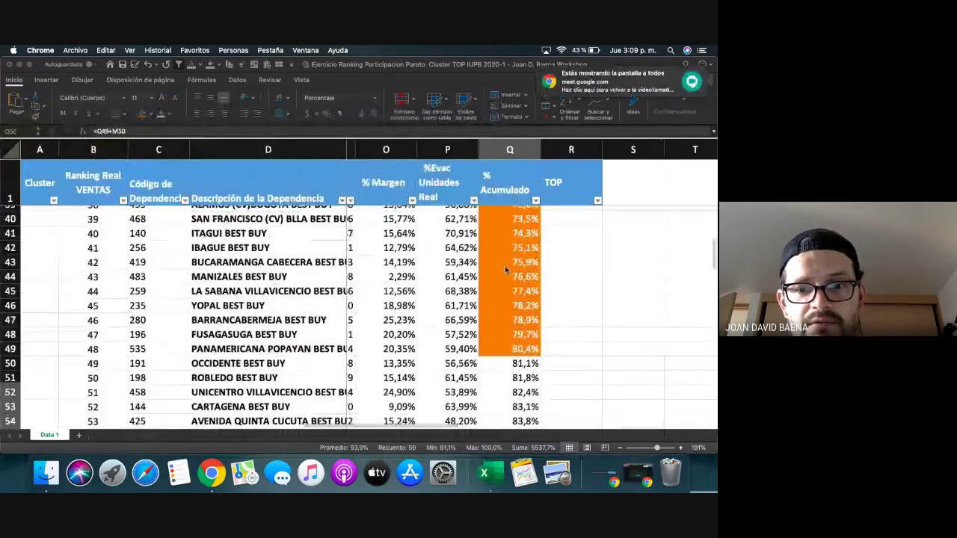
# Go from the 80% boundary back to the first % Acumulado value in Q2 and check that store's row
pyautogui.click(502, 363)
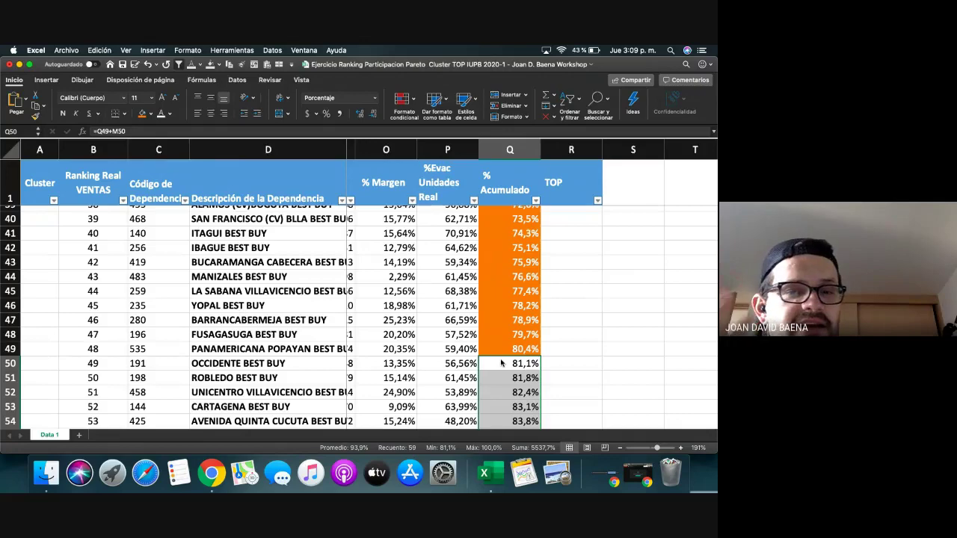
pyautogui.press('Up')
pyautogui.press('Up')
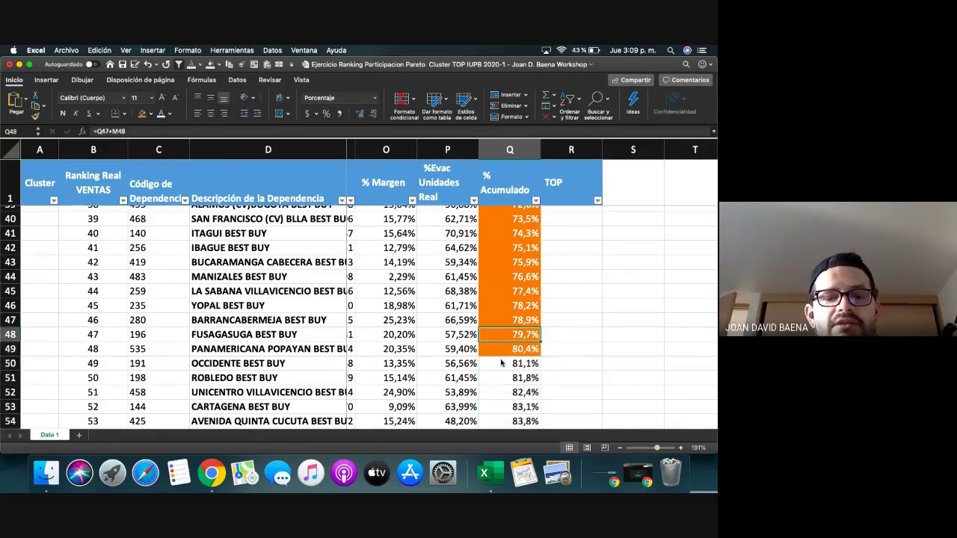
pyautogui.hotkey('ctrl', 'Up')
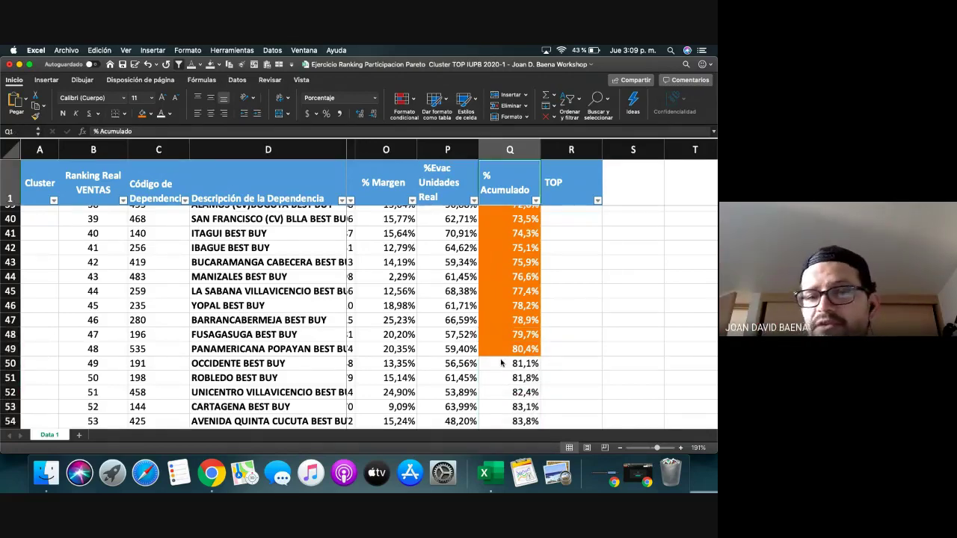
pyautogui.press('Down')
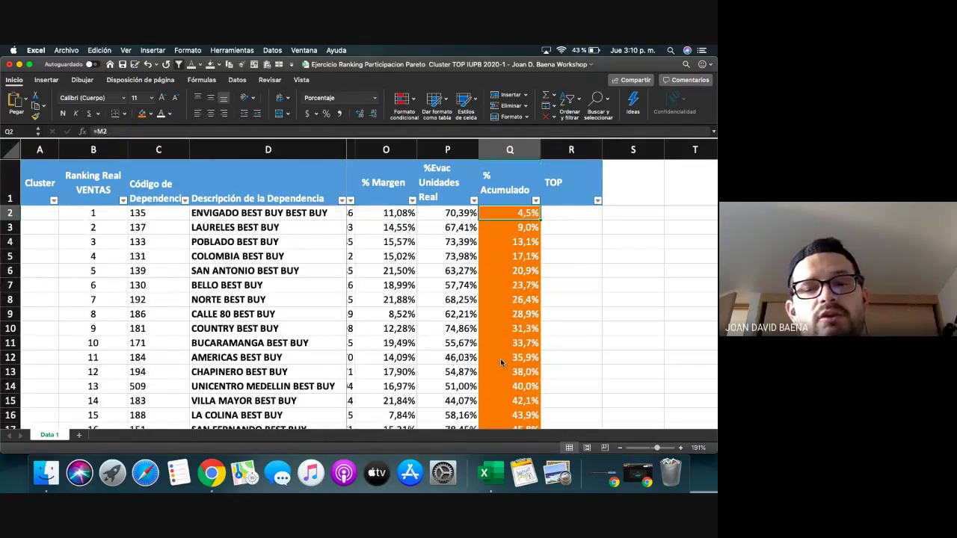
pyautogui.press('Left')
pyautogui.press('Left')
pyautogui.press('Left')
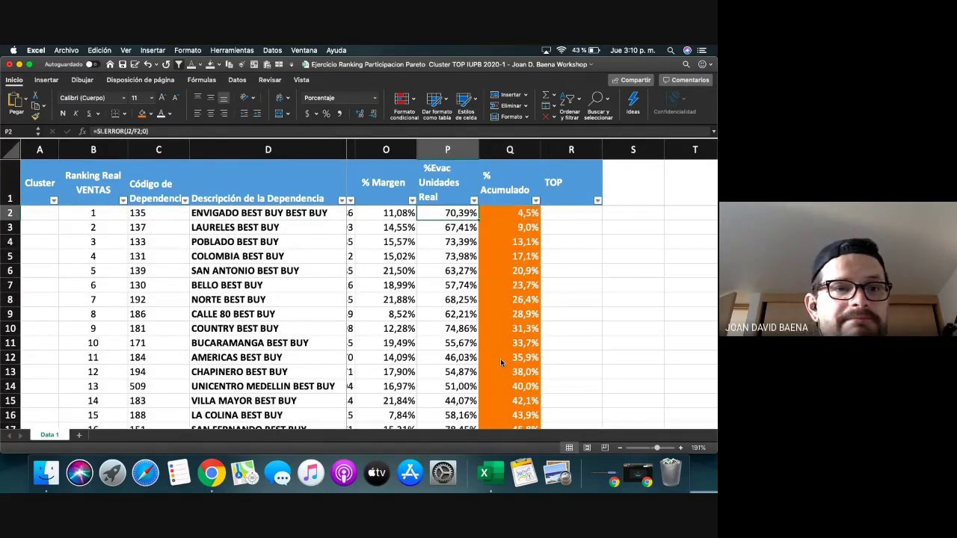
pyautogui.press('Home')
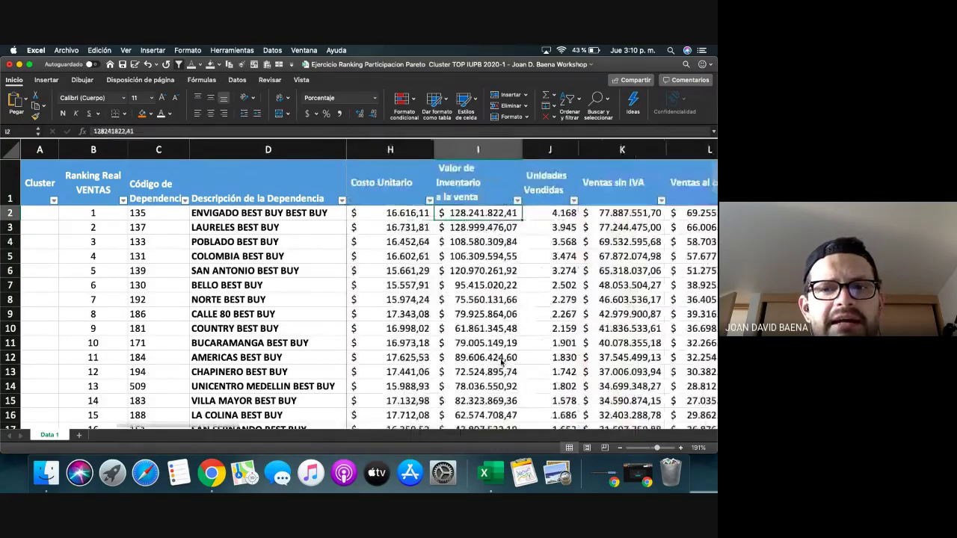
# Enter TOP in R2 and fill it down to R11, labelling the ten highest-ranked stores
pyautogui.hotkey('ctrl', 'Right')
pyautogui.press('Left')
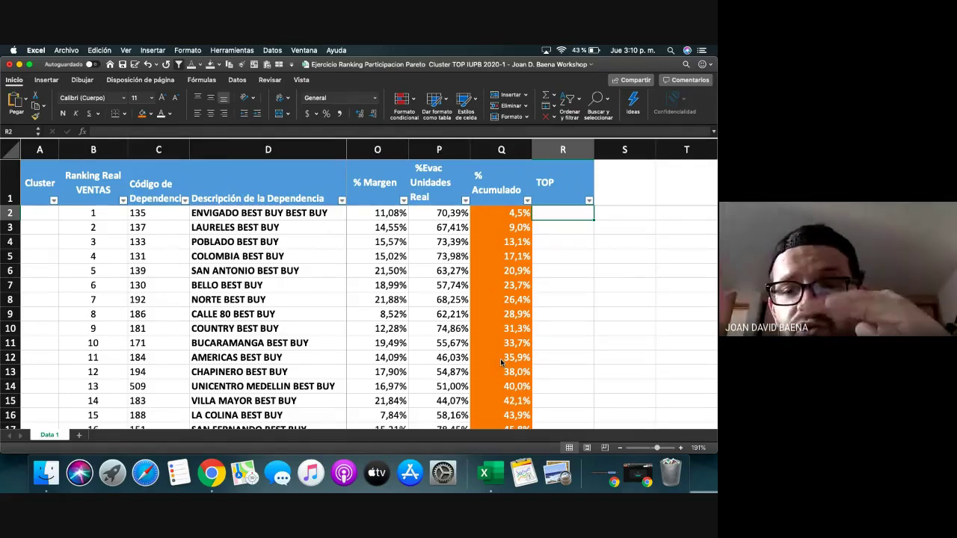
pyautogui.write('t')
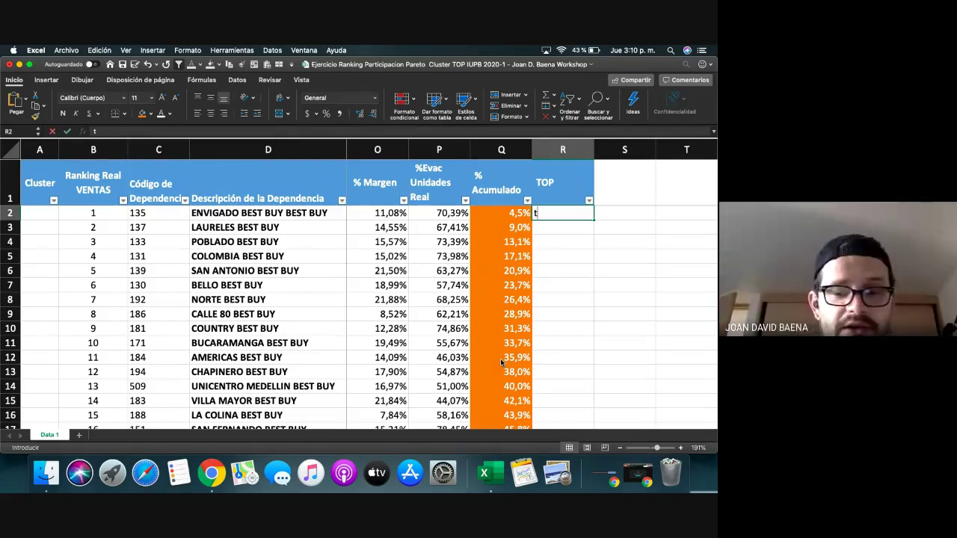
pyautogui.press('BackSpace')
pyautogui.write('TOP')
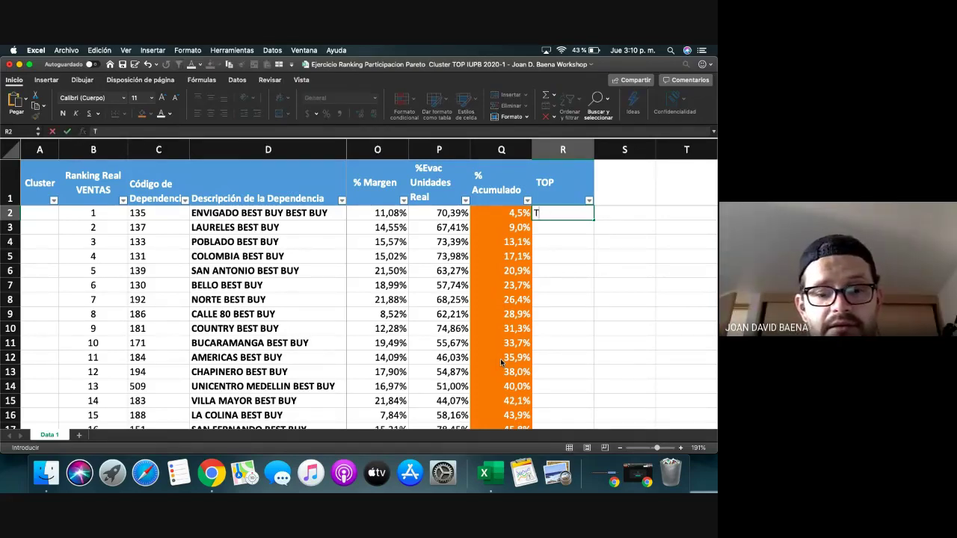
pyautogui.click(578, 346)
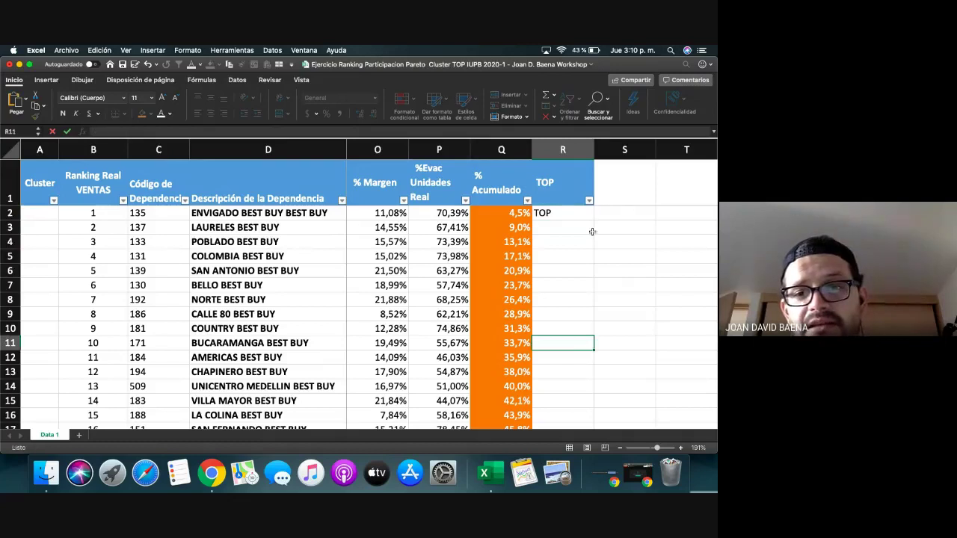
pyautogui.click(590, 216)
pyautogui.moveTo(594, 218); pyautogui.dragTo(574, 345)
pyautogui.click(638, 294)
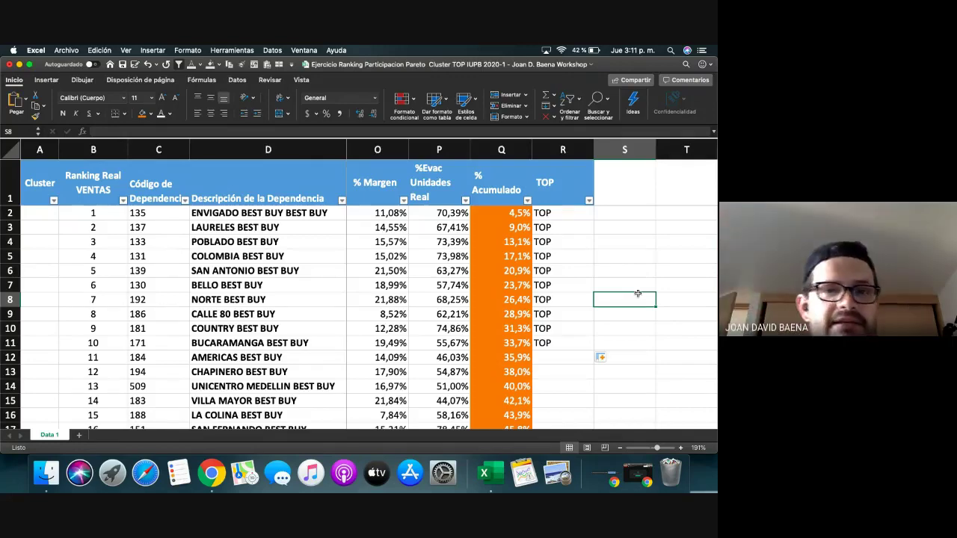
# Go back across the store columns in row 8 and up to the first Cluster cell, A2
pyautogui.press('Left')
pyautogui.press('Left')
pyautogui.press('Left')
pyautogui.press('Left')
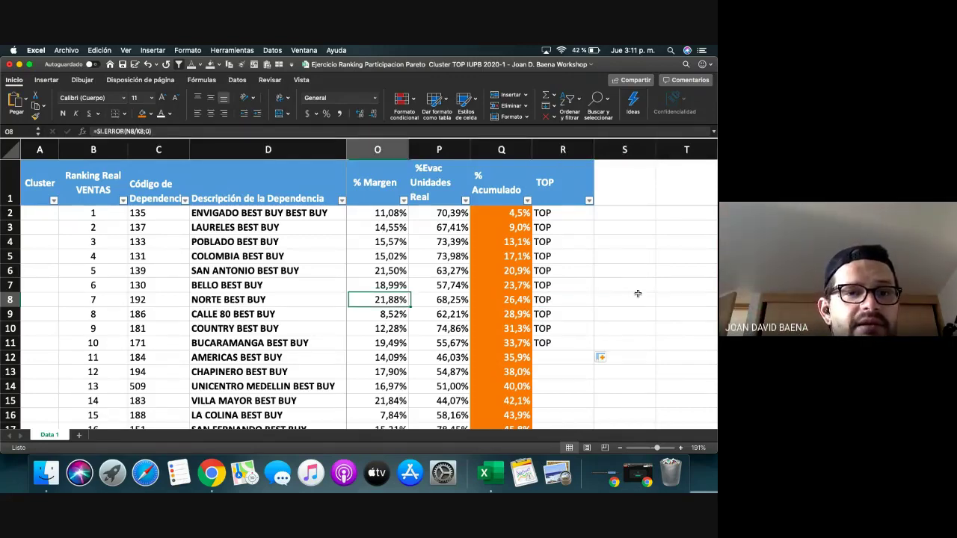
pyautogui.press('Left')
pyautogui.press('Left')
pyautogui.press('Left')
pyautogui.press('Left')
pyautogui.press('Left')
pyautogui.press('Left')
pyautogui.press('Left')
pyautogui.press('Left')
pyautogui.press('Left')
pyautogui.press('Left')
pyautogui.press('Left')
pyautogui.press('Left')
pyautogui.press('Left')
pyautogui.press('Left')
pyautogui.press('Up')
pyautogui.press('Up')
pyautogui.press('Up')
pyautogui.press('Up')
pyautogui.press('Up')
pyautogui.press('Up')
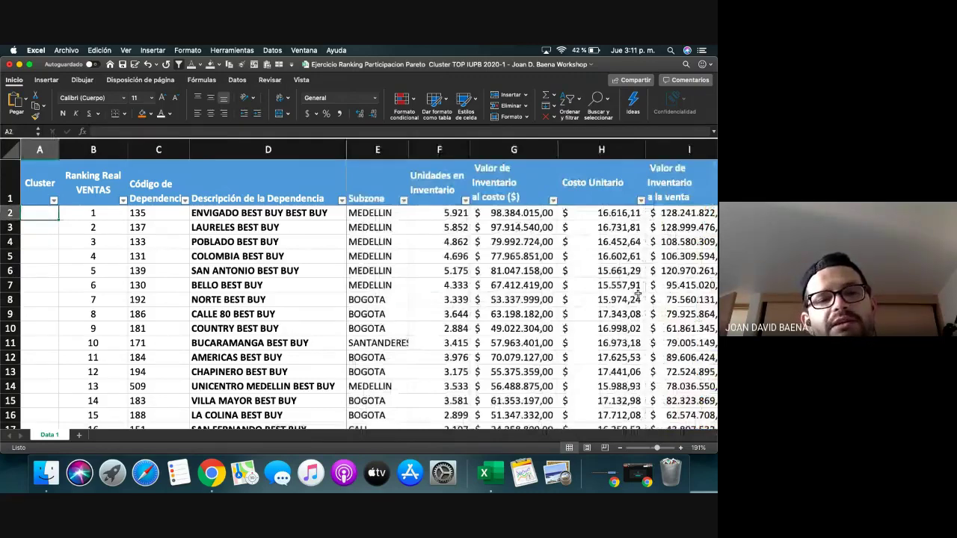
# Review the first-ranked store's row 2 from its Cluster cell across to the end of the TOP column
pyautogui.press('Right')
pyautogui.press('Right')
pyautogui.press('Right')
pyautogui.press('Right')
pyautogui.press('Right')
pyautogui.press('Right')
pyautogui.press('Right')
pyautogui.press('Right')
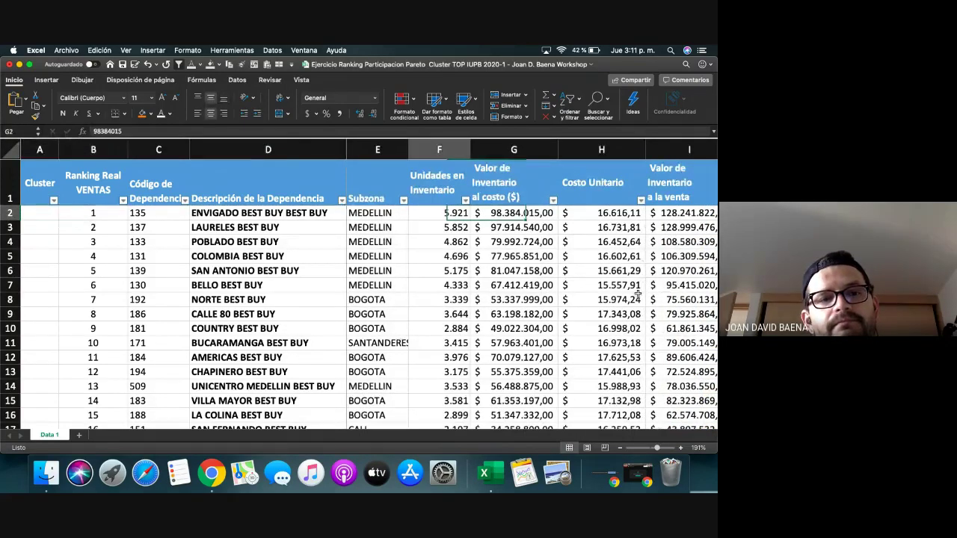
pyautogui.press('Right')
pyautogui.press('Right')
pyautogui.press('Right')
pyautogui.press('Right')
pyautogui.press('Right')
pyautogui.press('Right')
pyautogui.press('Right')
pyautogui.press('Right')
pyautogui.press('Right')
pyautogui.press('Right')
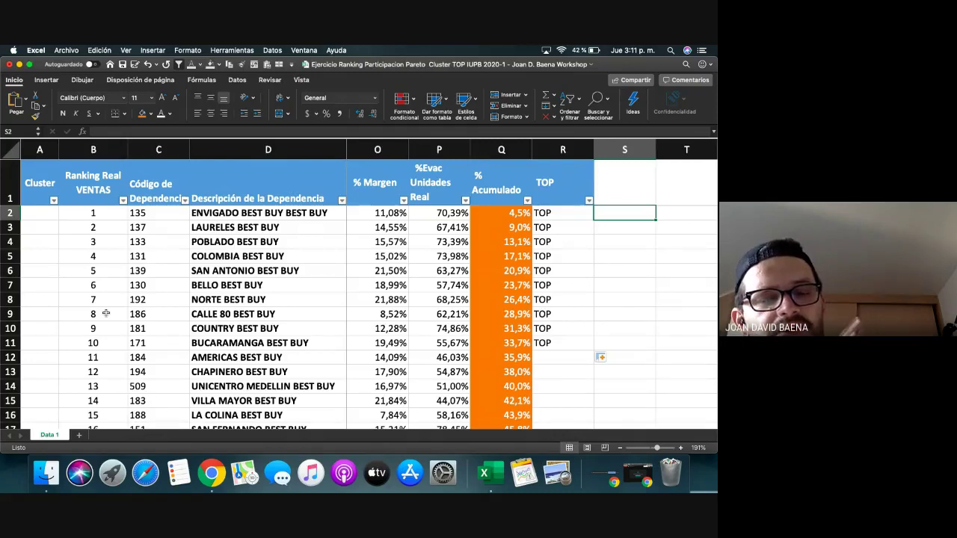
# Assign cluster 1 to the stores ranked 1 to 5 in cells A2 to A6
pyautogui.click(35, 214)
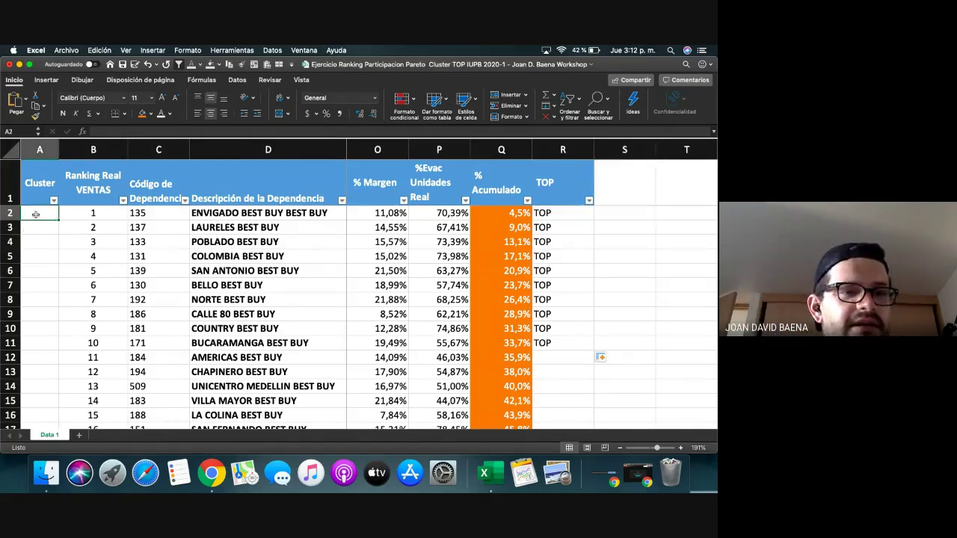
pyautogui.write('1')
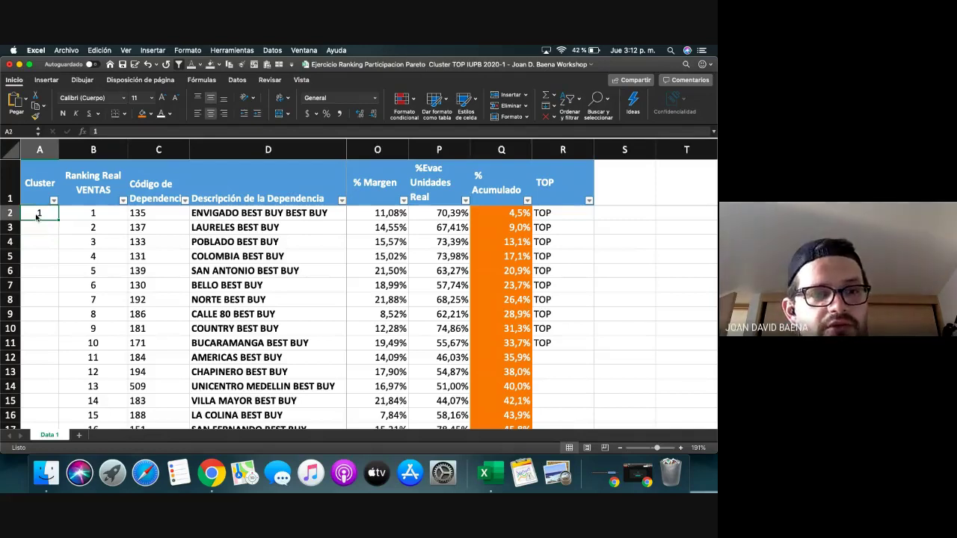
pyautogui.press('super+c')
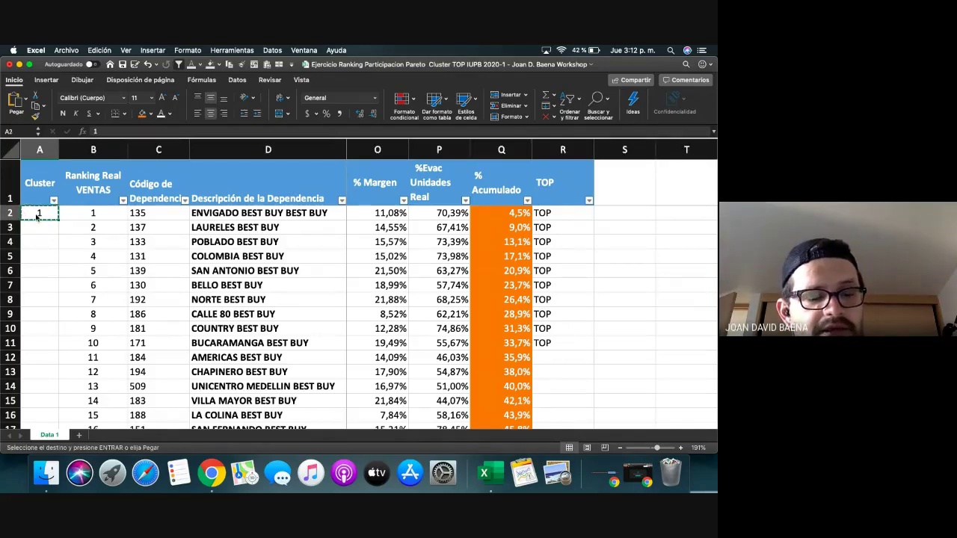
pyautogui.hotkey('shift', 'Down')
pyautogui.hotkey('shift', 'Down')
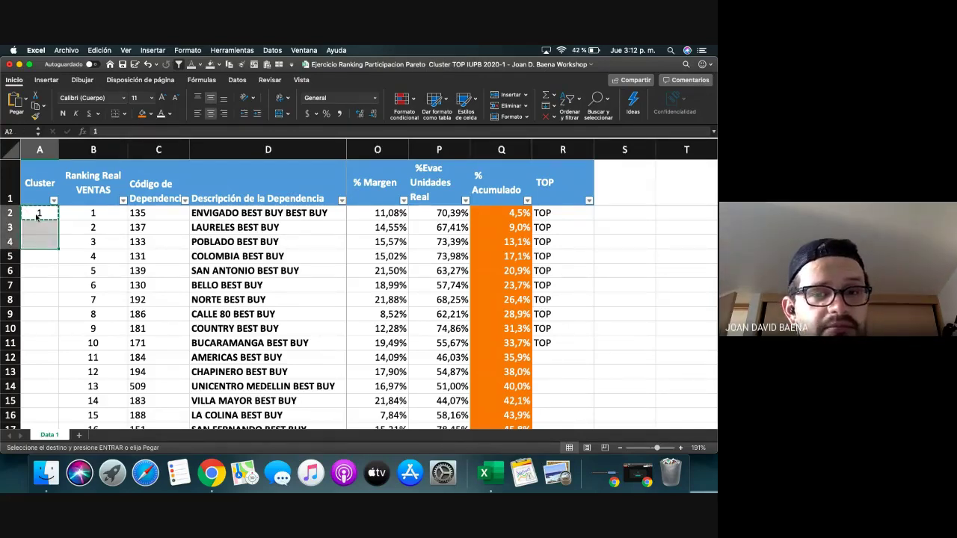
pyautogui.hotkey('shift', 'Down')
pyautogui.hotkey('shift', 'Down')
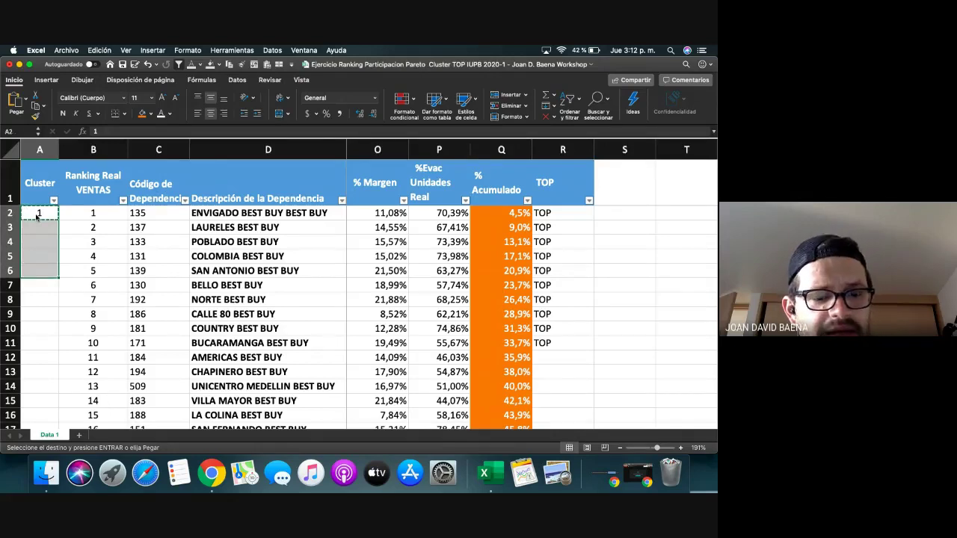
pyautogui.press('super+v')
# Assign cluster 2 to the stores ranked 6 to 13 in cells A7 to A14
pyautogui.press('Down')
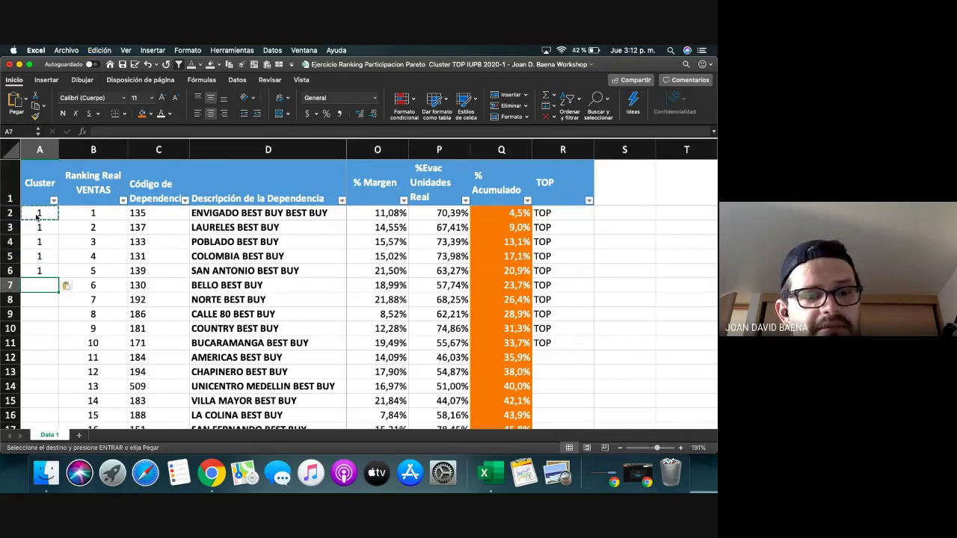
pyautogui.write('2')
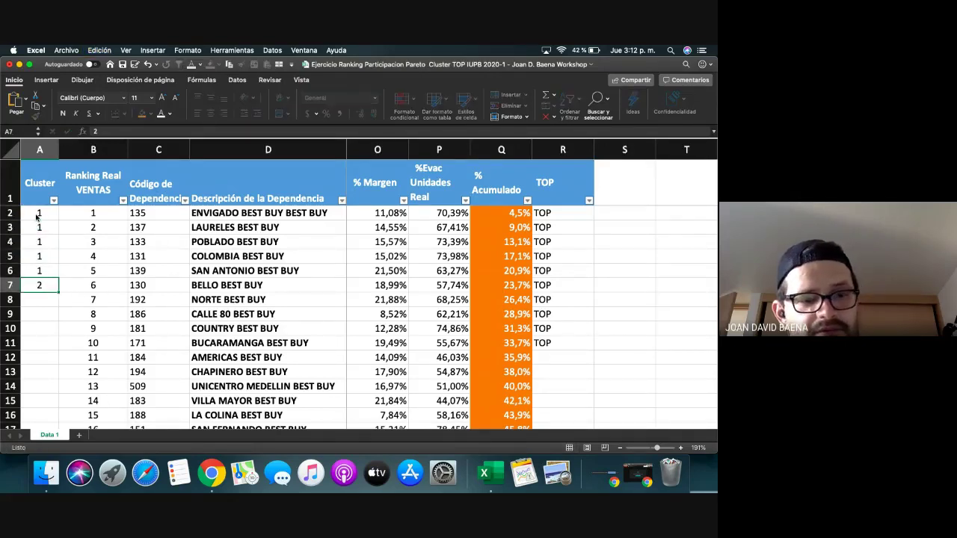
pyautogui.press('super+c')
pyautogui.hotkey('shift', 'Down')
pyautogui.hotkey('shift', 'Down')
pyautogui.hotkey('shift', 'Down')
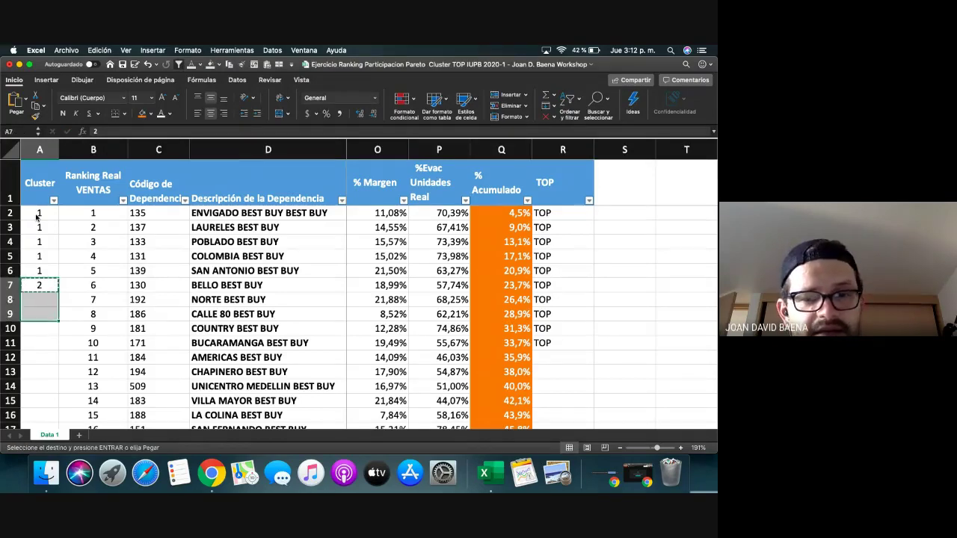
pyautogui.hotkey('shift', 'Down')
pyautogui.hotkey('shift', 'Down')
pyautogui.hotkey('shift', 'Down')
pyautogui.hotkey('shift', 'Down')
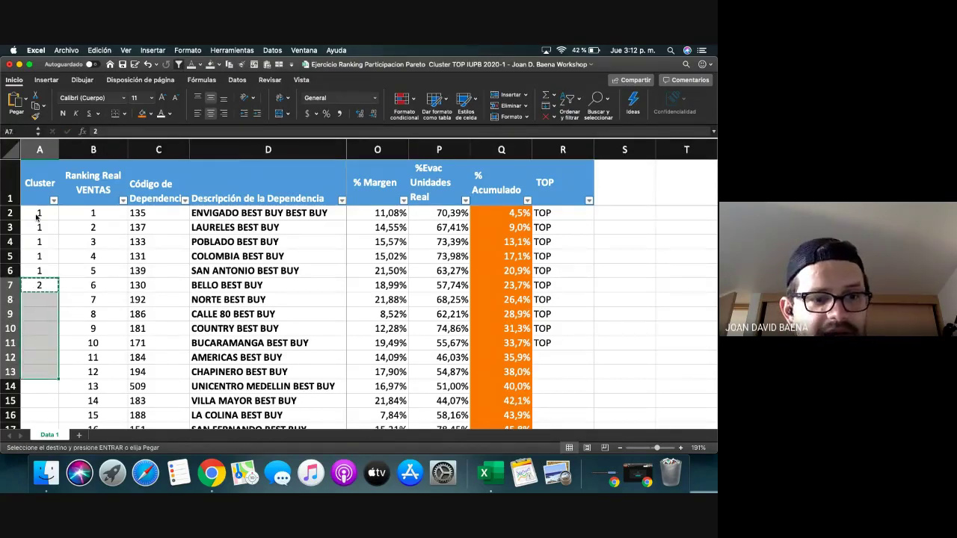
pyautogui.press('super+v')
# Enter cluster 3 in A15 for the store ranked 14 and copy that cell
pyautogui.press('Down')
pyautogui.press('Down')
pyautogui.press('Down')
pyautogui.press('Down')
pyautogui.press('Down')
pyautogui.press('Down')
pyautogui.press('Down')
pyautogui.press('Down')
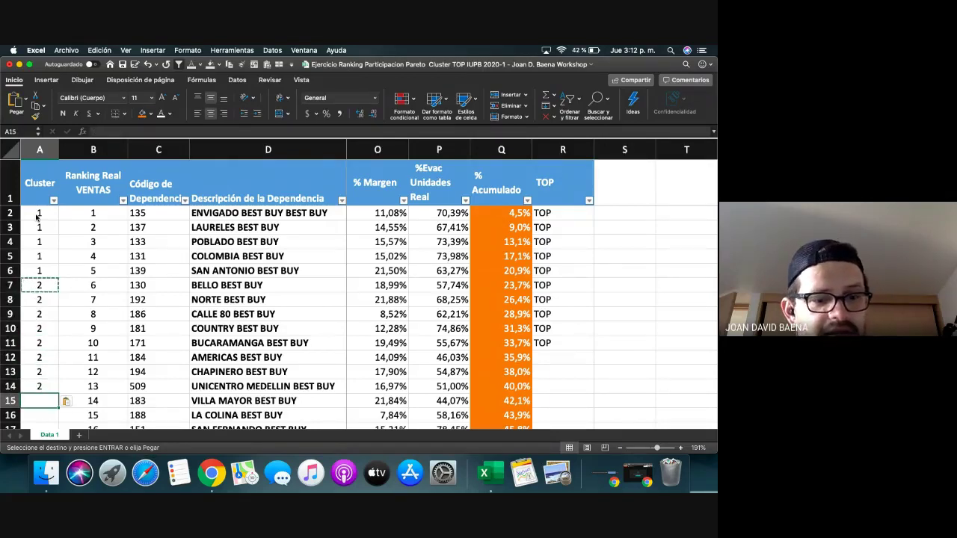
pyautogui.write('3')
pyautogui.press('super+c')
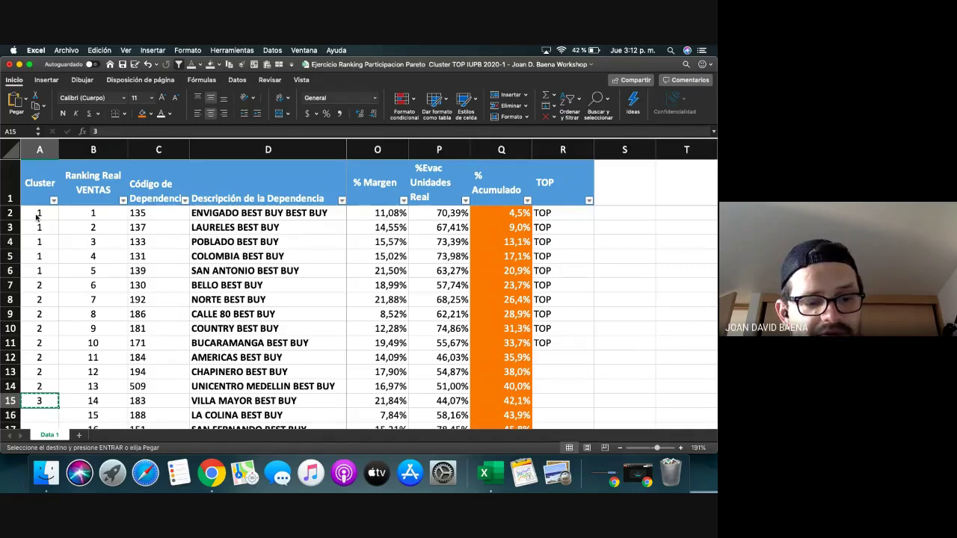
# Review row 14 across its columns to the cumulative percentage and TOP column before extending cluster 3
pyautogui.hotkey('shift', 'Down')
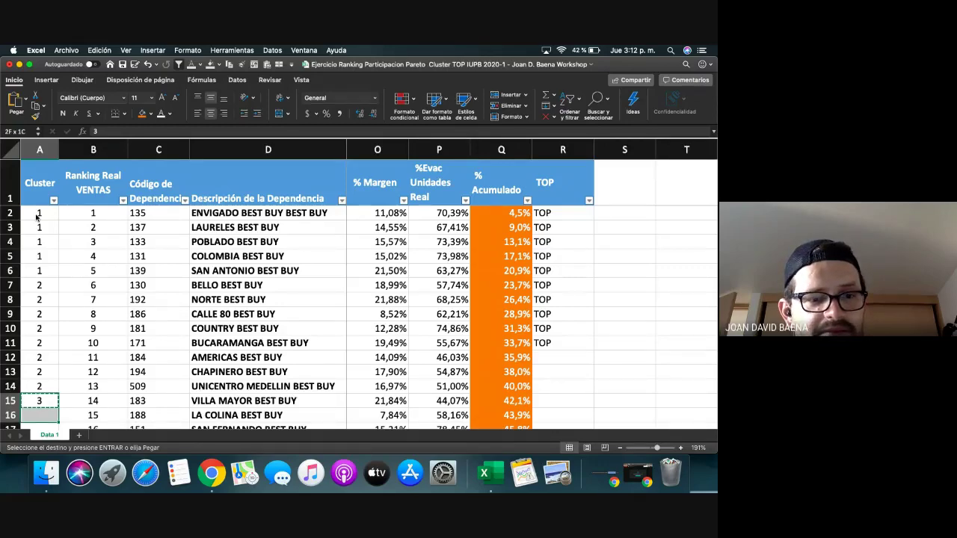
pyautogui.hotkey('shift', 'Down')
pyautogui.hotkey('shift', 'Down')
pyautogui.hotkey('shift', 'Down')
pyautogui.press('Up')
pyautogui.press('Right')
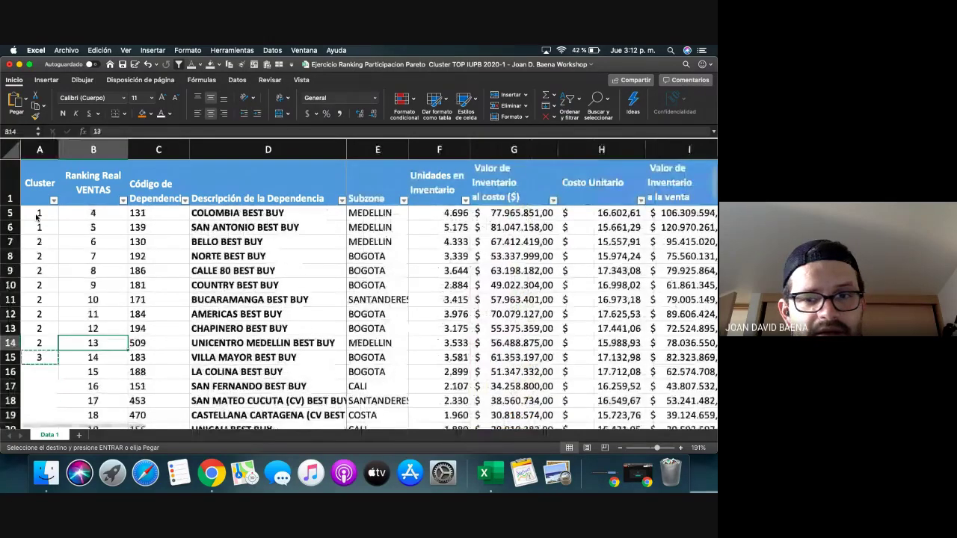
pyautogui.press('Right')
pyautogui.press('Right')
pyautogui.press('Right')
pyautogui.press('Right')
pyautogui.press('Right')
pyautogui.press('Right')
pyautogui.press('Right')
pyautogui.press('Right')
pyautogui.press('Right')
pyautogui.press('Right')
pyautogui.press('Right')
pyautogui.press('Right')
pyautogui.press('Right')
pyautogui.press('Right')
pyautogui.press('Right')
pyautogui.press('Right')
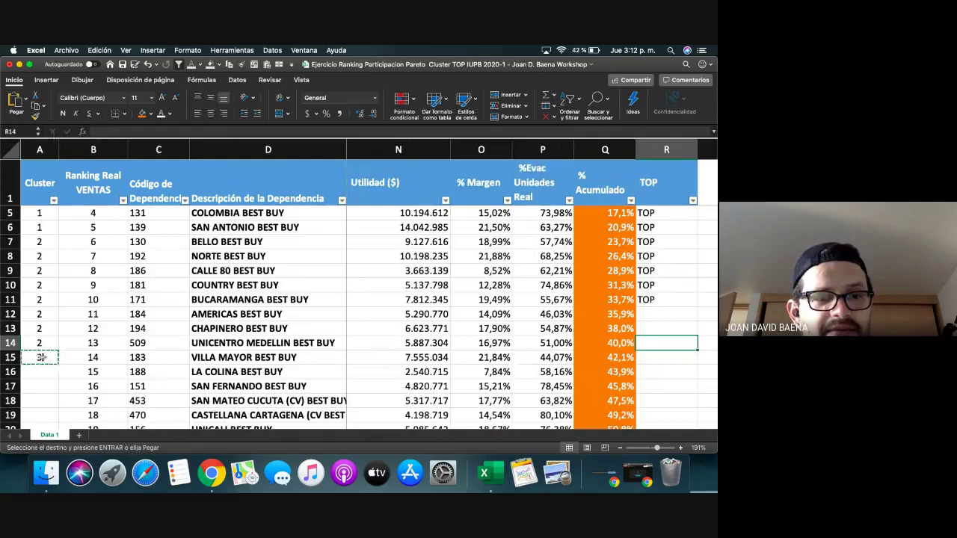
# Paste the copied cluster 3 into A16 to A27 for the stores ranked 15 to 26
pyautogui.scroll(-6, 41, 357)
pyautogui.moveTo(43, 288); pyautogui.dragTo(43, 302)
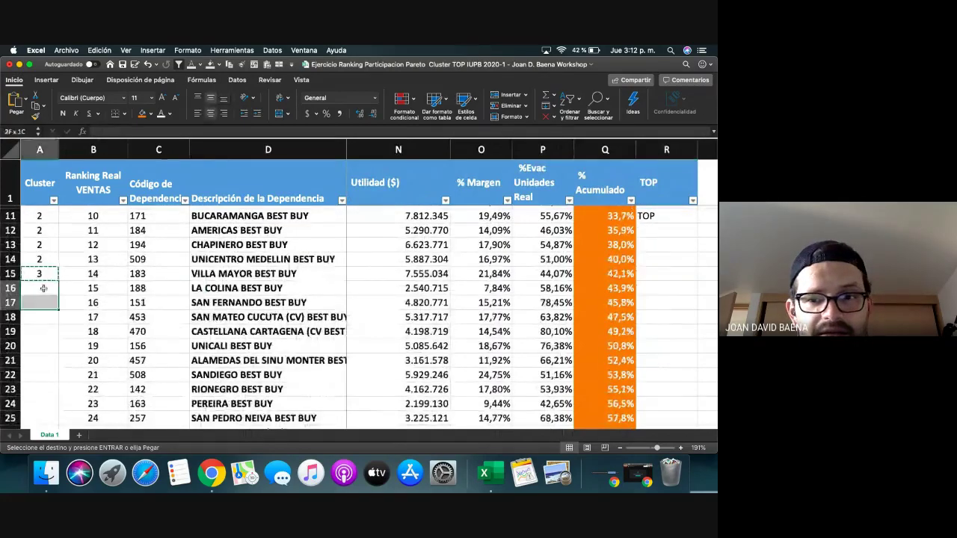
pyautogui.hotkey('shift', 'Down')
pyautogui.hotkey('shift', 'Down')
pyautogui.hotkey('shift', 'Down')
pyautogui.hotkey('shift', 'Down')
pyautogui.hotkey('shift', 'Down')
pyautogui.hotkey('shift', 'Down')
pyautogui.hotkey('shift', 'Down')
pyautogui.hotkey('shift', 'Down')
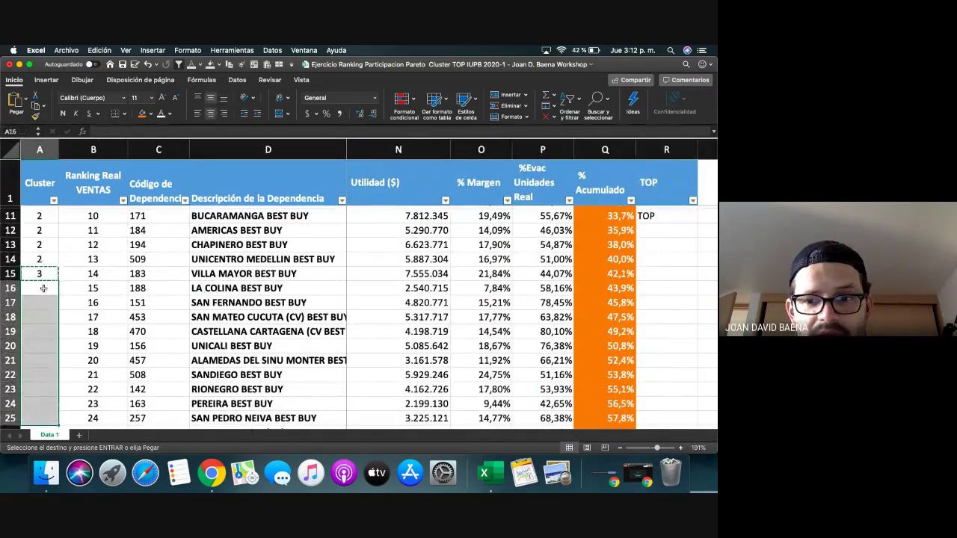
pyautogui.hotkey('shift', 'Down')
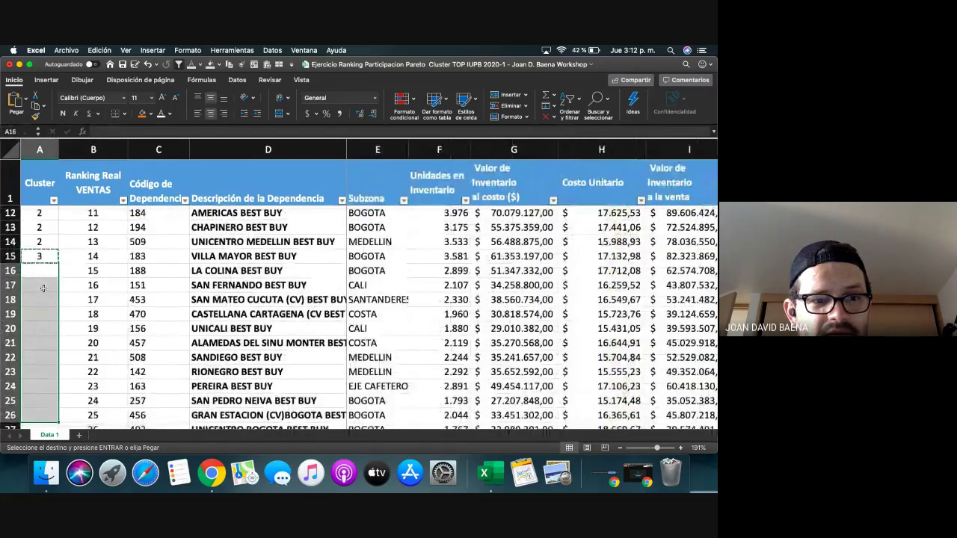
pyautogui.hotkey('shift', 'Down')
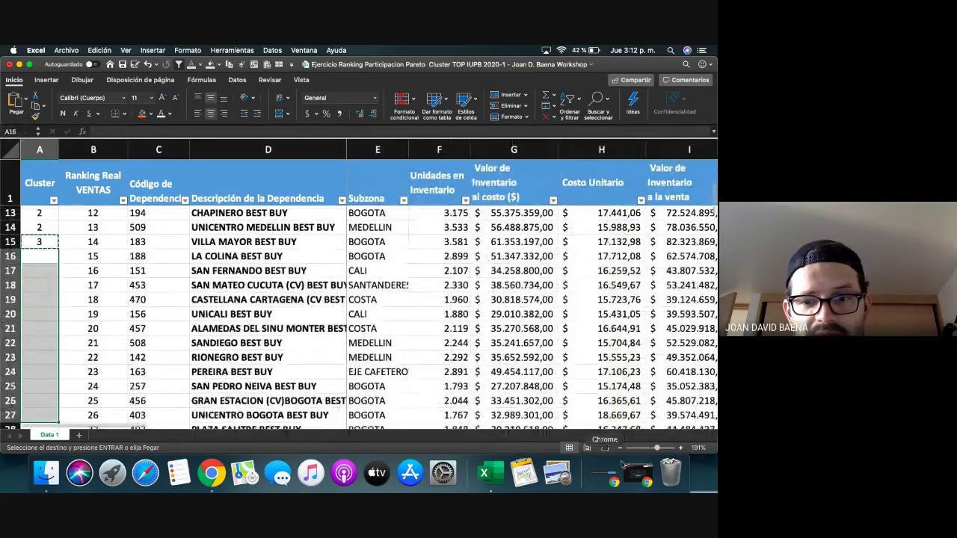
pyautogui.hscroll(10, 486, 366)
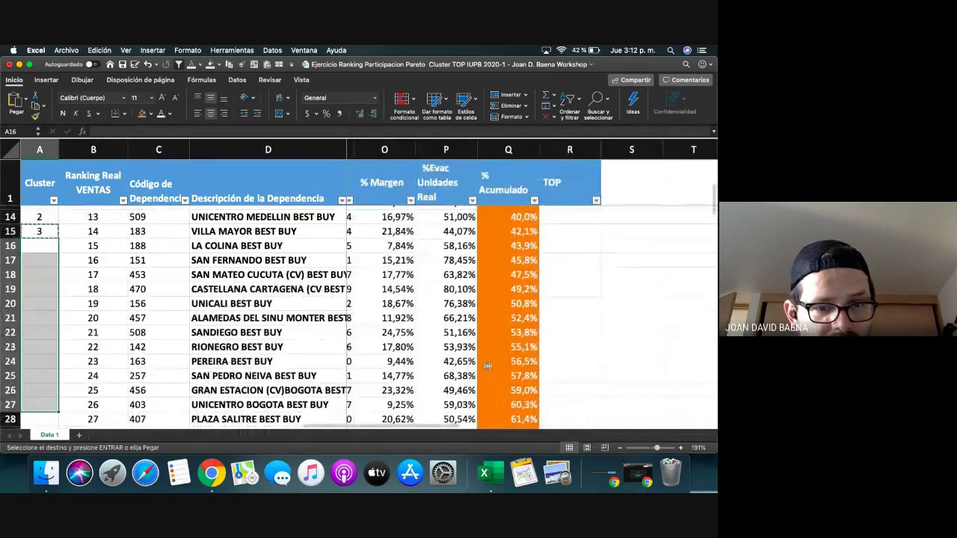
pyautogui.press('super+v')
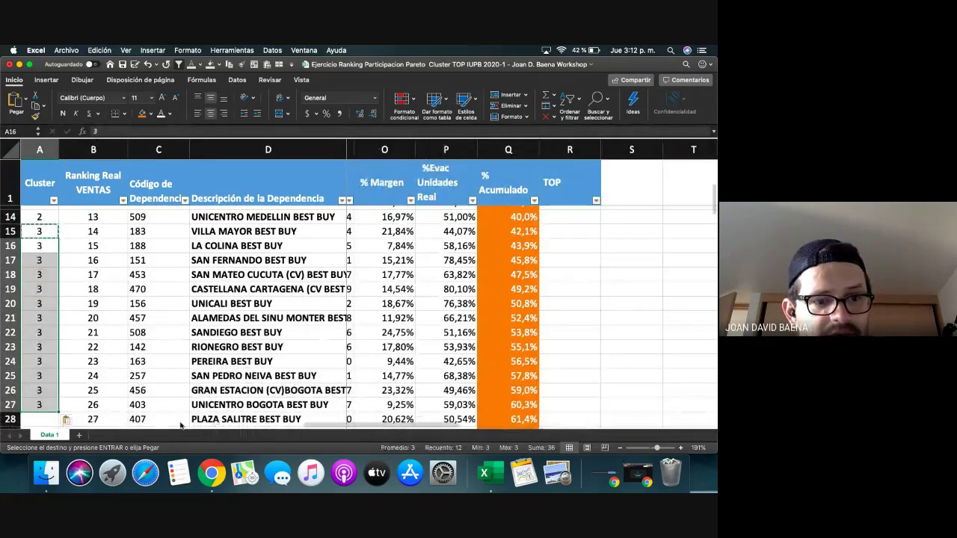
# Enter cluster 4 in A28 for the store ranked 27, copy it and extend the selection down to A34
pyautogui.scroll(-2, 60, 385)
pyautogui.scroll(-2, 60, 384)
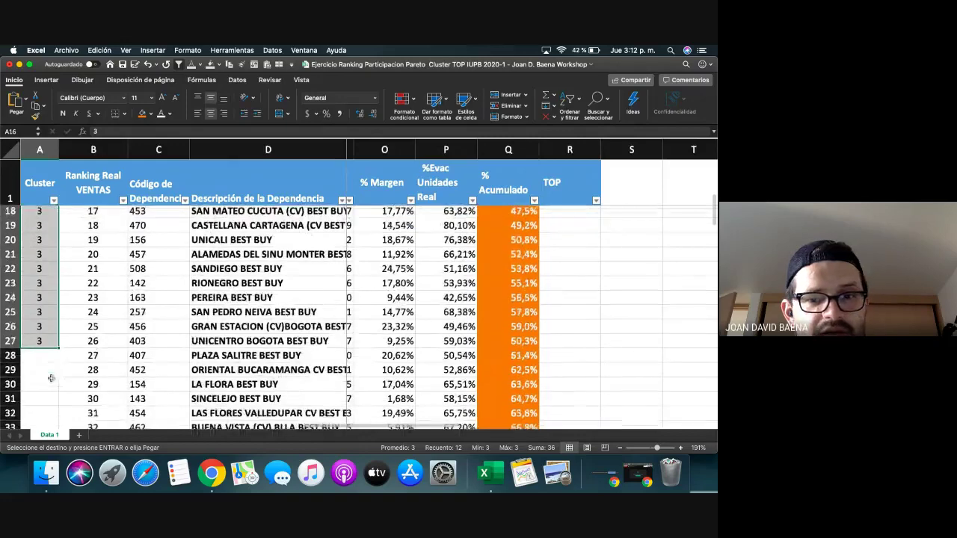
pyautogui.click(38, 356)
pyautogui.write('4')
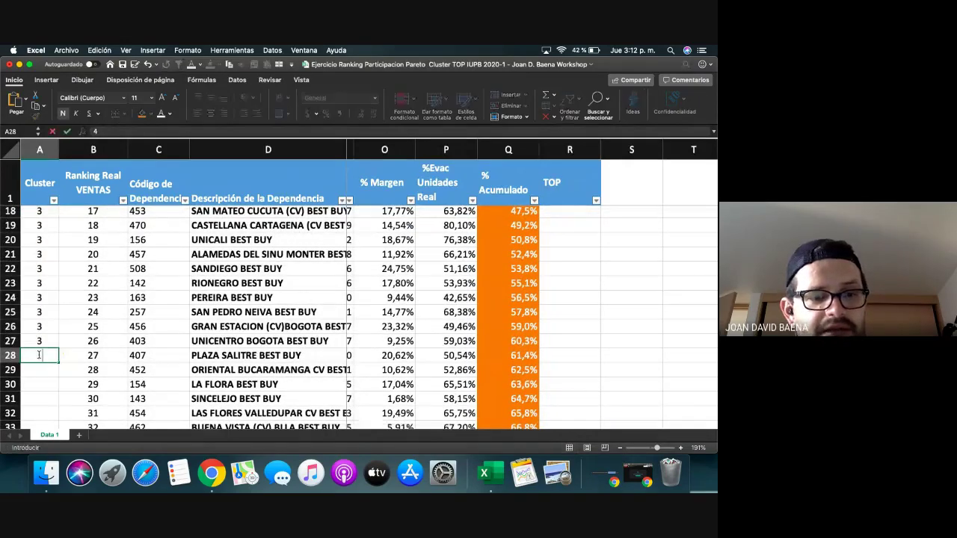
pyautogui.press('Return')
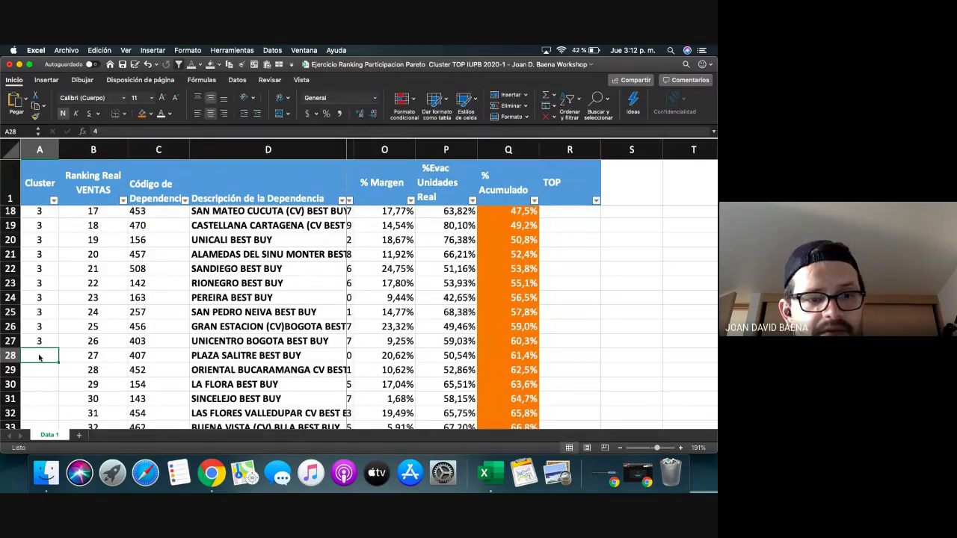
pyautogui.press('super+c')
pyautogui.hotkey('shift', 'Down')
pyautogui.hotkey('shift', 'Down')
pyautogui.hotkey('shift', 'Down')
pyautogui.hotkey('shift', 'Down')
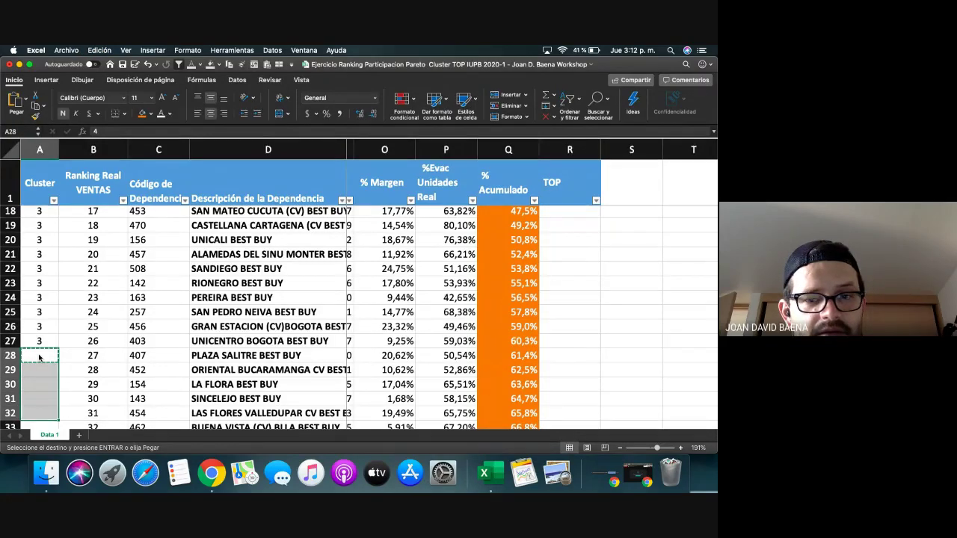
pyautogui.hotkey('shift', 'Down')
pyautogui.hotkey('shift', 'Down')
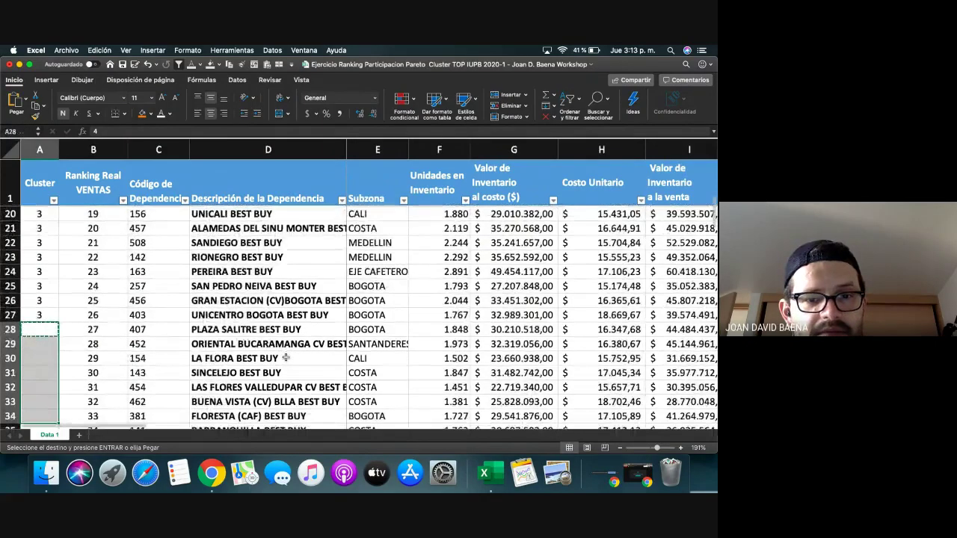
# Enter cluster 4 in A49, the last orange-highlighted row, and copy it up to A28 for the stores ranked 27 to 48
pyautogui.scroll(-1, 285, 358)
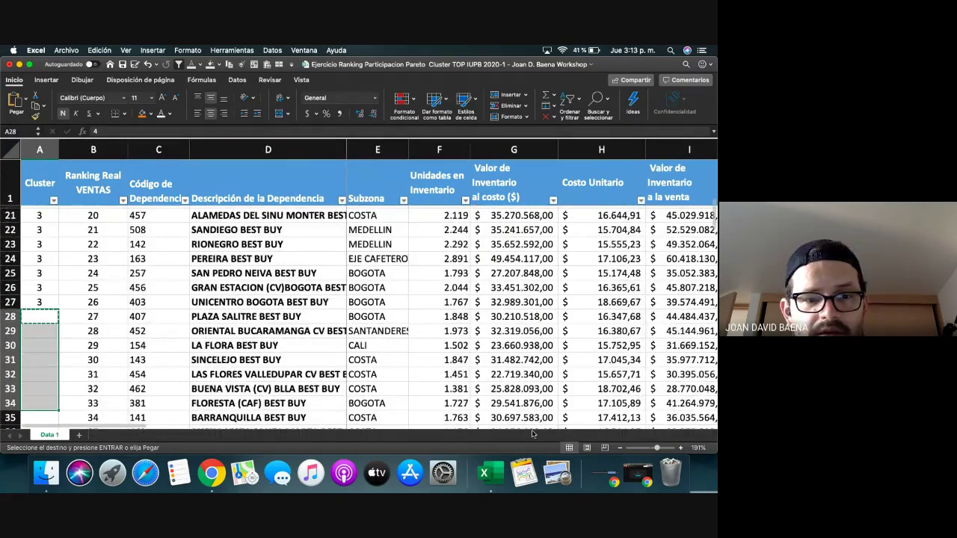
pyautogui.hscroll(2, 430, 398)
pyautogui.hscroll(10, 430, 399)
pyautogui.scroll(-2, 430, 399)
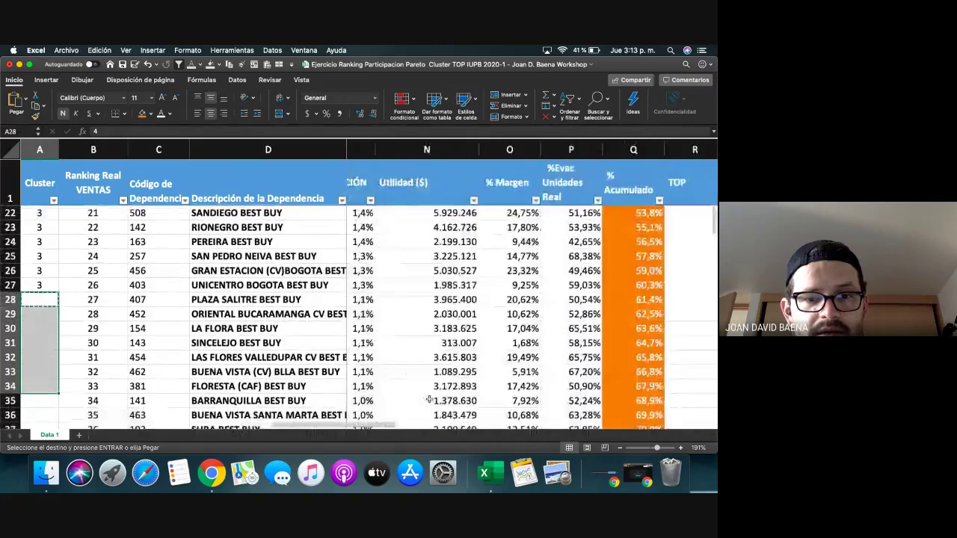
pyautogui.scroll(-9, 430, 398)
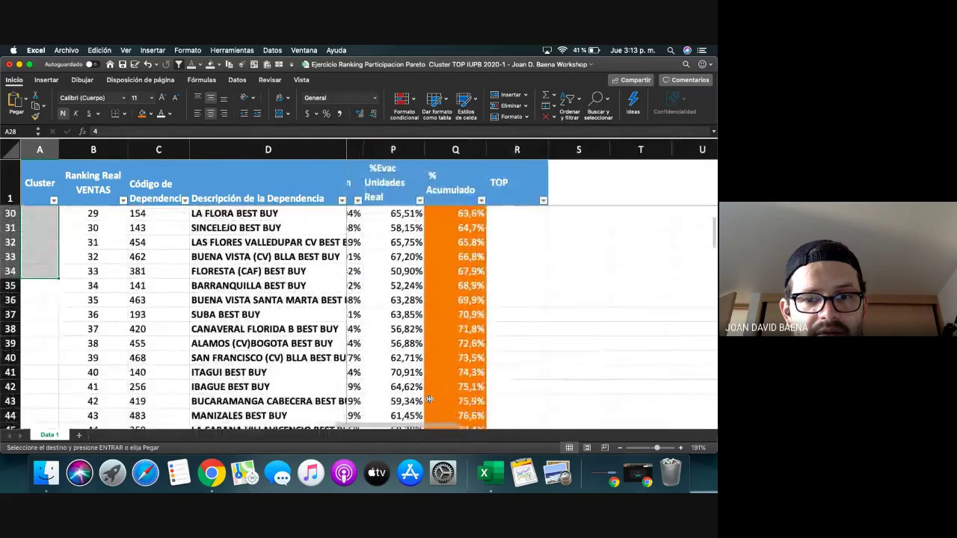
pyautogui.scroll(-6, 430, 398)
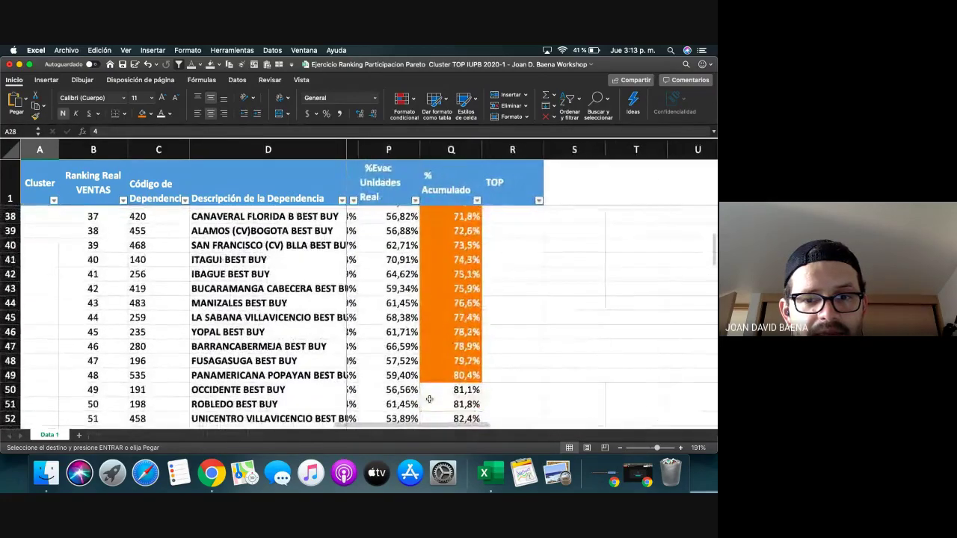
pyautogui.click(48, 377)
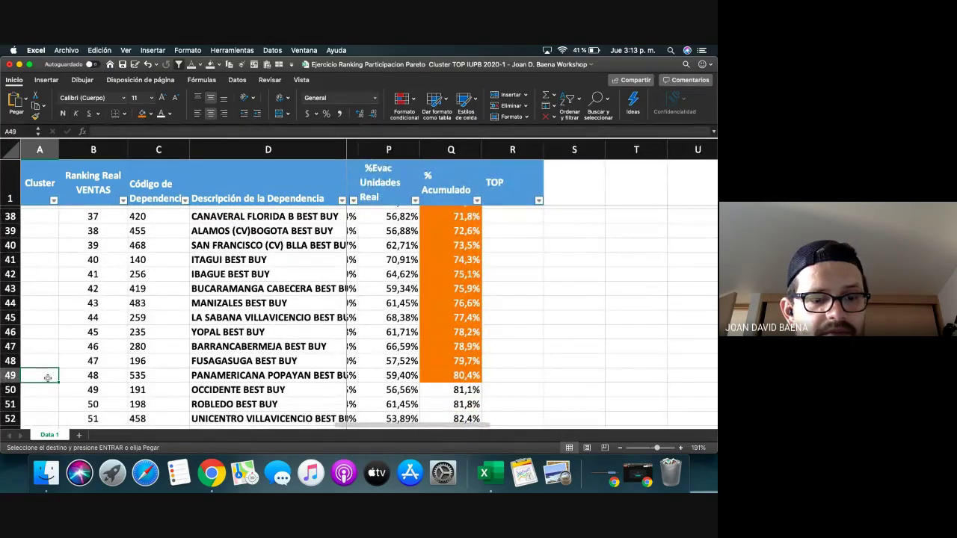
pyautogui.write('4')
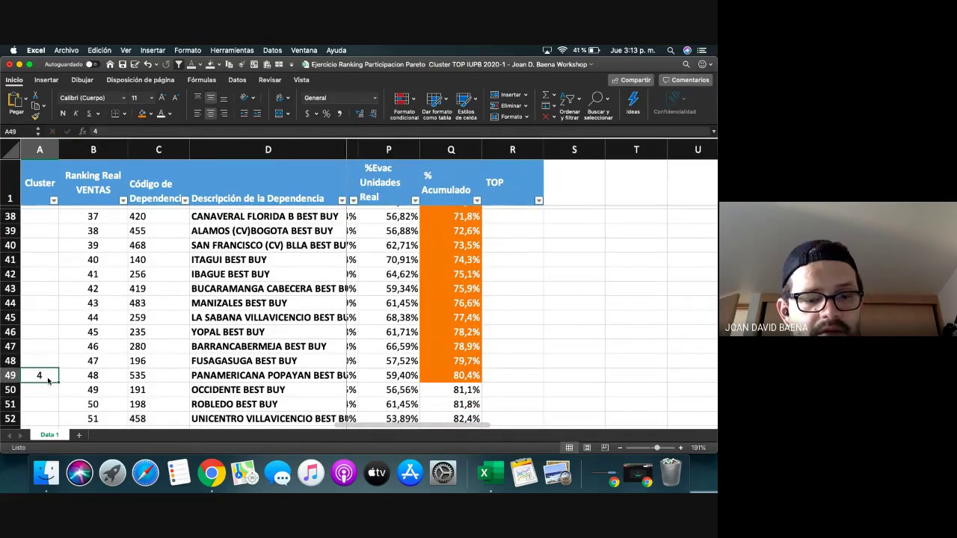
pyautogui.press('super+c')
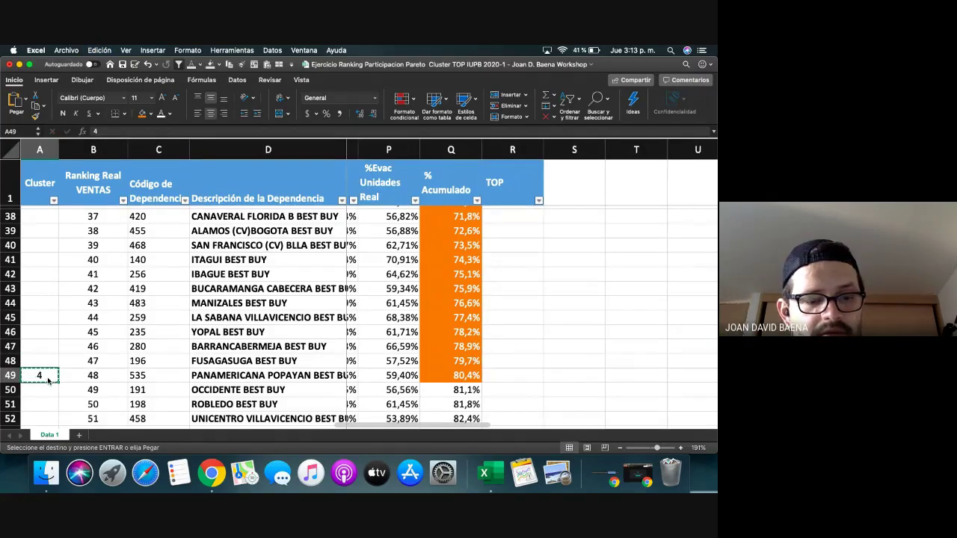
pyautogui.press('super+shift+Up')
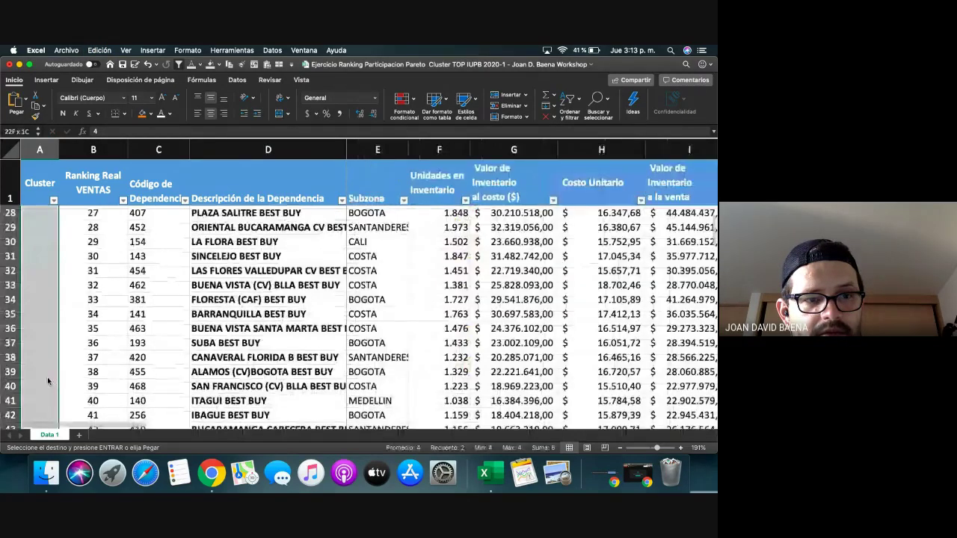
pyautogui.hotkey('shift', 'Up')
pyautogui.hotkey('shift', 'Up')
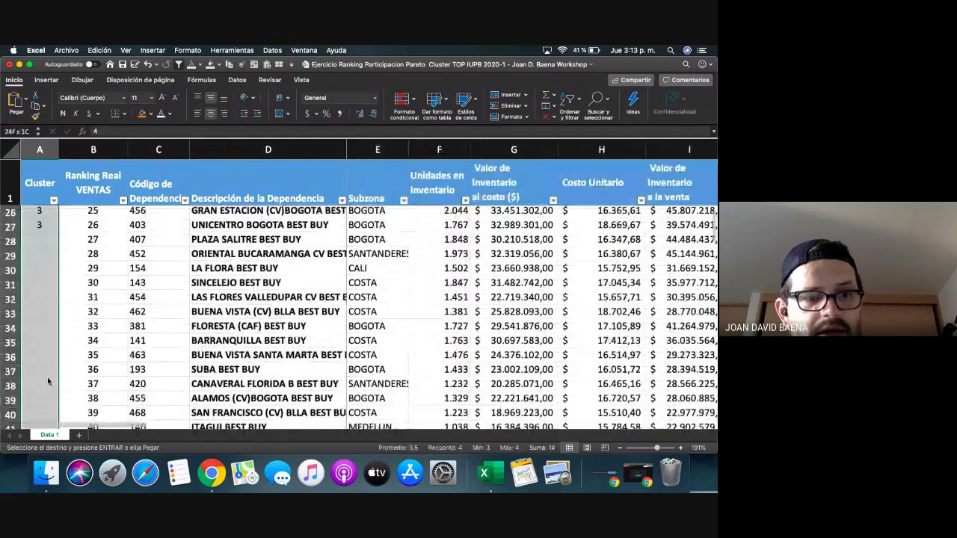
pyautogui.press('super+v')
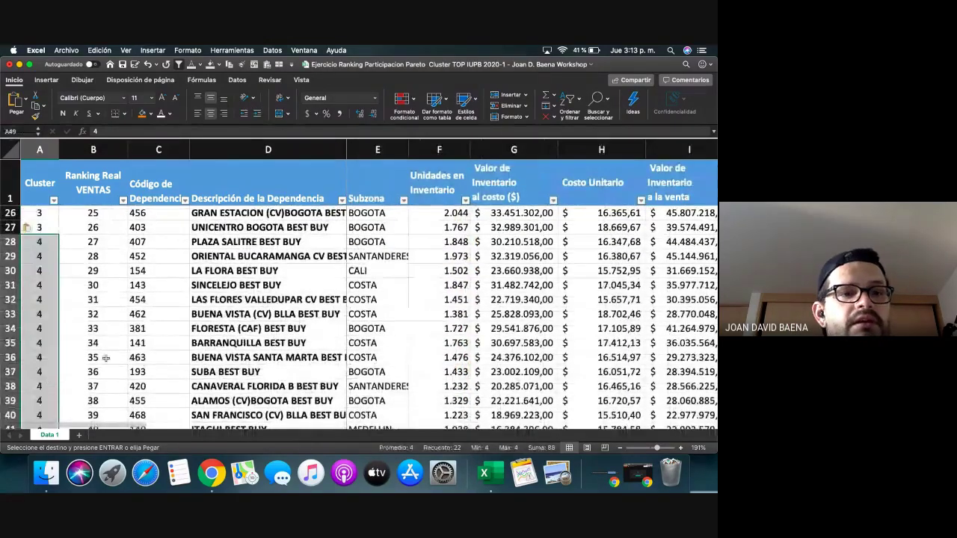
# Enter cluster 5 in A50 for the store ranked 49 and copy that cell
pyautogui.click(45, 339)
pyautogui.press('Down')
pyautogui.press('Up')
pyautogui.press('super+Down')
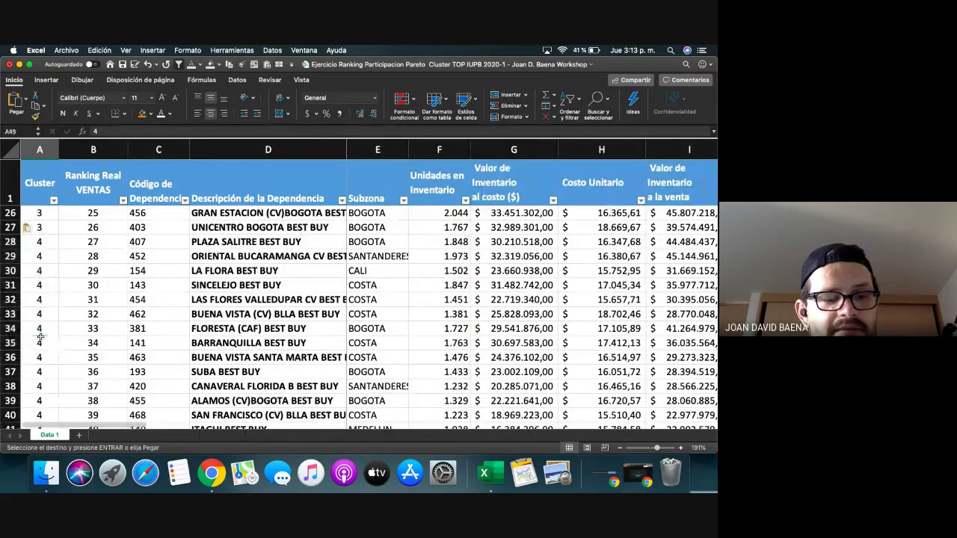
pyautogui.press('Down')
pyautogui.press('Down')
pyautogui.click(47, 385)
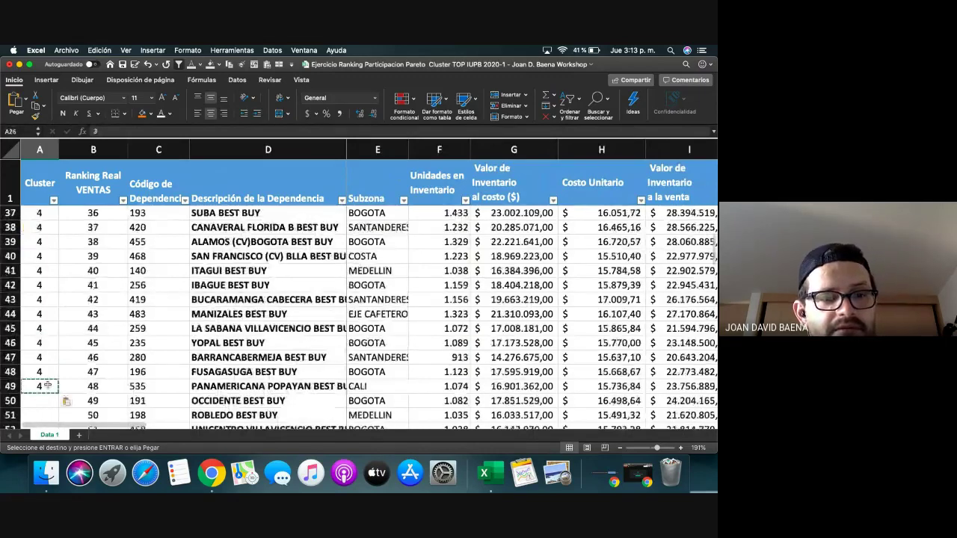
pyautogui.scroll(-2, 46, 385)
pyautogui.click(39, 367)
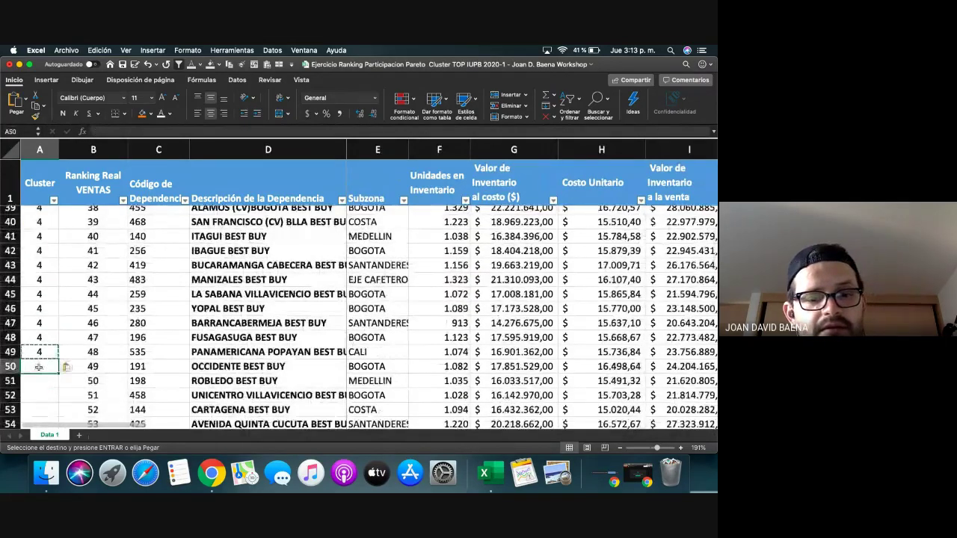
pyautogui.write('5')
pyautogui.press('Return')
pyautogui.click(39, 367)
pyautogui.press('super+c')
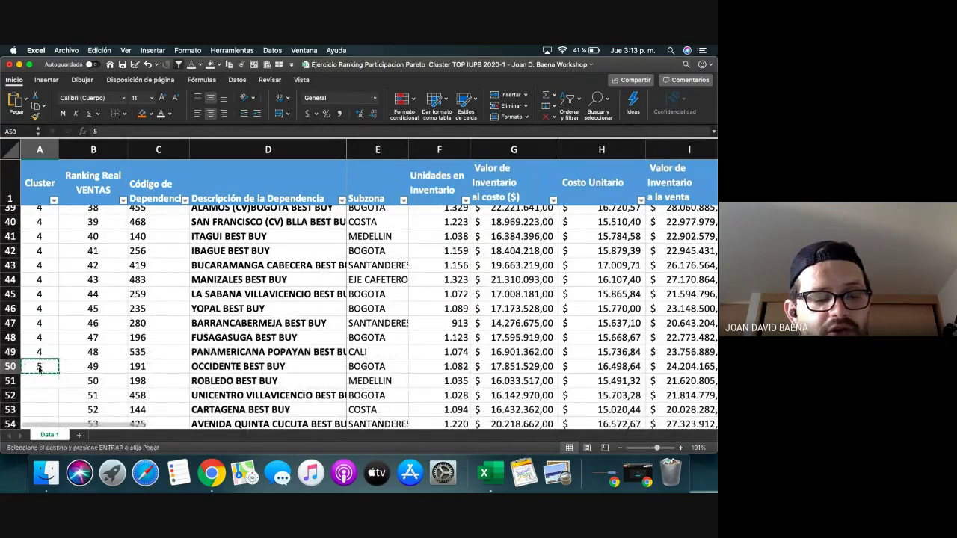
pyautogui.hotkey('shift', 'Down')
pyautogui.hotkey('shift', 'Down')
pyautogui.hotkey('shift', 'Down')
pyautogui.hotkey('shift', 'Down')
pyautogui.hotkey('shift', 'Down')
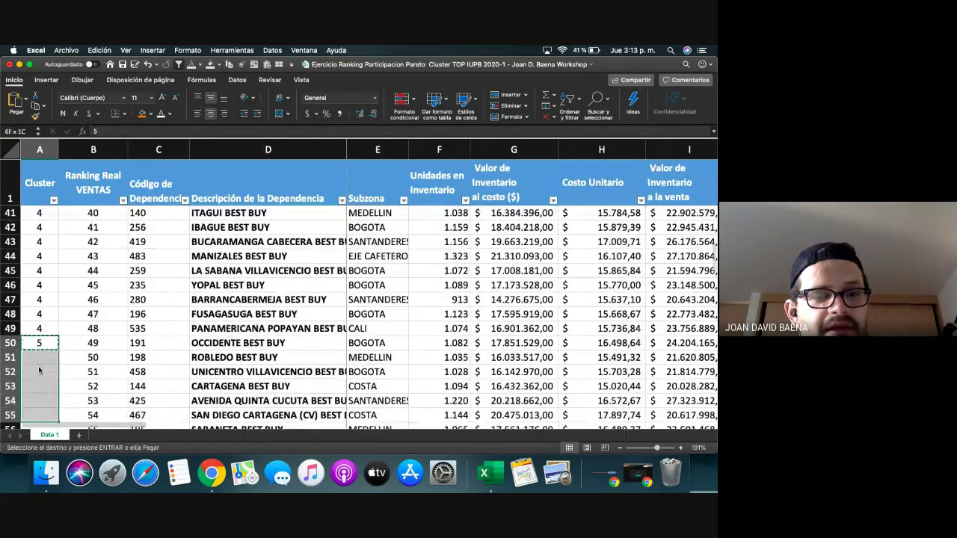
pyautogui.hotkey('shift', 'Down')
pyautogui.hotkey('shift', 'Down')
pyautogui.hotkey('shift', 'Down')
pyautogui.hotkey('shift', 'Down')
pyautogui.hotkey('shift', 'Down')
pyautogui.hotkey('shift', 'Down')
pyautogui.hotkey('shift', 'Down')
pyautogui.hotkey('shift', 'Down')
pyautogui.hotkey('shift', 'Down')
pyautogui.hotkey('shift', 'Down')
pyautogui.hotkey('shift', 'Down')
pyautogui.hotkey('shift', 'Down')
pyautogui.hotkey('shift', 'Down')
pyautogui.hotkey('shift', 'Down')
pyautogui.hotkey('shift', 'Down')
pyautogui.hotkey('shift', 'Down')
pyautogui.hotkey('shift', 'Down')
pyautogui.hotkey('shift', 'Down')
pyautogui.hotkey('shift', 'Down')
pyautogui.hotkey('shift', 'Down')
pyautogui.hotkey('shift', 'Down')
pyautogui.hotkey('shift', 'Down')
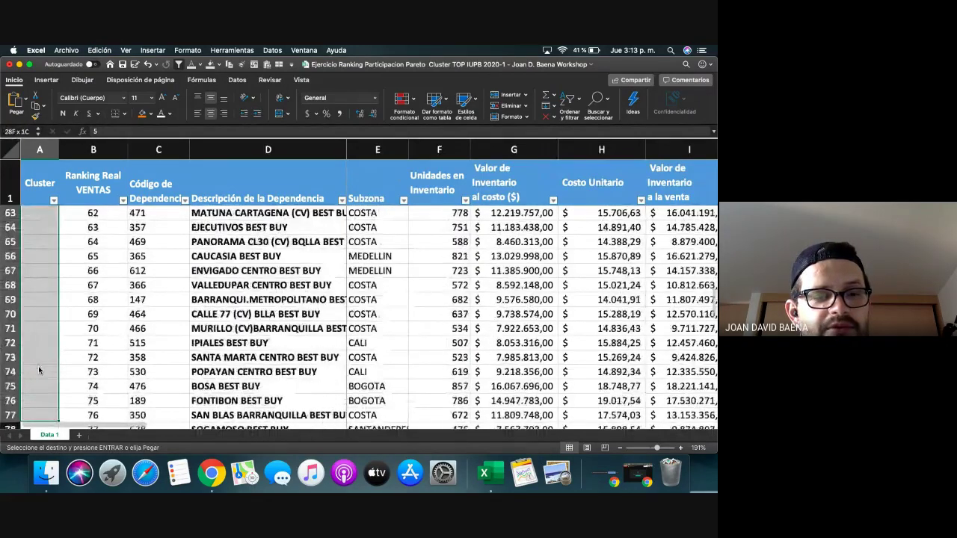
pyautogui.hotkey('shift', 'Down')
pyautogui.hotkey('shift', 'Down')
pyautogui.hotkey('shift', 'Down')
pyautogui.hotkey('shift', 'Down')
pyautogui.hotkey('shift', 'Down')
pyautogui.hotkey('shift', 'Down')
pyautogui.hotkey('shift', 'Down')
pyautogui.hotkey('shift', 'Down')
pyautogui.hotkey('shift', 'Down')
pyautogui.hotkey('shift', 'Down')
pyautogui.hotkey('shift', 'Down')
pyautogui.hotkey('shift', 'Down')
pyautogui.hotkey('shift', 'Down')
pyautogui.hotkey('shift', 'Down')
pyautogui.hotkey('shift', 'Down')
pyautogui.hotkey('shift', 'Down')
pyautogui.hotkey('shift', 'Down')
pyautogui.hotkey('shift', 'Down')
pyautogui.hotkey('shift', 'Down')
pyautogui.hotkey('shift', 'Down')
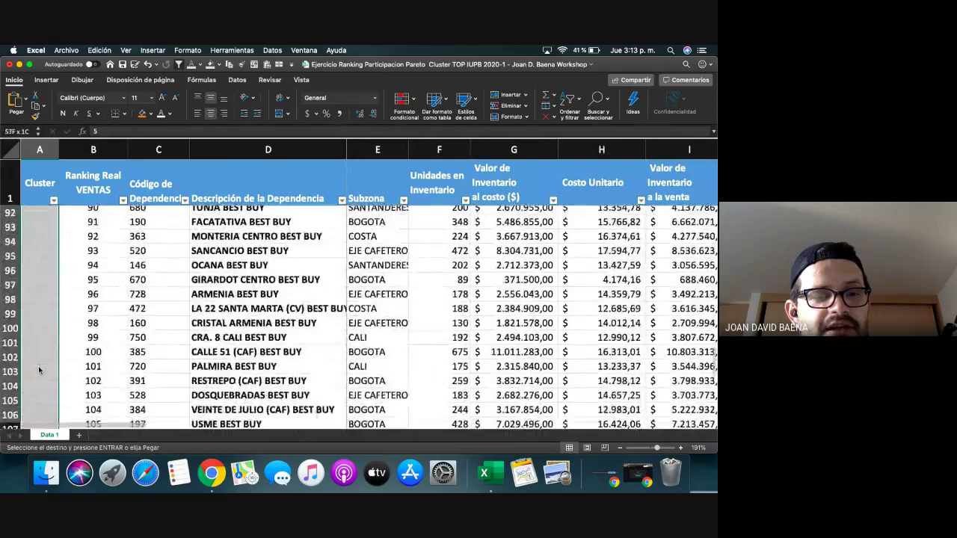
pyautogui.hotkey('shift', 'Up')
pyautogui.hotkey('shift', 'Up')
pyautogui.hotkey('shift', 'Up')
pyautogui.hotkey('shift', 'Up')
pyautogui.hotkey('shift', 'Up')
pyautogui.hotkey('shift', 'Up')
pyautogui.hotkey('shift', 'Up')
pyautogui.hotkey('shift', 'Up')
pyautogui.hotkey('shift', 'Up')
pyautogui.hotkey('shift', 'Up')
pyautogui.hotkey('shift', 'Up')
pyautogui.hotkey('shift', 'Up')
pyautogui.hotkey('shift', 'Up')
pyautogui.hotkey('shift', 'Up')
pyautogui.hotkey('shift', 'Up')
pyautogui.hotkey('shift', 'Up')
pyautogui.hotkey('shift', 'Up')
pyautogui.hotkey('shift', 'Up')
pyautogui.hotkey('shift', 'Up')
pyautogui.hotkey('shift', 'Up')
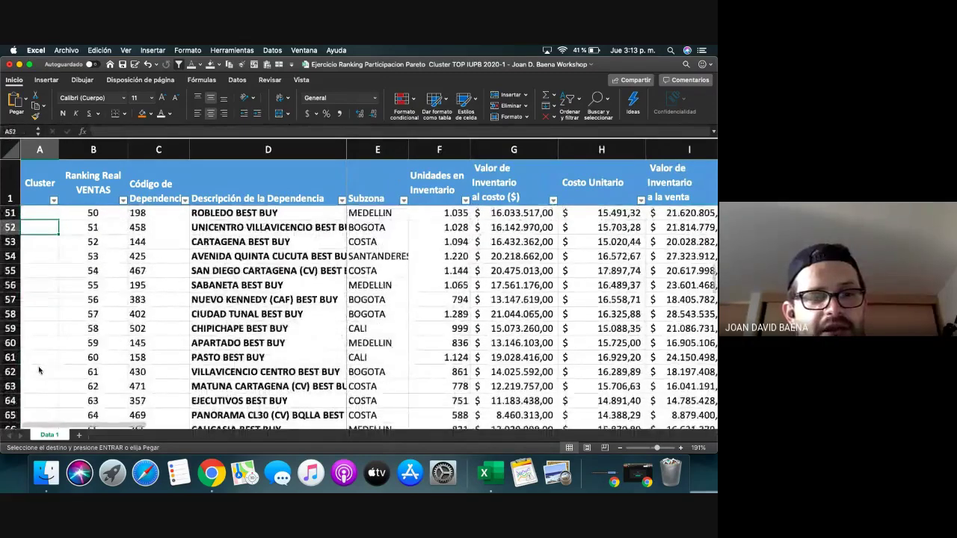
# Enter 1 in A108, the Cluster cell of the last ranked store, as an end marker for the fill range
pyautogui.press('Up')
pyautogui.press('Up')
pyautogui.press('Right')
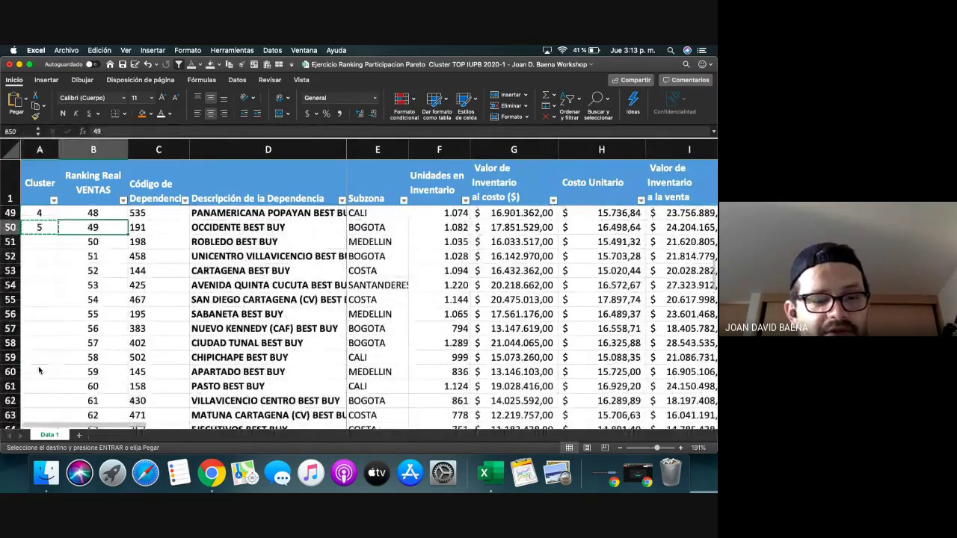
pyautogui.hotkey('ctrl', 'Down')
pyautogui.press('Left')
pyautogui.write('1')
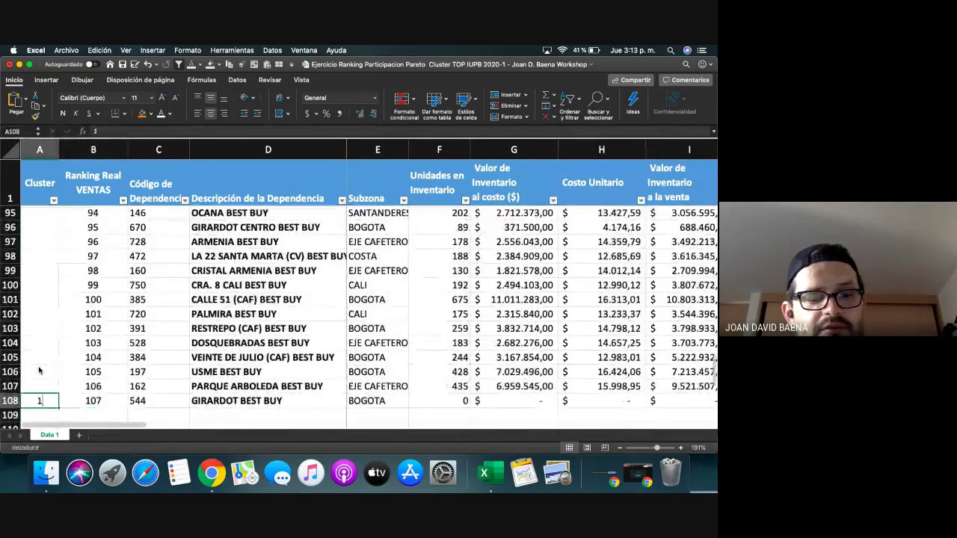
# Copy cluster 5 from A50 and paste it down to A108 for the stores ranked 49 to 107
pyautogui.press('Up')
pyautogui.hotkey('ctrl', 'Up')
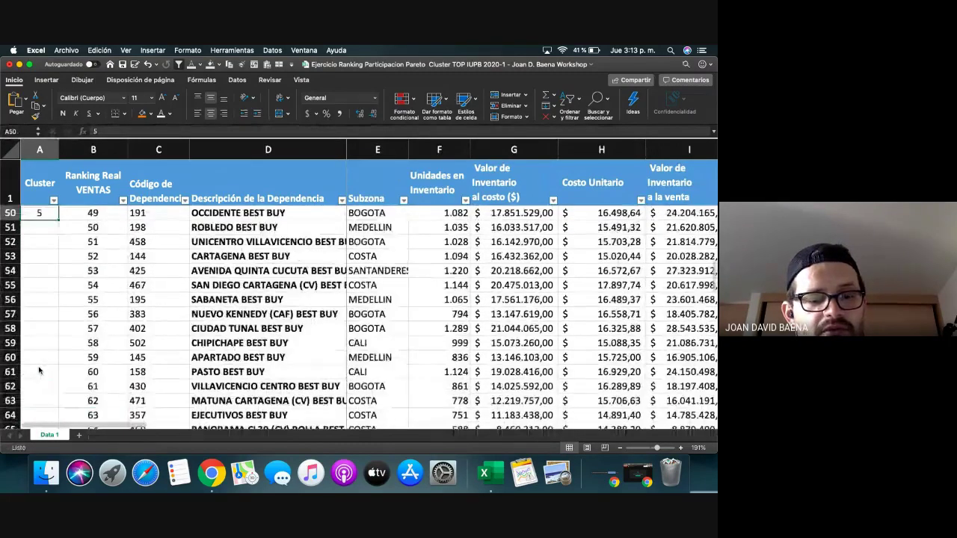
pyautogui.press('super+c')
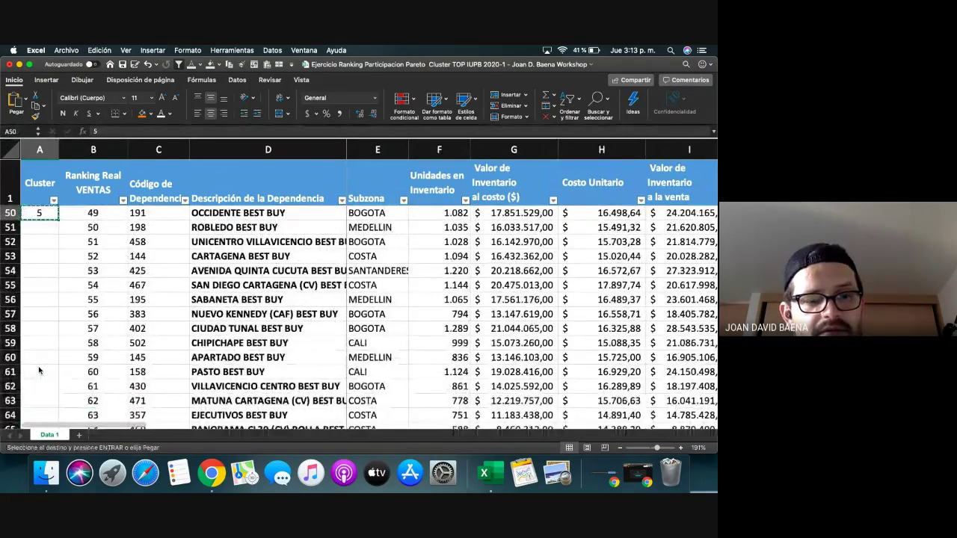
pyautogui.hotkey('ctrl', 'shift', 'Down')
pyautogui.press('super+c')
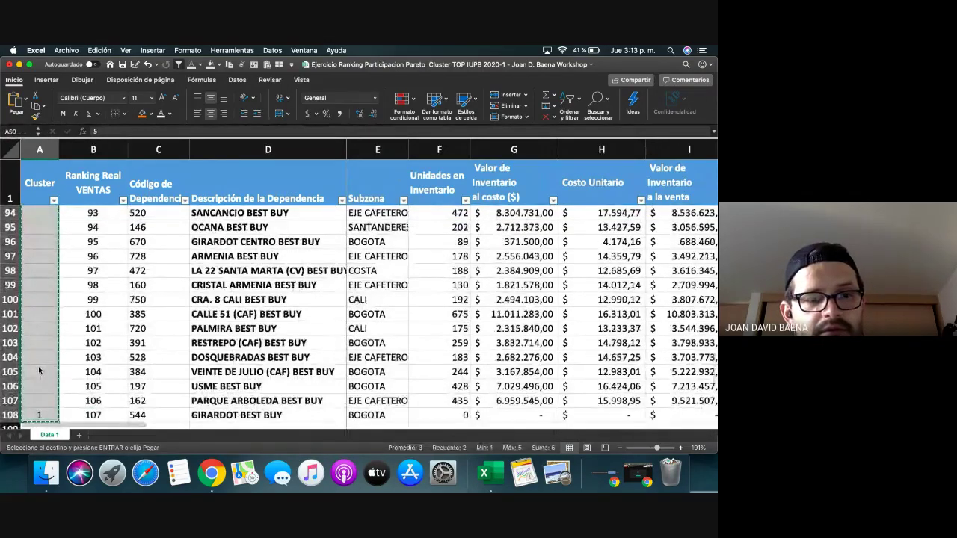
pyautogui.press('Up')
pyautogui.press('Down')
pyautogui.press('super+c')
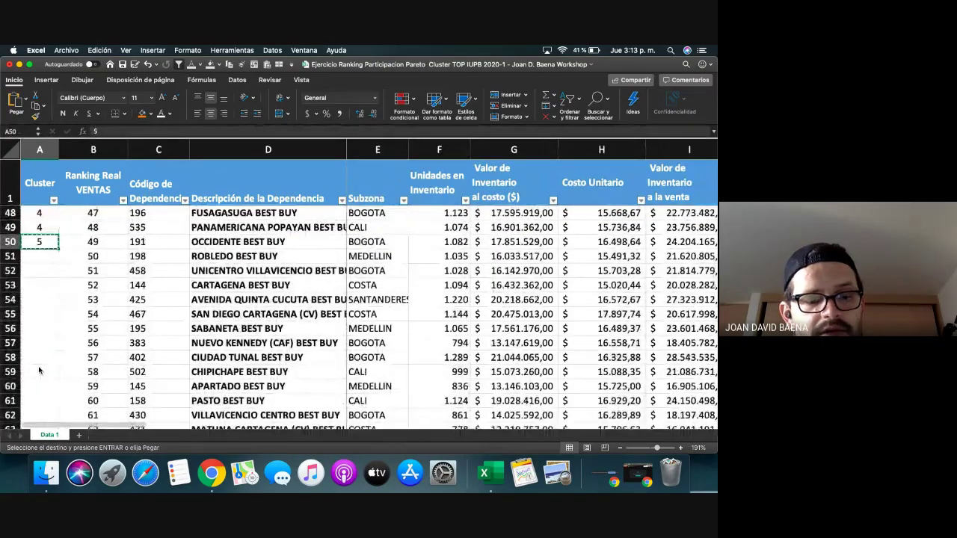
pyautogui.hotkey('ctrl', 'shift', 'Down')
pyautogui.press('super+v')
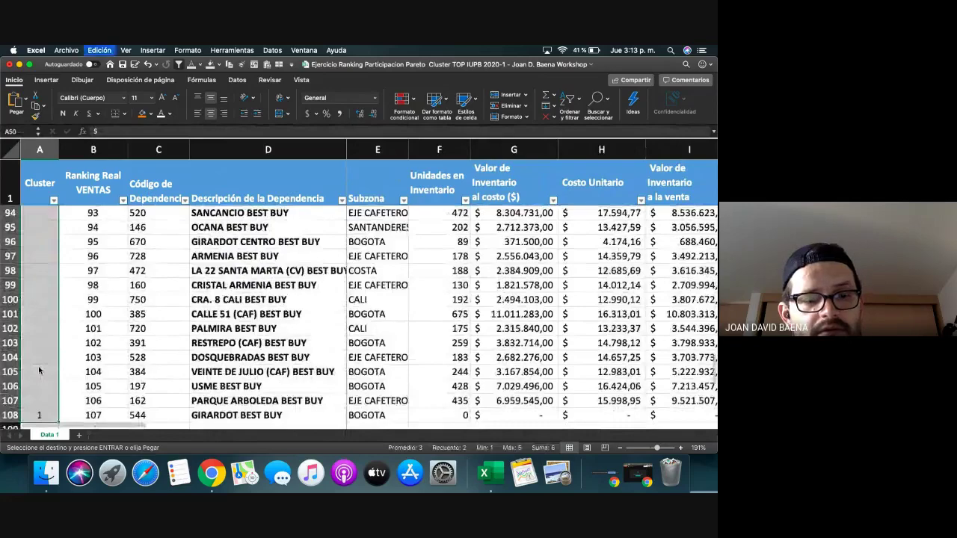
pyautogui.press('Up')
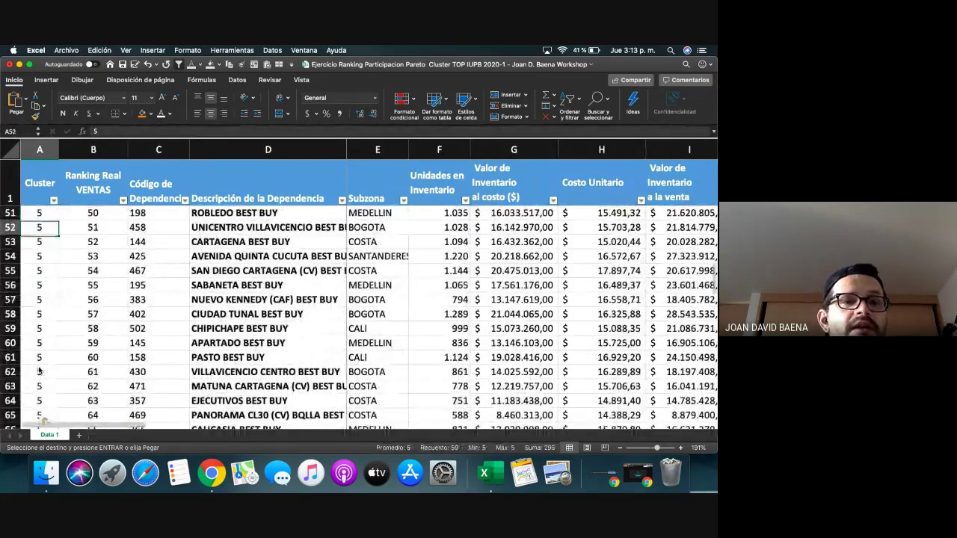
# Return to the first ranked store and examine the cluster 1 group in A2 to A6 with its store codes
pyautogui.press('Up')
pyautogui.press('Up')
pyautogui.press('Up')
pyautogui.press('Up')
pyautogui.press('Up')
pyautogui.press('Up')
pyautogui.press('Up')
pyautogui.hotkey('ctrl', 'Up')
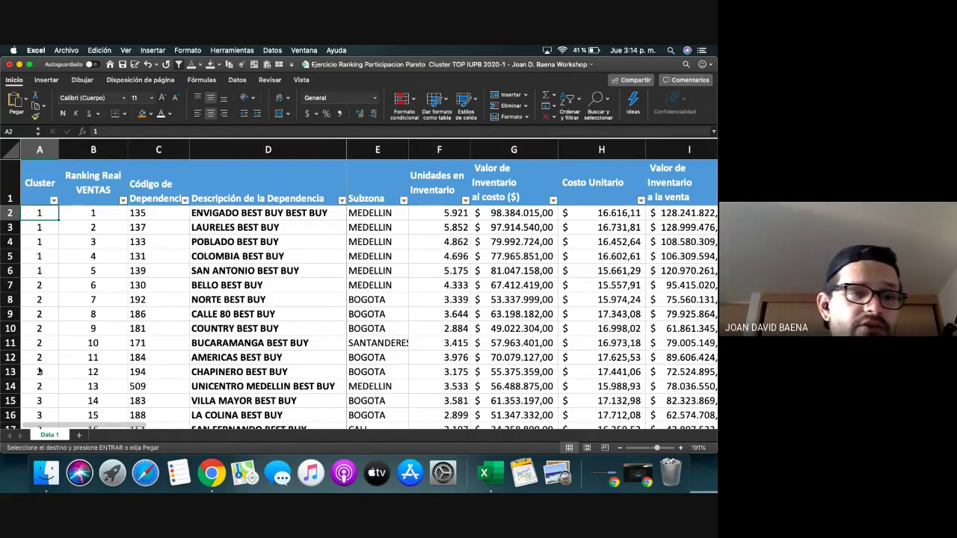
pyautogui.hotkey('shift', 'Down')
pyautogui.hotkey('shift', 'Down')
pyautogui.hotkey('shift', 'Down')
pyautogui.hotkey('shift', 'Down')
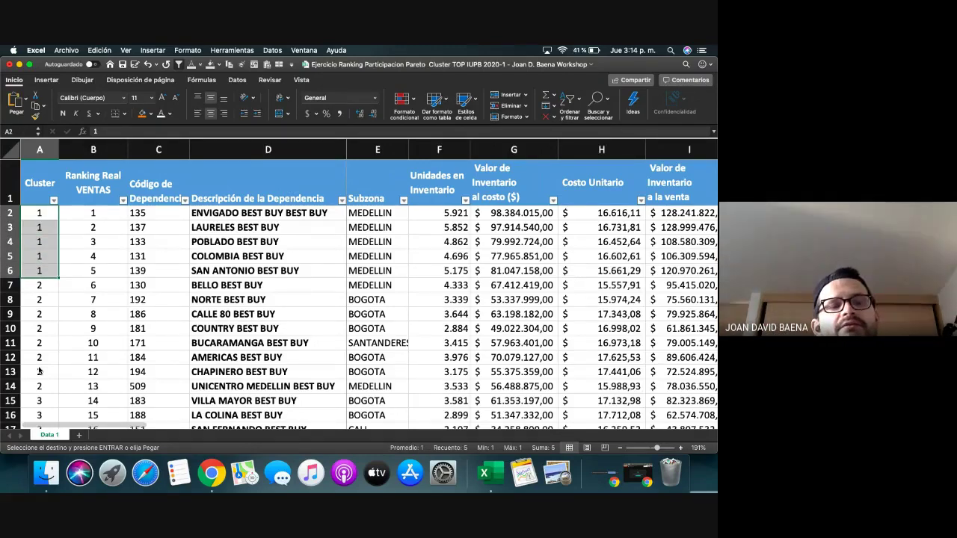
pyautogui.press('Right')
pyautogui.press('Right')
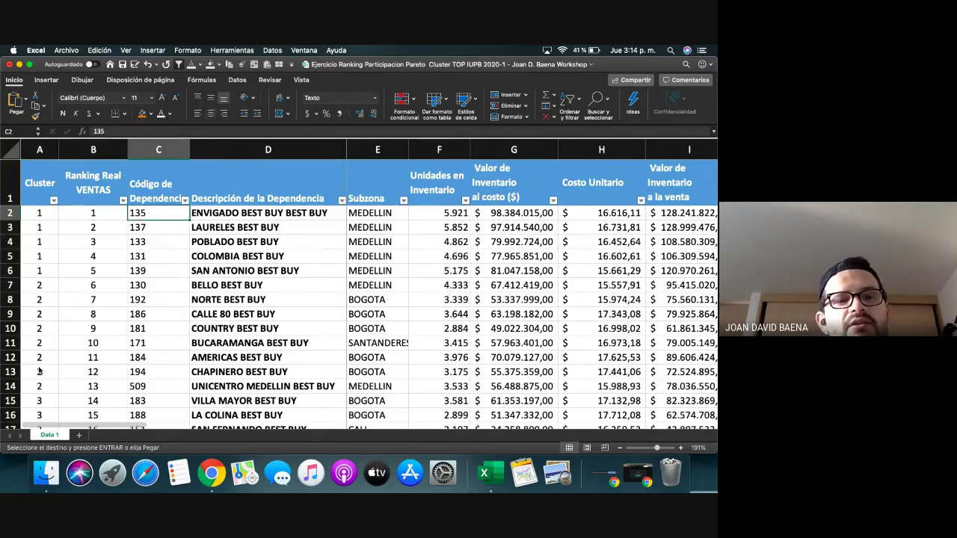
pyautogui.hotkey('shift', 'Right')
pyautogui.hotkey('shift', 'Left')
pyautogui.press('Left')
pyautogui.press('Left')
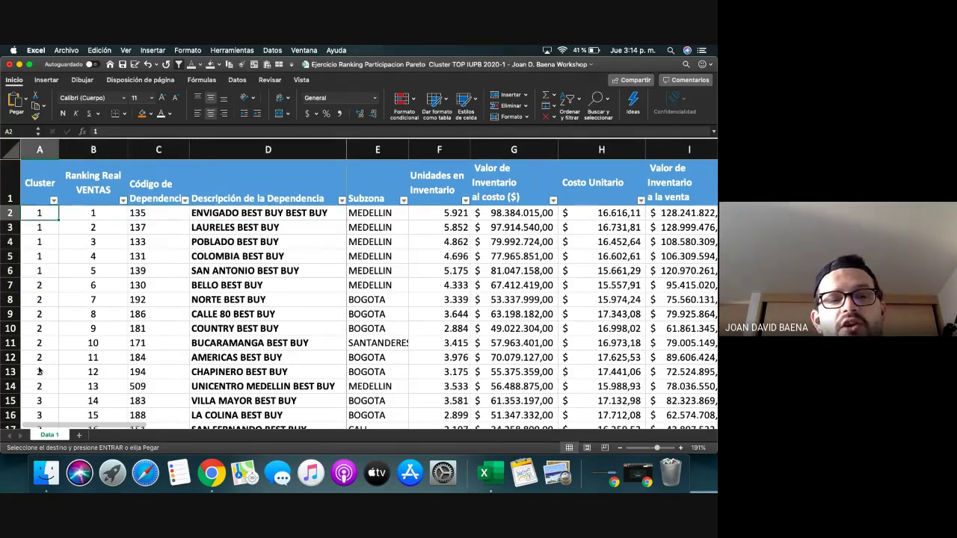
pyautogui.hotkey('shift', 'Down')
pyautogui.hotkey('shift', 'Down')
pyautogui.hotkey('shift', 'Down')
pyautogui.hotkey('shift', 'Down')
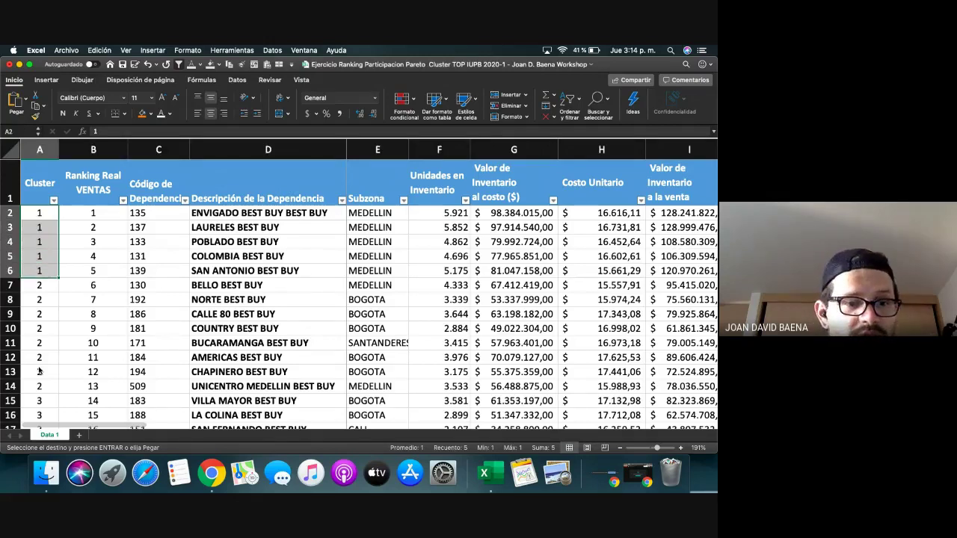
# Examine the Cluster column around the boundary between the cluster 1 and cluster 2 stores
pyautogui.press('Down')
pyautogui.press('Down')
pyautogui.press('Down')
pyautogui.press('Down')
pyautogui.press('Down')
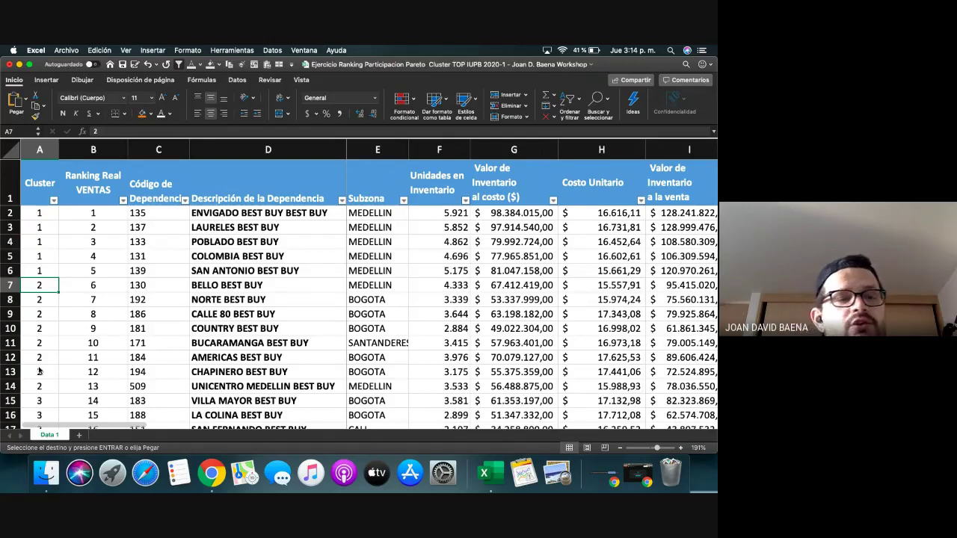
pyautogui.press('Down')
pyautogui.press('Down')
pyautogui.press('Up')
pyautogui.press('Up')
pyautogui.press('Up')
pyautogui.press('Up')
pyautogui.press('Up')
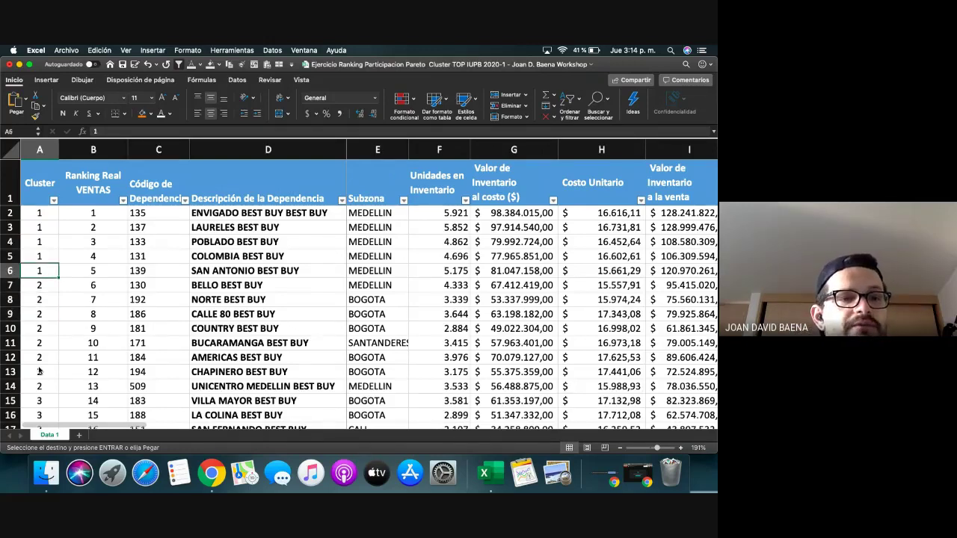
pyautogui.press('Up')
pyautogui.press('Up')
pyautogui.press('Right')
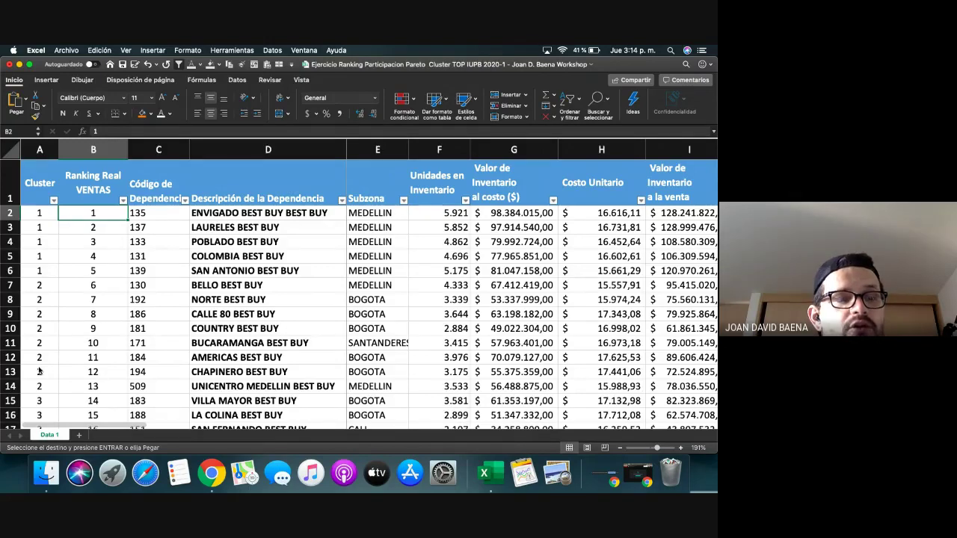
pyautogui.press('Left')
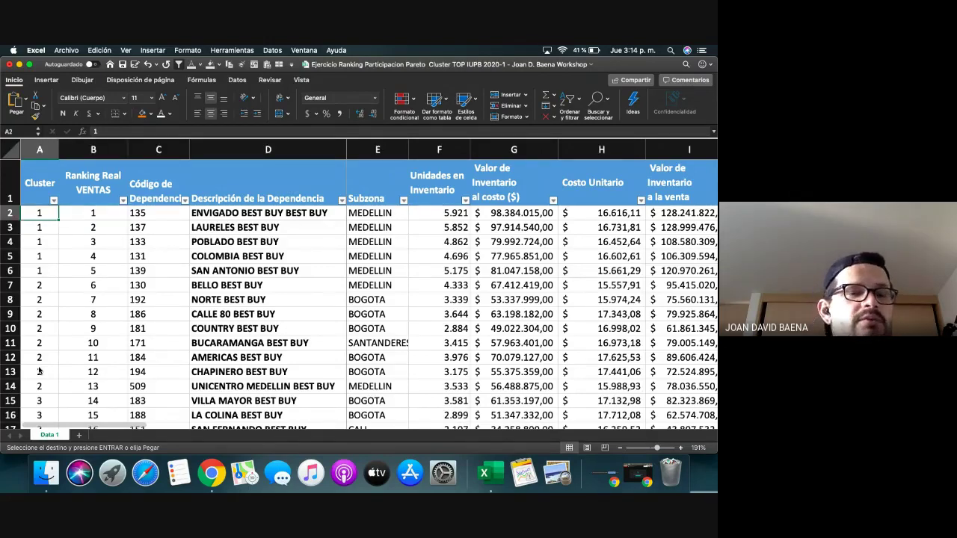
pyautogui.press('Down')
pyautogui.press('Down')
pyautogui.press('Down')
pyautogui.press('Down')
pyautogui.press('Down')
pyautogui.press('Down')
pyautogui.press('Down')
pyautogui.press('Down')
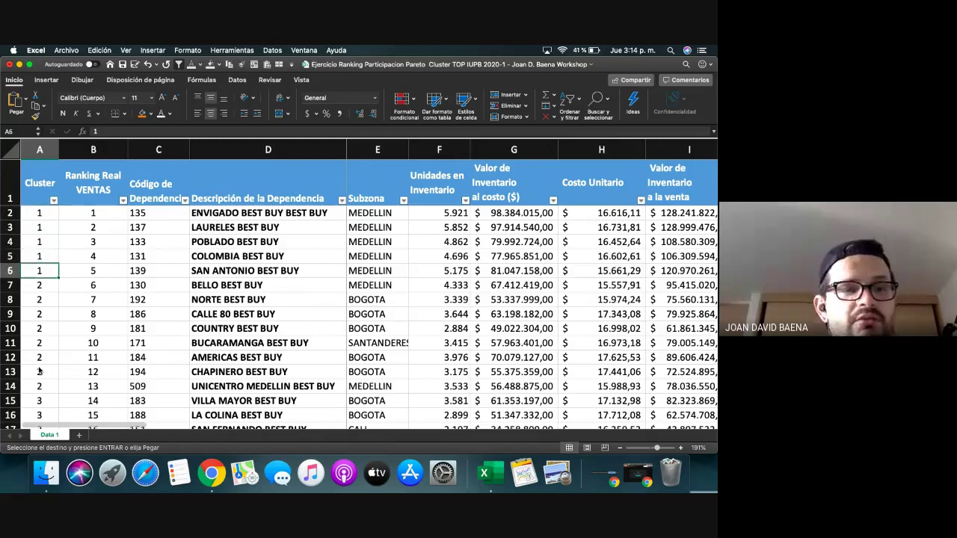
# Compare the VILLA MAYOR BEST BUY store with LAURELES BEST BUY, checking the latter's row across to column O
pyautogui.click(215, 404)
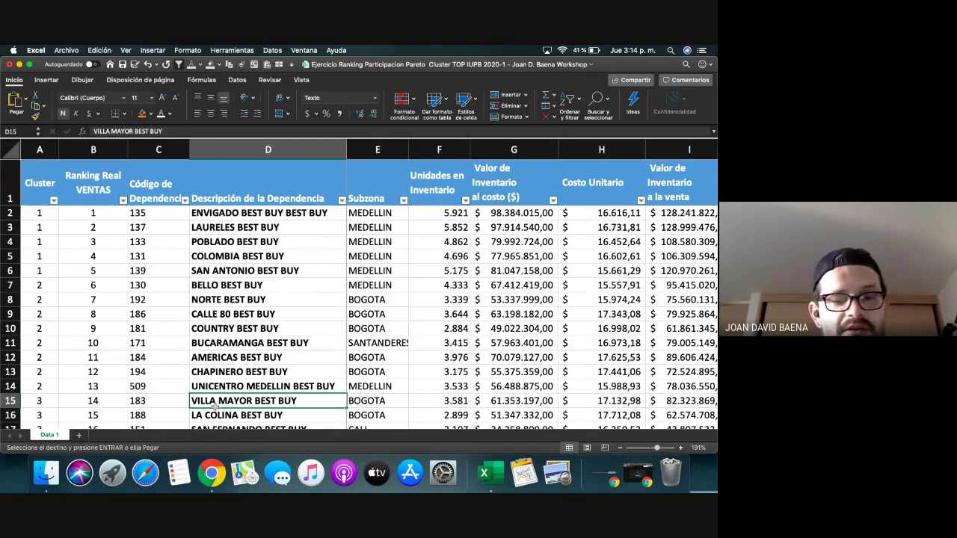
pyautogui.click(258, 228)
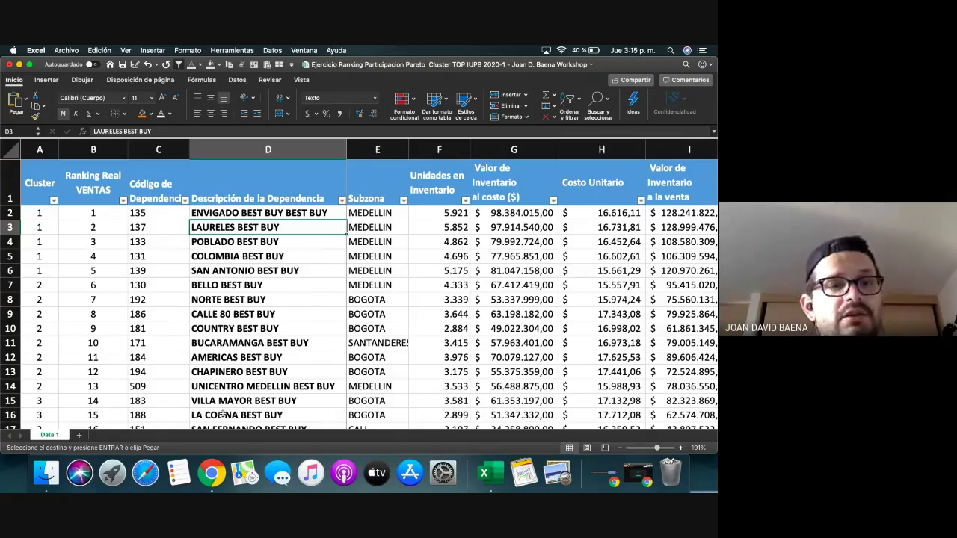
pyautogui.press('Left')
pyautogui.press('Left')
pyautogui.press('Right')
pyautogui.press('Right')
pyautogui.press('Right')
pyautogui.press('Right')
pyautogui.press('Right')
pyautogui.press('Right')
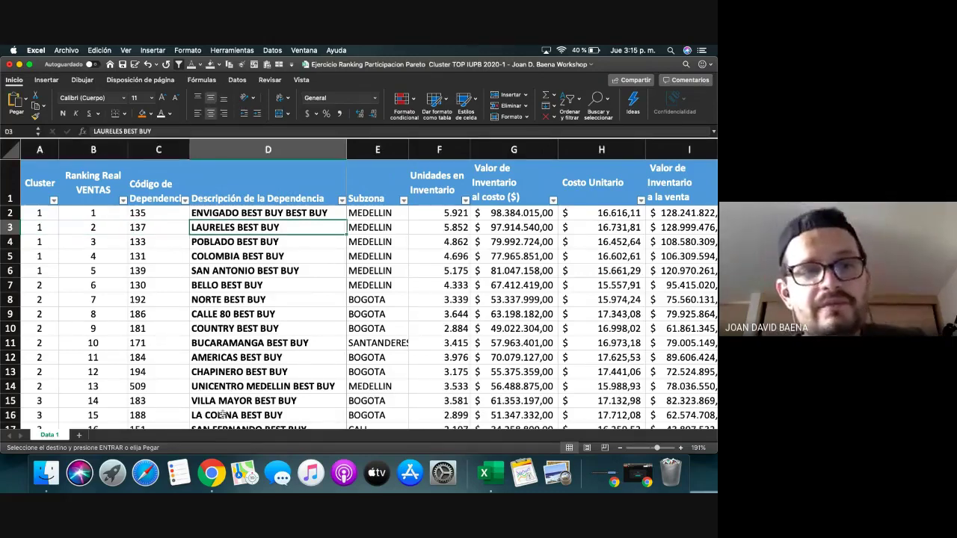
pyautogui.press('Right')
pyautogui.press('Right')
pyautogui.press('Right')
pyautogui.press('Right')
pyautogui.press('Right')
pyautogui.press('Right')
pyautogui.press('Right')
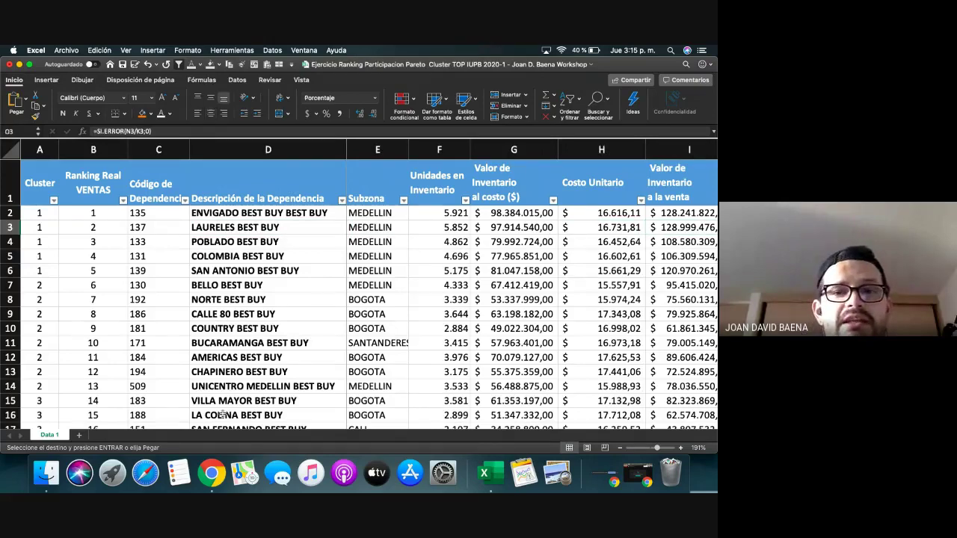
pyautogui.click(254, 404)
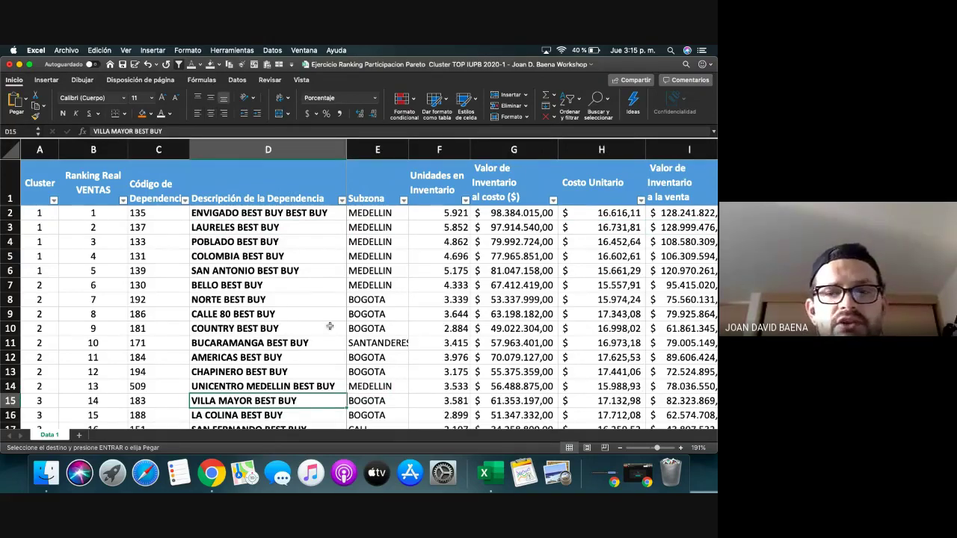
# Clear the TOP labels from R4 to R11 in the TOP column, keeping only those of the two highest-ranked stores
pyautogui.click(366, 295)
pyautogui.press('Right')
pyautogui.press('Right')
pyautogui.press('Right')
pyautogui.press('Right')
pyautogui.press('Right')
pyautogui.press('Right')
pyautogui.press('Right')
pyautogui.press('Right')
pyautogui.press('Right')
pyautogui.press('Right')
pyautogui.press('Right')
pyautogui.press('Right')
pyautogui.press('Right')
pyautogui.press('Right')
pyautogui.press('Right')
pyautogui.press('Right')
pyautogui.press('Left')
pyautogui.press('Left')
pyautogui.press('Left')
pyautogui.press('Up')
pyautogui.press('Up')
pyautogui.press('Up')
pyautogui.press('Up')
pyautogui.press('Up')
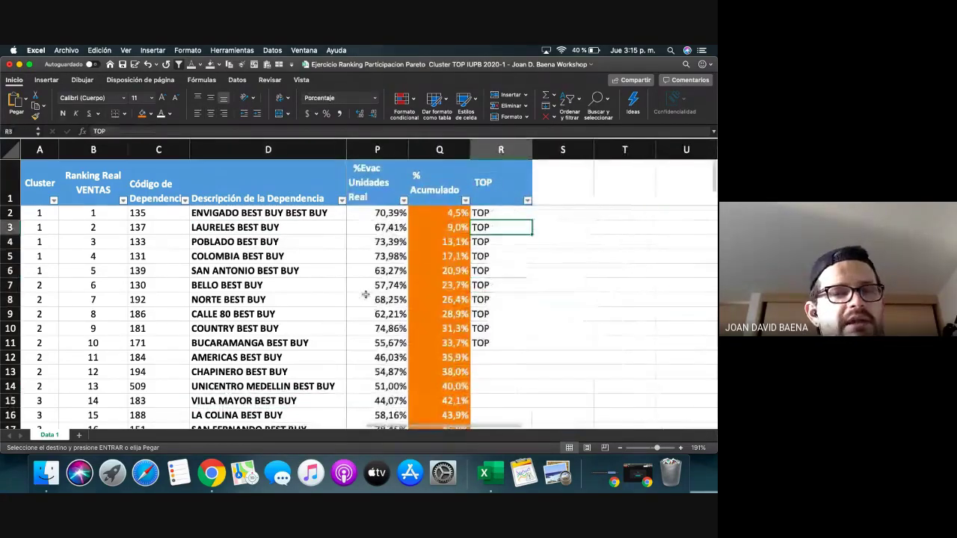
pyautogui.press('Down')
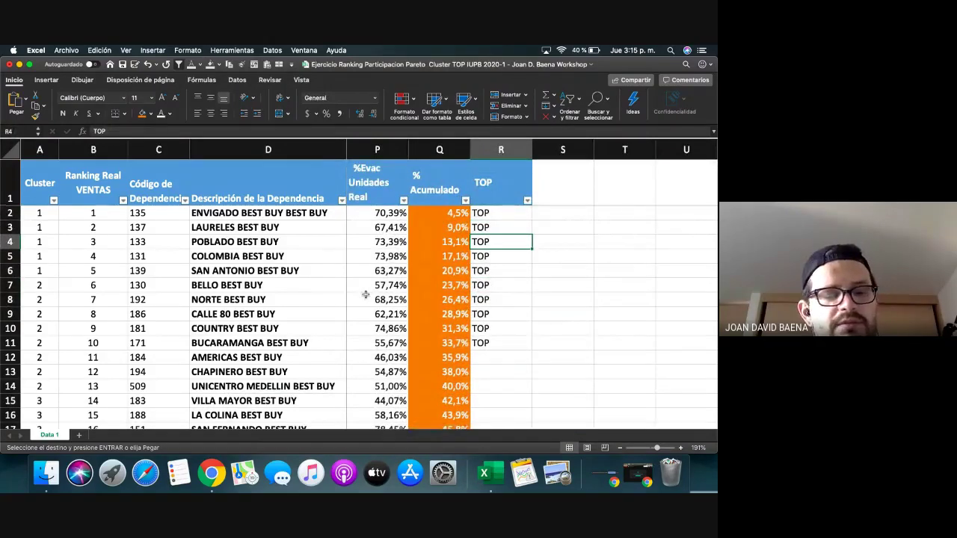
pyautogui.hotkey('shift', 'Down')
pyautogui.hotkey('shift', 'Down')
pyautogui.hotkey('shift', 'Down')
pyautogui.hotkey('shift', 'Down')
pyautogui.hotkey('shift', 'Down')
pyautogui.hotkey('shift', 'Down')
pyautogui.hotkey('shift', 'Down')
pyautogui.press('Delete')
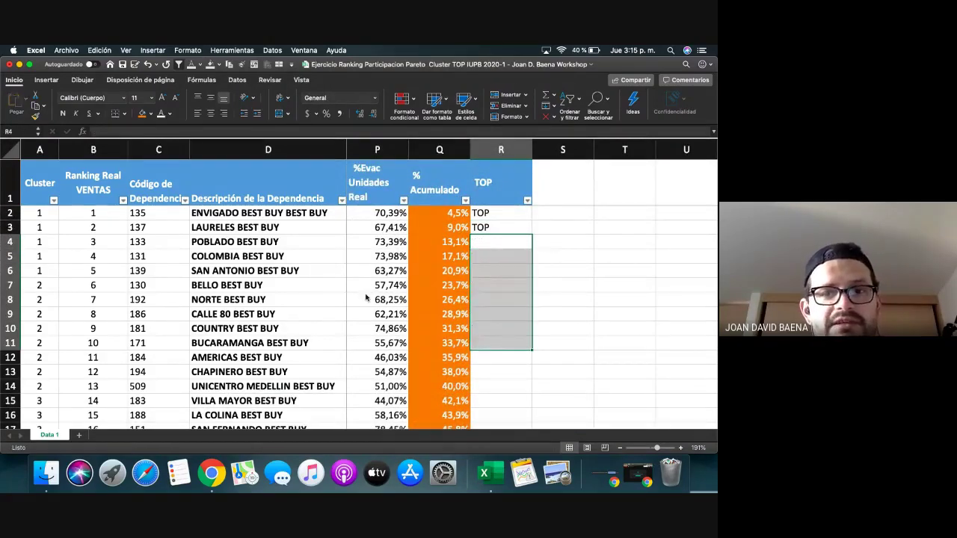
# Copy the two TOP labels in R2 and R3, and filter the Cluster column to show only cluster 2
pyautogui.press('Up')
pyautogui.press('Up')
pyautogui.hotkey('shift', 'Down')
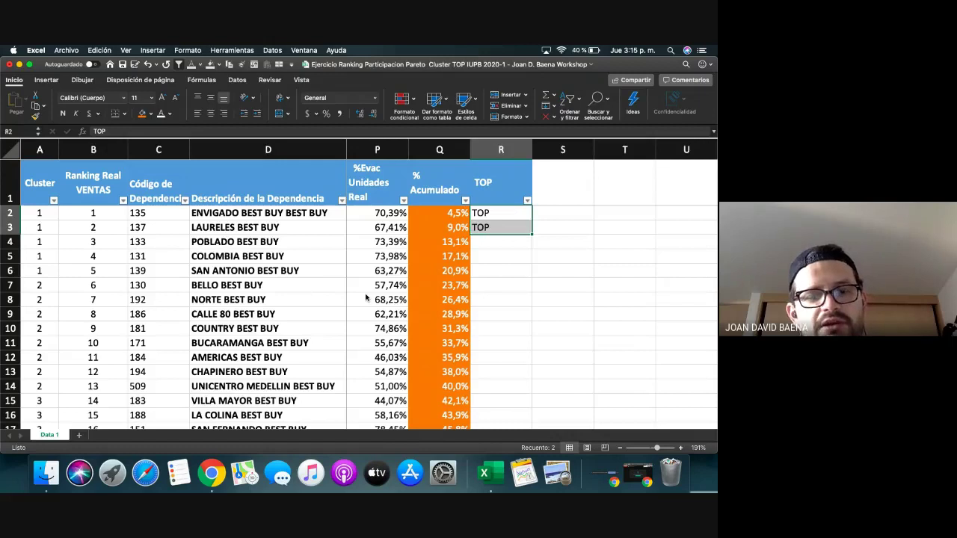
pyautogui.press('super+c')
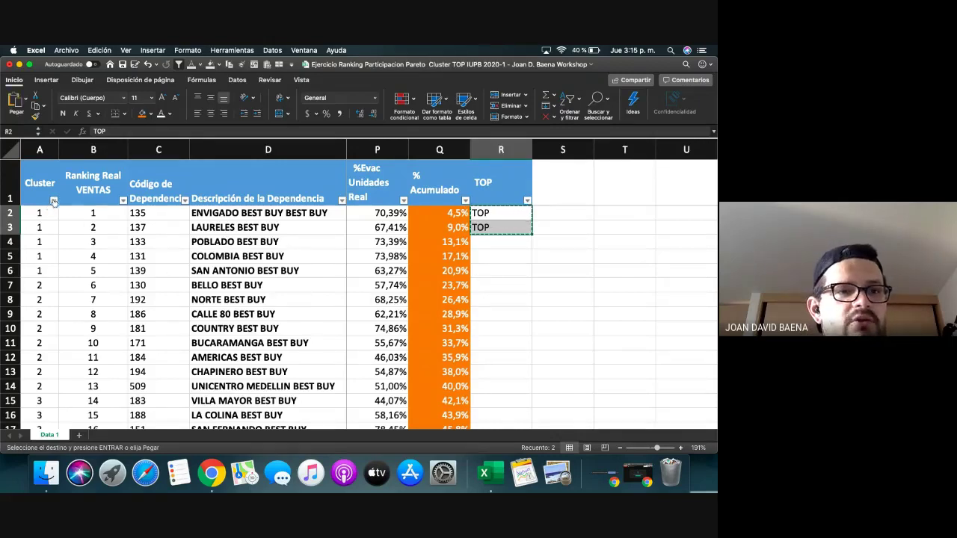
pyautogui.click(53, 200)
pyautogui.click(82, 312)
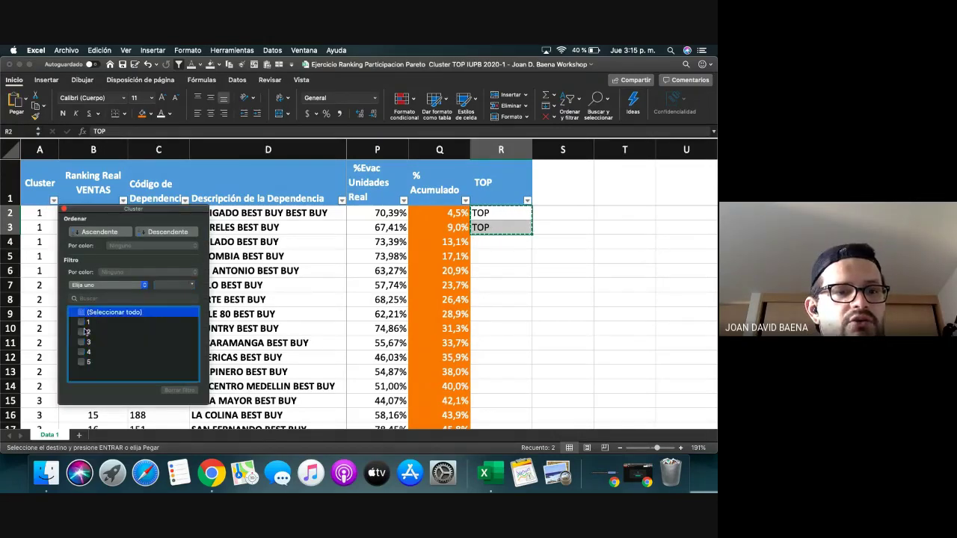
pyautogui.click(85, 332)
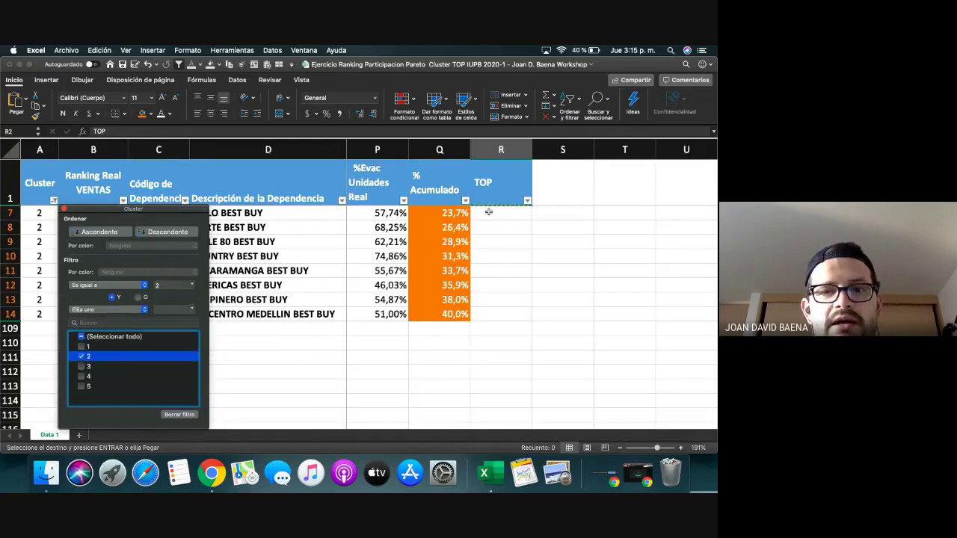
# Paste the copied TOP labels into R7 and R8 for BELLO BEST BUY and NORTE BEST BUY
pyautogui.click(487, 216)
pyautogui.click(492, 214)
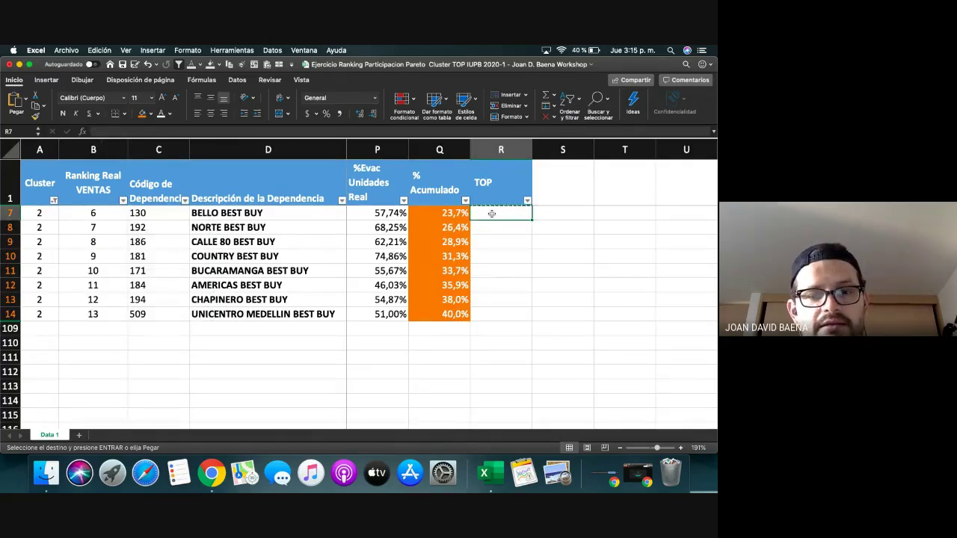
pyautogui.moveTo(492, 214); pyautogui.dragTo(495, 228)
pyautogui.press('super+v')
# Filter the Cluster column to cluster 3 and paste the TOP labels for its first two stores, in R15 and R16
pyautogui.click(53, 200)
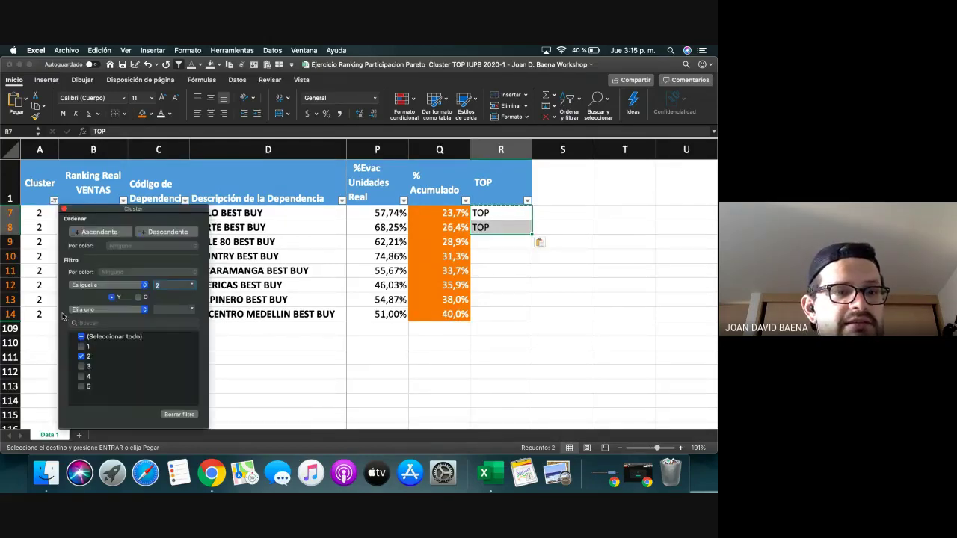
pyautogui.click(80, 357)
pyautogui.click(81, 366)
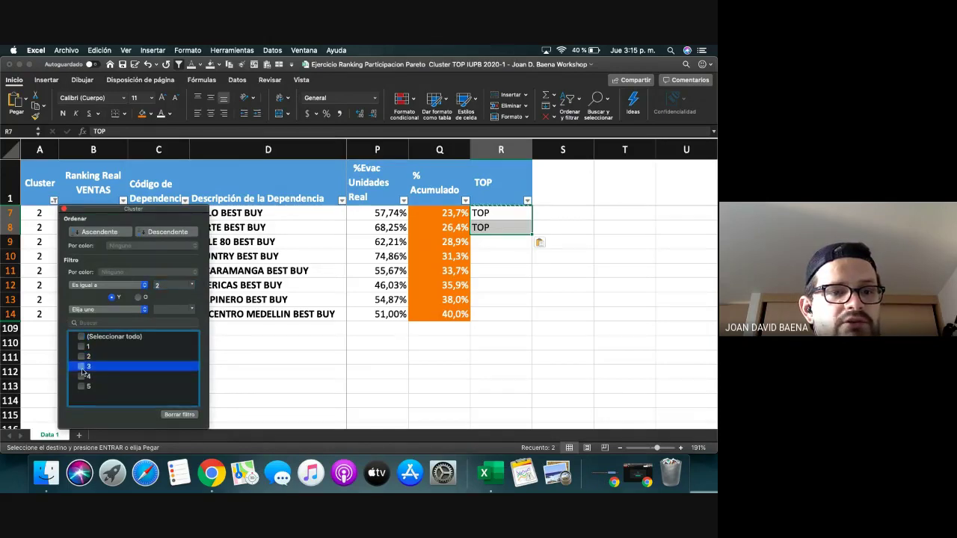
pyautogui.press('Escape')
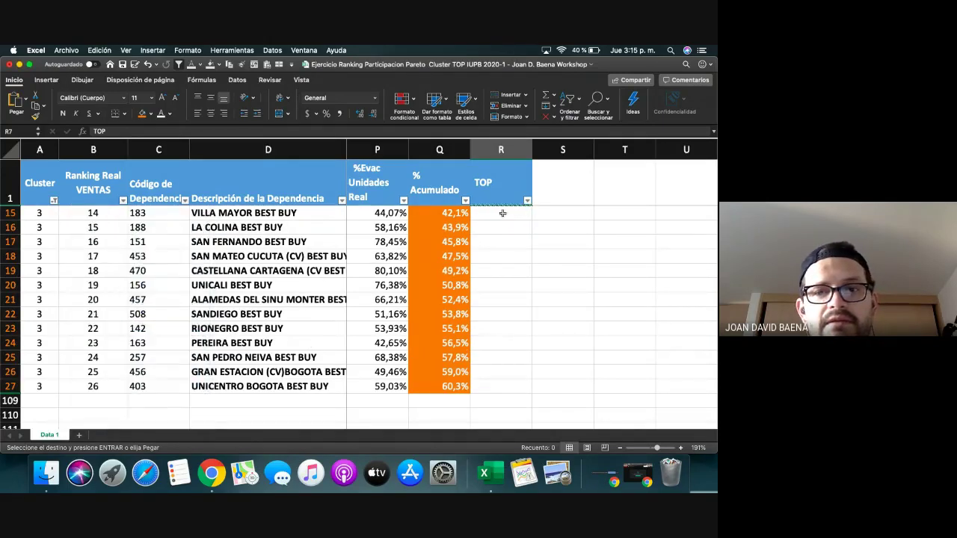
pyautogui.click(502, 213)
pyautogui.hotkey('shift', 'Down')
pyautogui.hotkey('shift', 'Down')
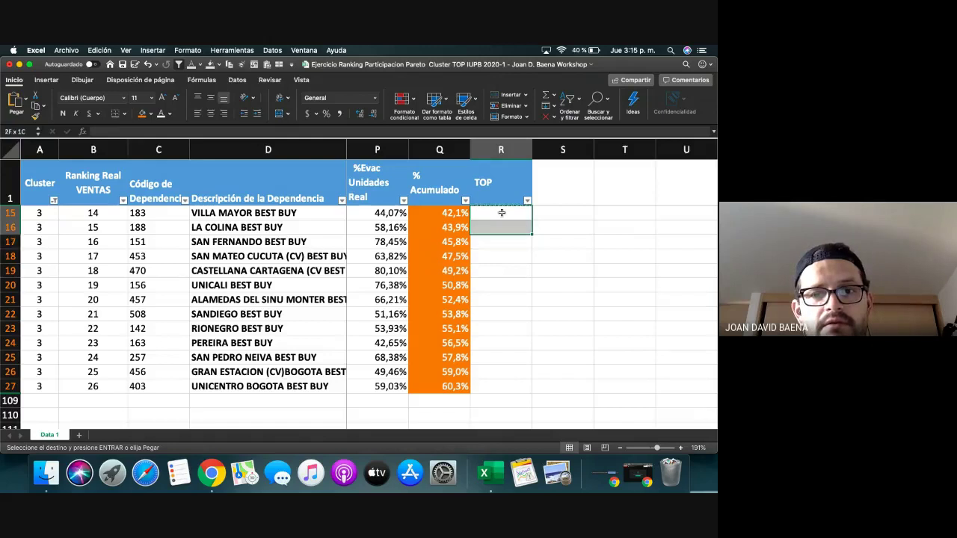
pyautogui.hotkey('shift', 'Up')
pyautogui.press('super+v')
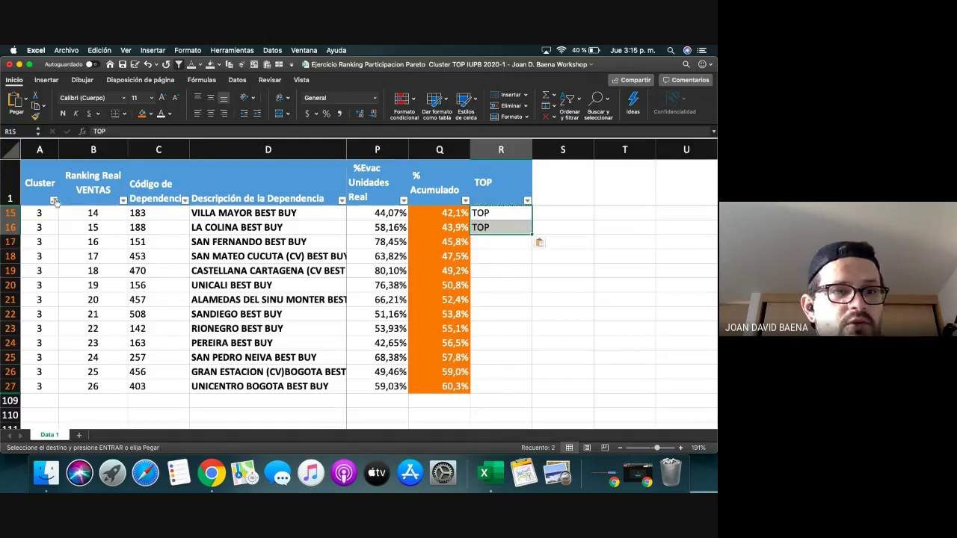
# Filter the Cluster column to cluster 4 and paste the TOP labels for its first two stores, in R28 and R29
pyautogui.click(53, 200)
pyautogui.click(82, 367)
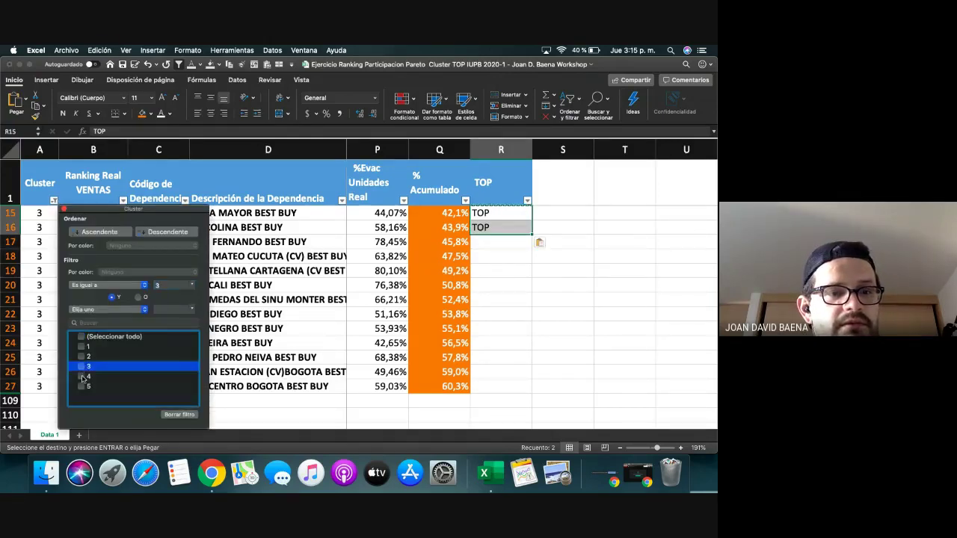
pyautogui.click(82, 376)
pyautogui.click(502, 213)
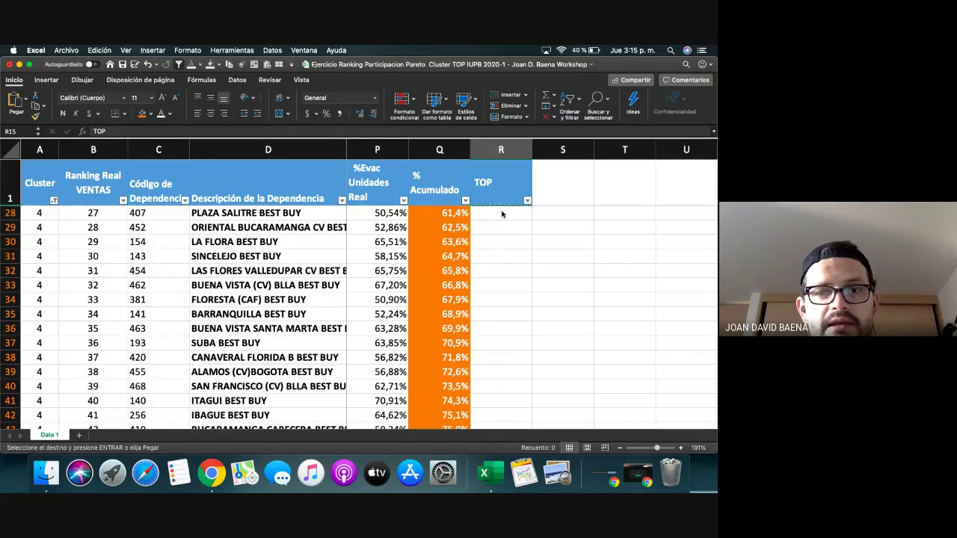
pyautogui.click(502, 212)
pyautogui.hotkey('shift', 'Down')
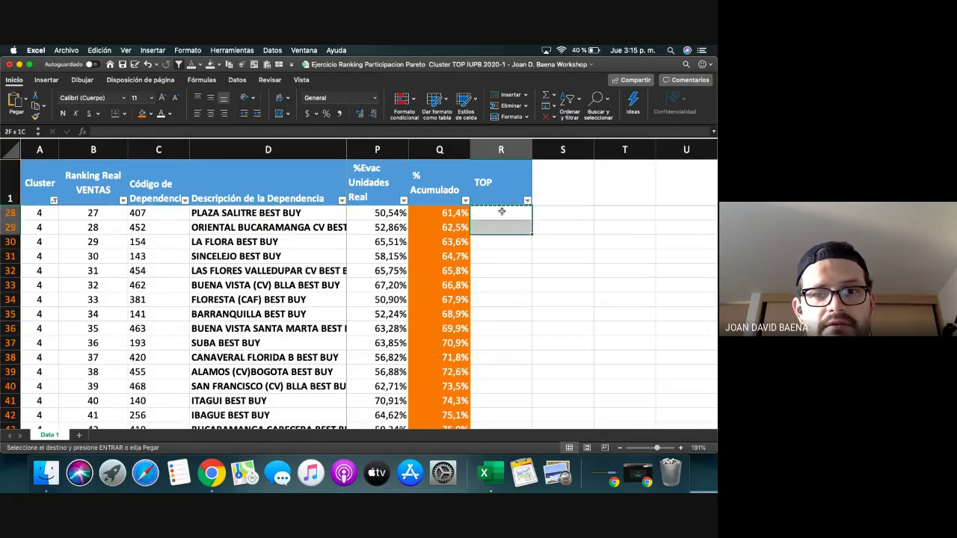
pyautogui.write('TOP TOP')
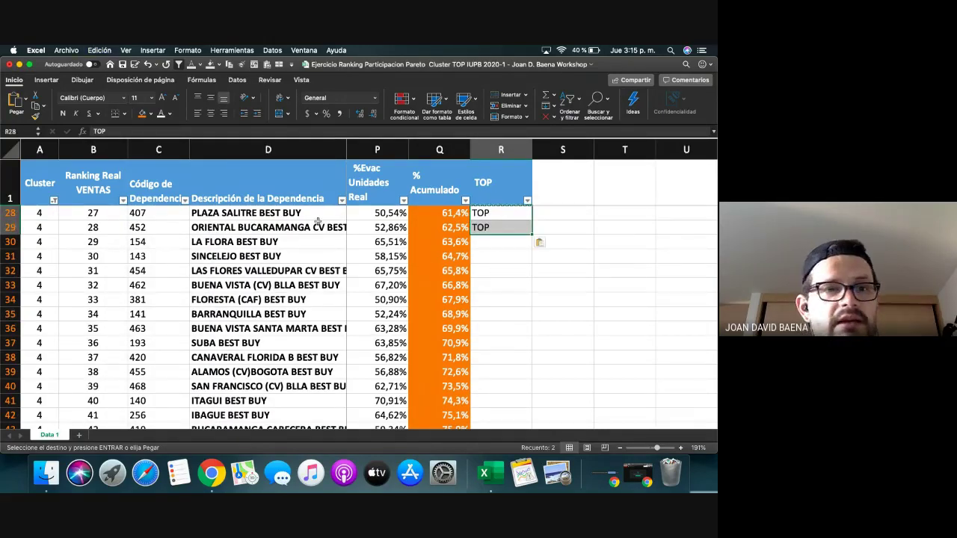
# Filter the Cluster column to cluster 5 and paste the TOP labels for its first two stores, in R50 and R51
pyautogui.click(54, 200)
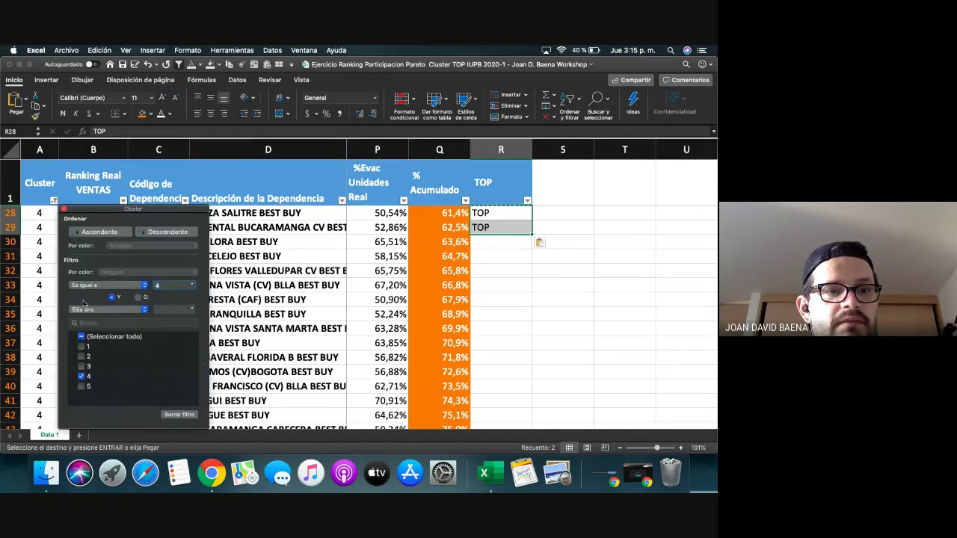
pyautogui.click(83, 377)
pyautogui.click(84, 387)
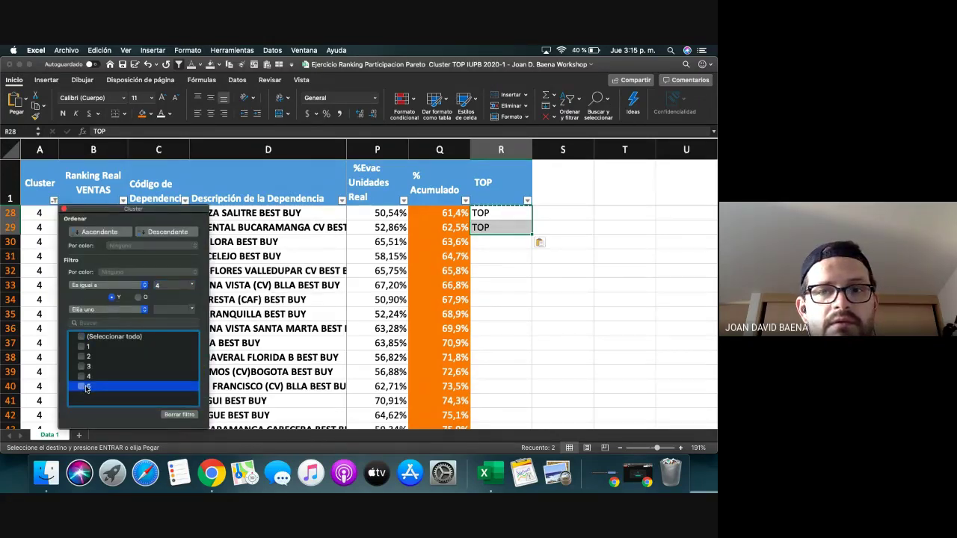
pyautogui.click(86, 387)
pyautogui.click(496, 214)
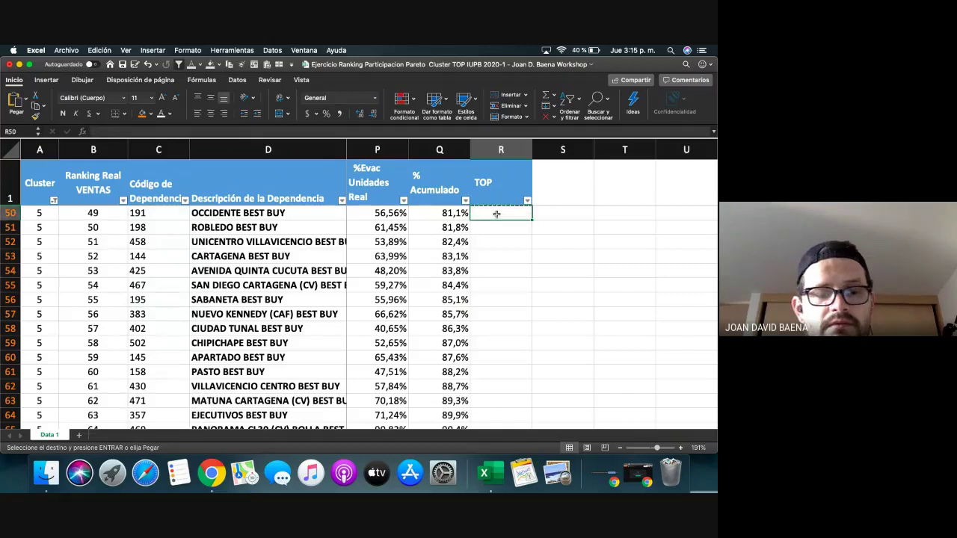
pyautogui.hotkey('shift', 'Down')
pyautogui.write('TOP TOP')
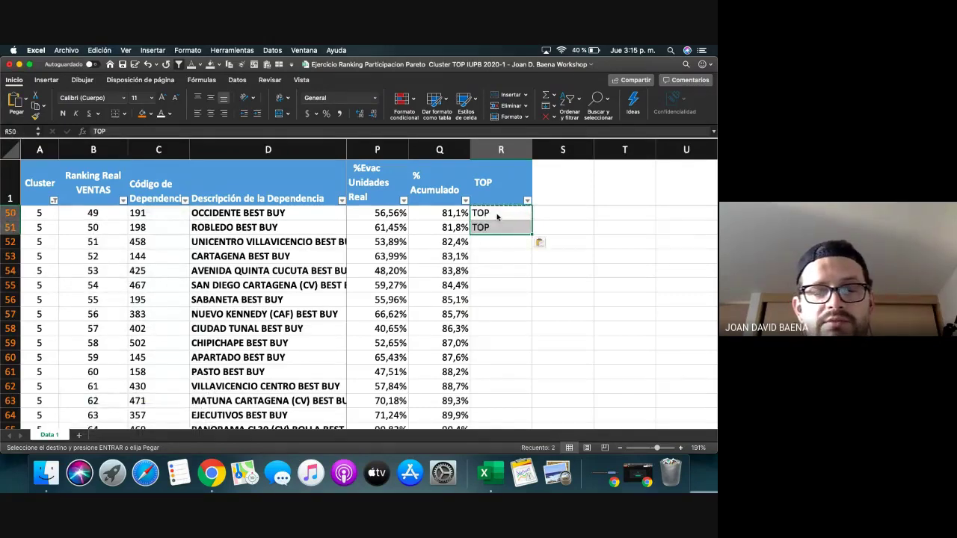
# Reset the Cluster column filter so that the stores of all five clusters are shown
pyautogui.click(375, 212)
pyautogui.click(53, 200)
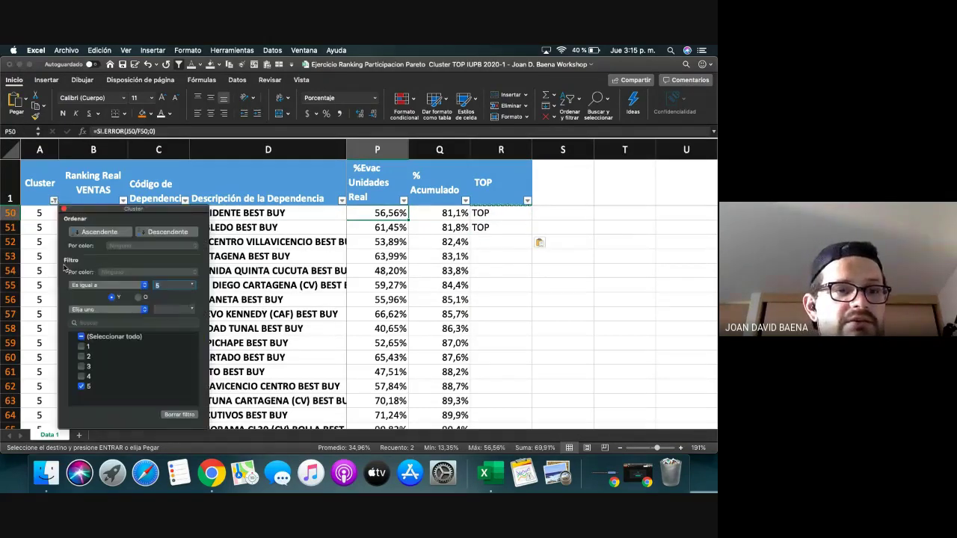
pyautogui.click(81, 337)
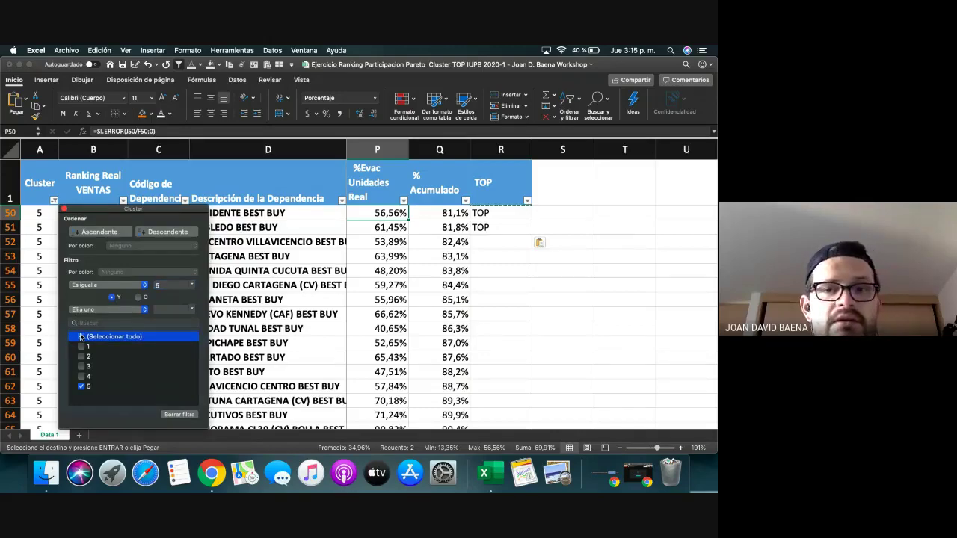
pyautogui.click(63, 209)
# Filter the TOP column to exclude blanks, review the two TOP stores of each cluster, and cancel the pending copy
pyautogui.click(527, 200)
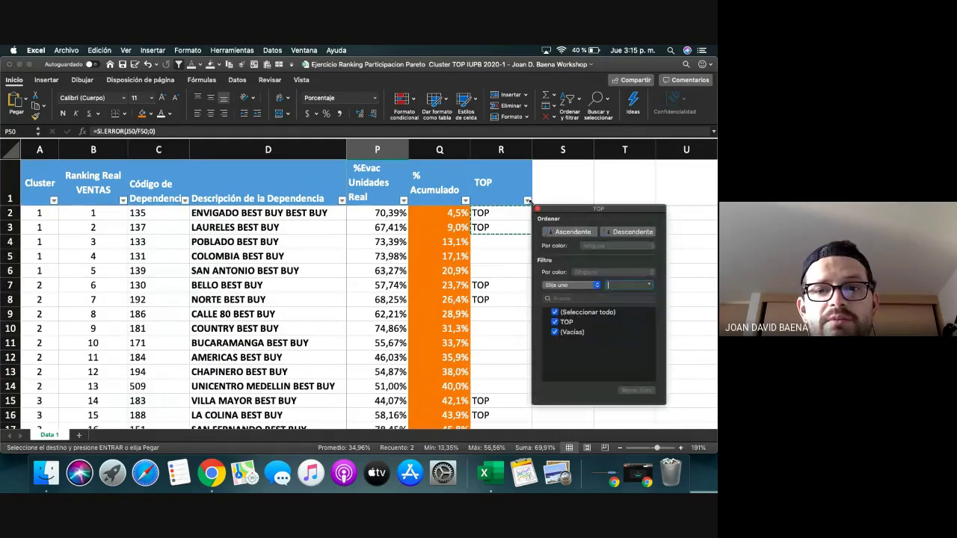
pyautogui.click(555, 332)
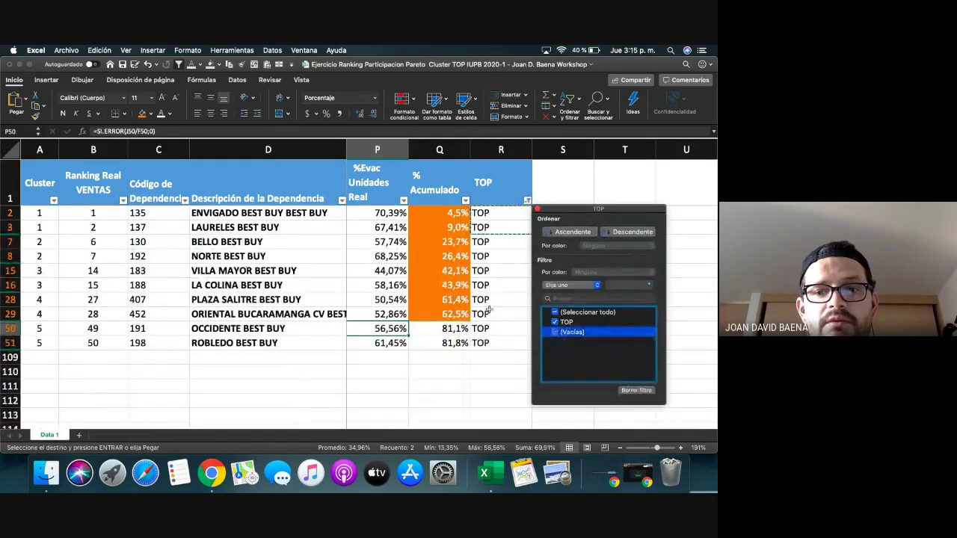
pyautogui.click(489, 312)
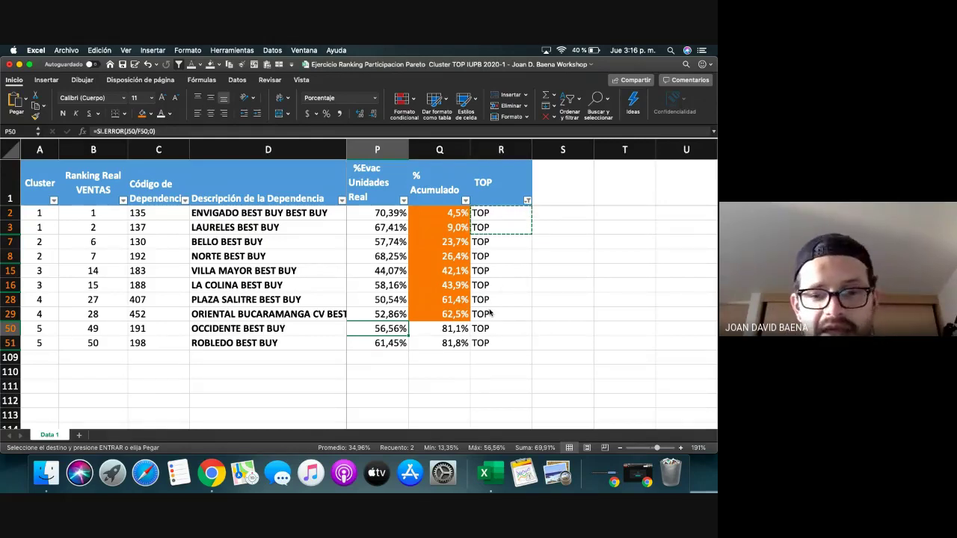
pyautogui.press('Escape')
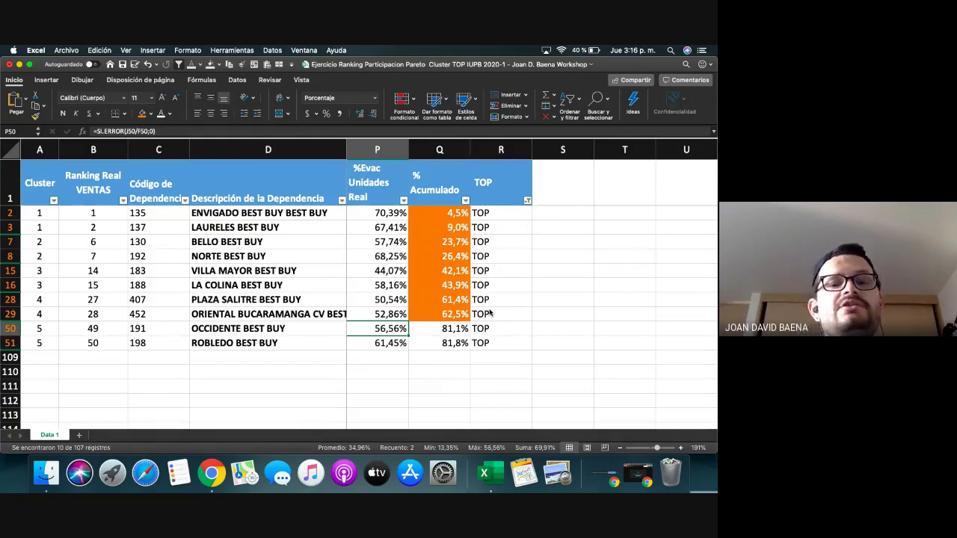
# Reset the TOP column filter to include both the TOP and the blank rows
pyautogui.click(527, 201)
pyautogui.click(554, 334)
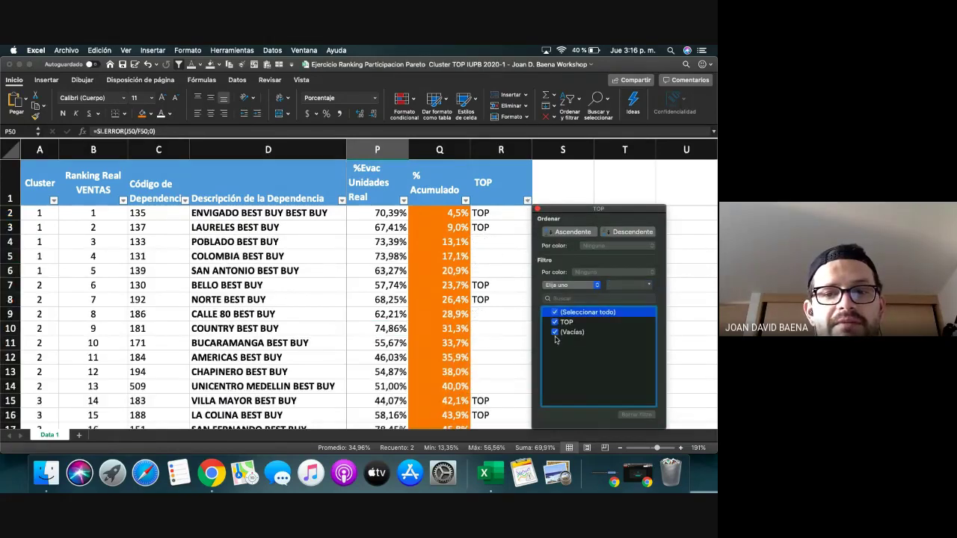
pyautogui.click(496, 314)
pyautogui.click(402, 254)
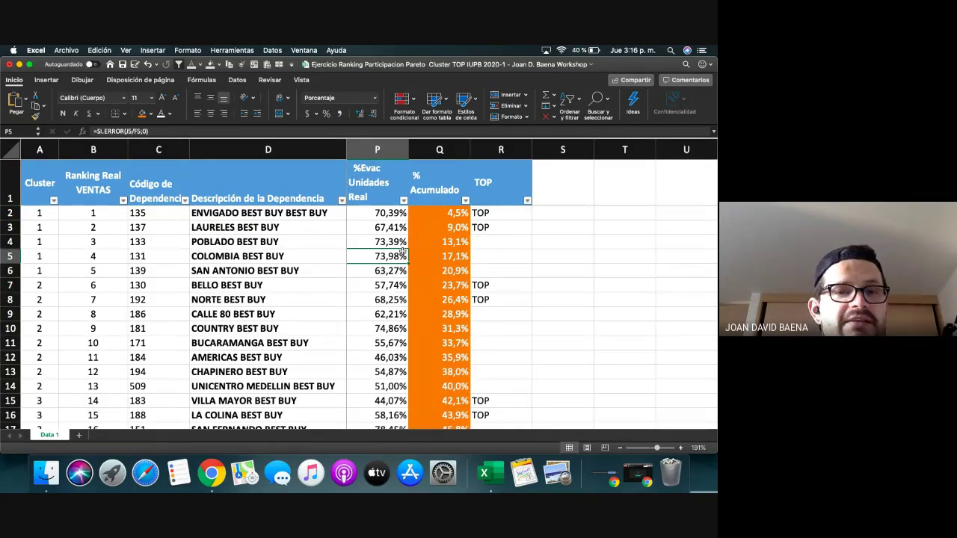
# Return to A3 in the Cluster column and save the workbook
pyautogui.press('Left')
pyautogui.press('Left')
pyautogui.press('Left')
pyautogui.press('Left')
pyautogui.press('Left')
pyautogui.press('Left')
pyautogui.press('Left')
pyautogui.press('Left')
pyautogui.press('Left')
pyautogui.press('Left')
pyautogui.press('Left')
pyautogui.press('Left')
pyautogui.press('Left')
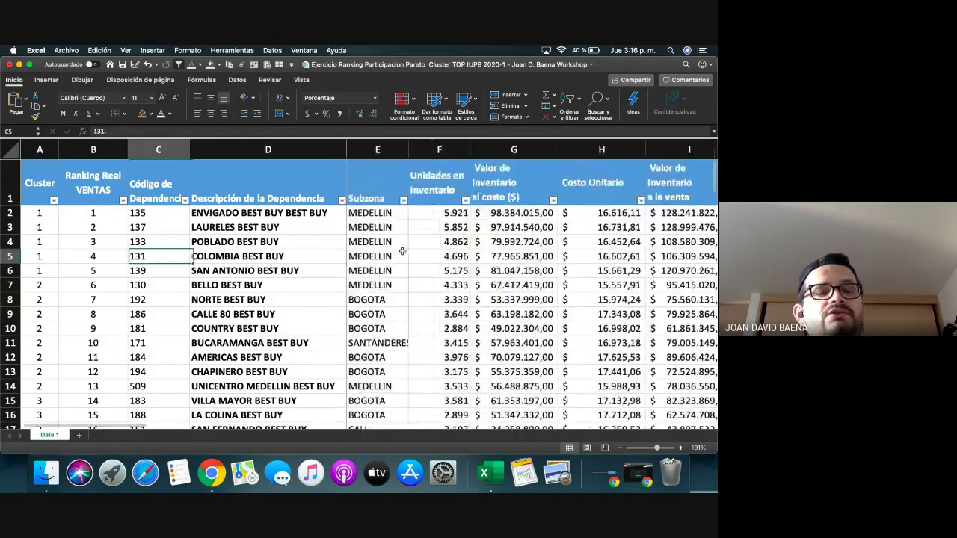
pyautogui.press('Left')
pyautogui.press('Left')
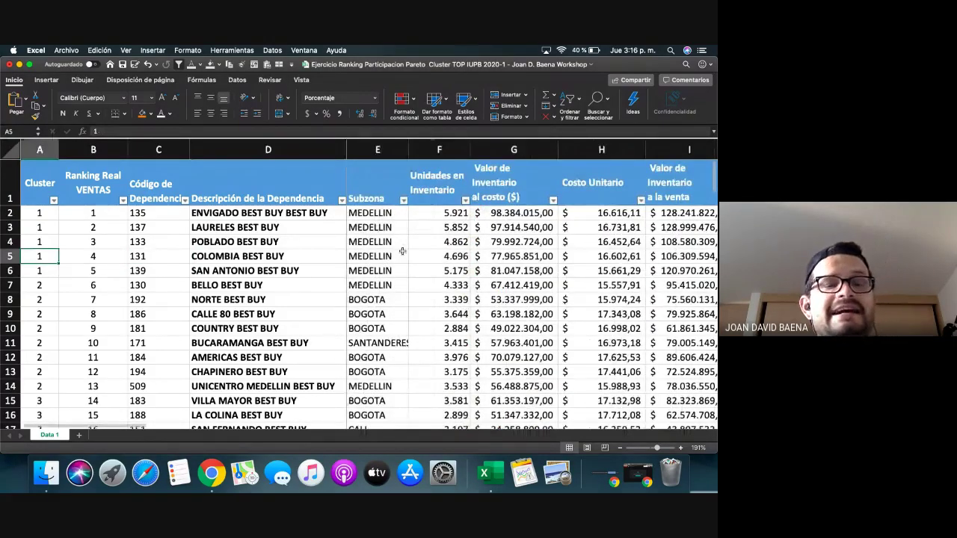
pyautogui.press('Up')
pyautogui.press('Up')
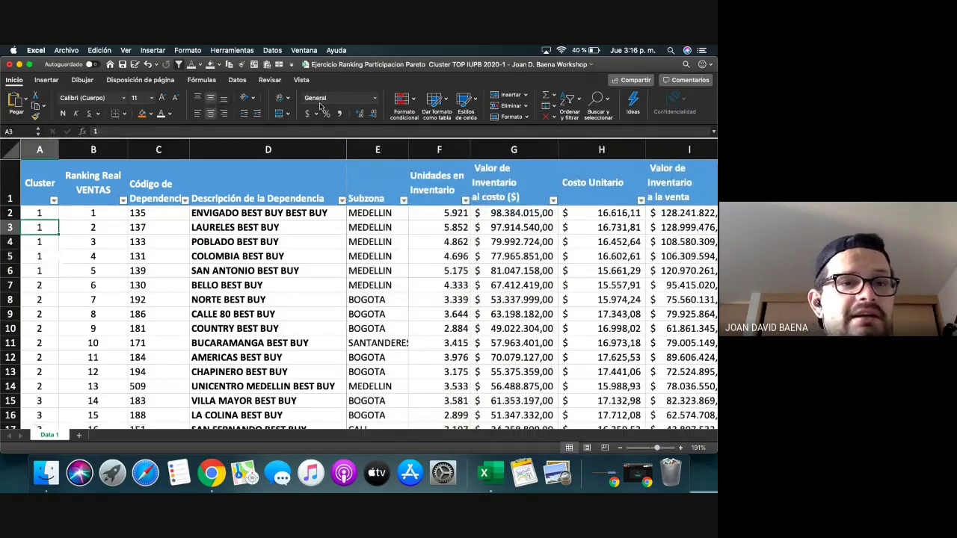
pyautogui.click(122, 65)
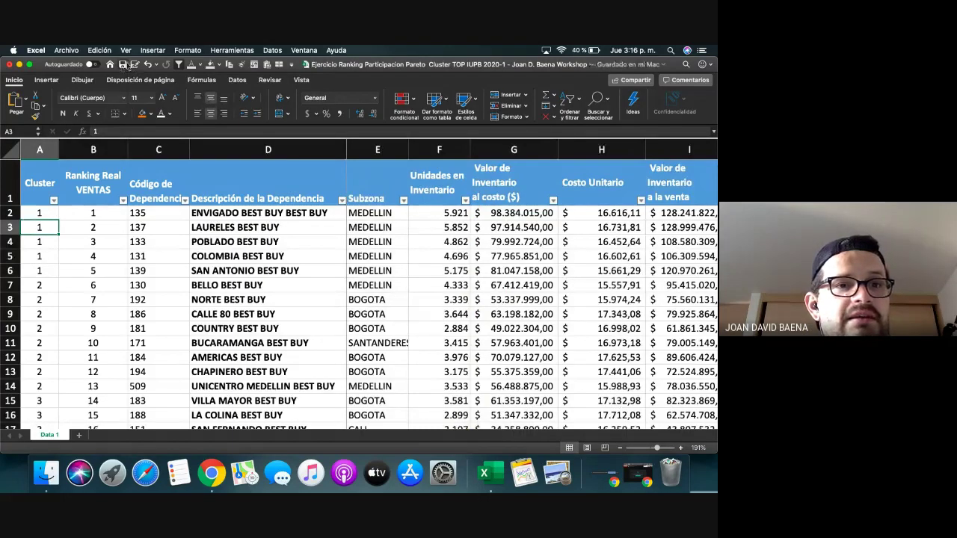
pyautogui.click(181, 254)
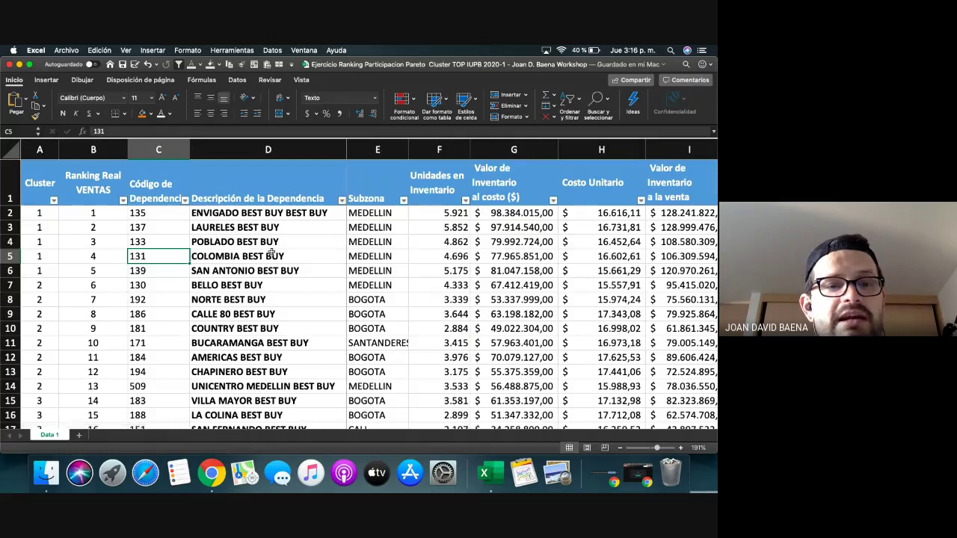
pyautogui.click(267, 190)
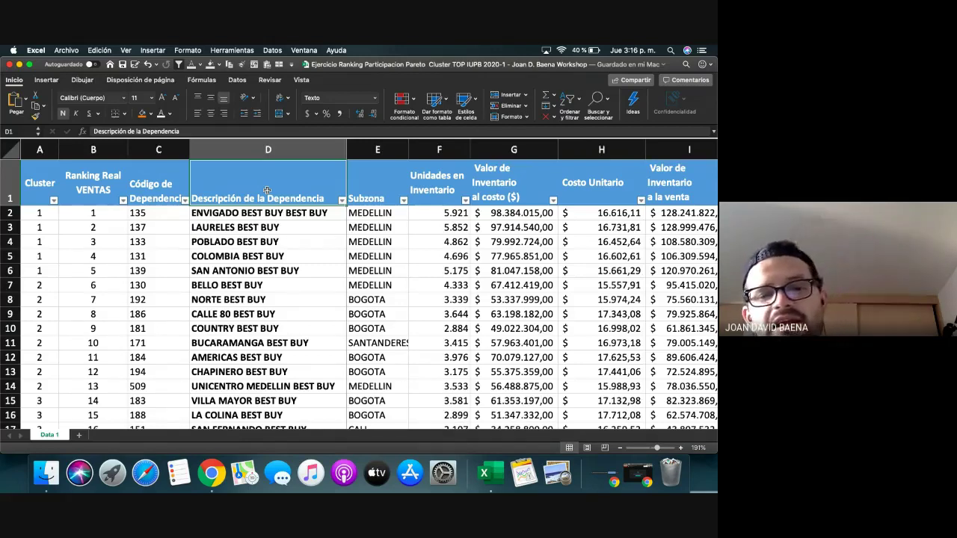
pyautogui.click(241, 299)
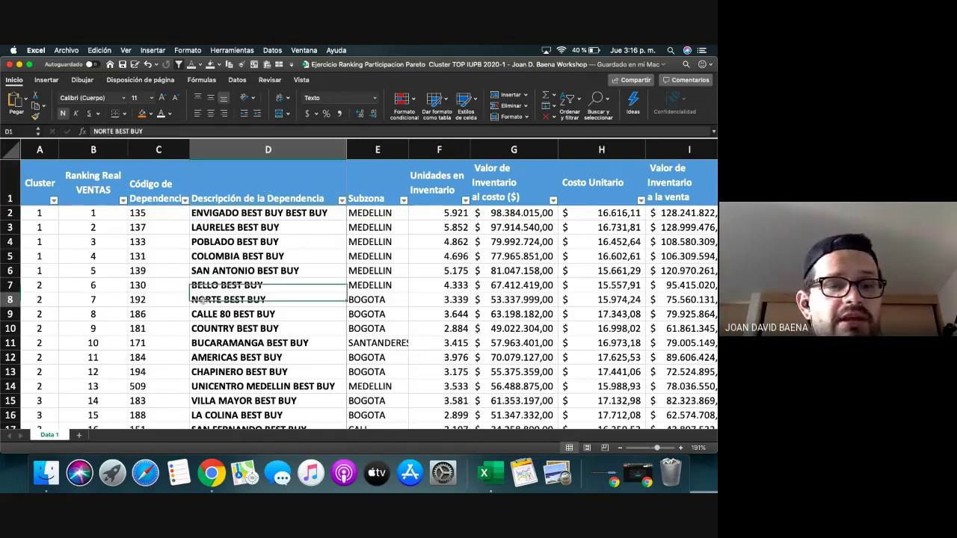
# Switch to the Google Chrome window
pyautogui.click(212, 479)
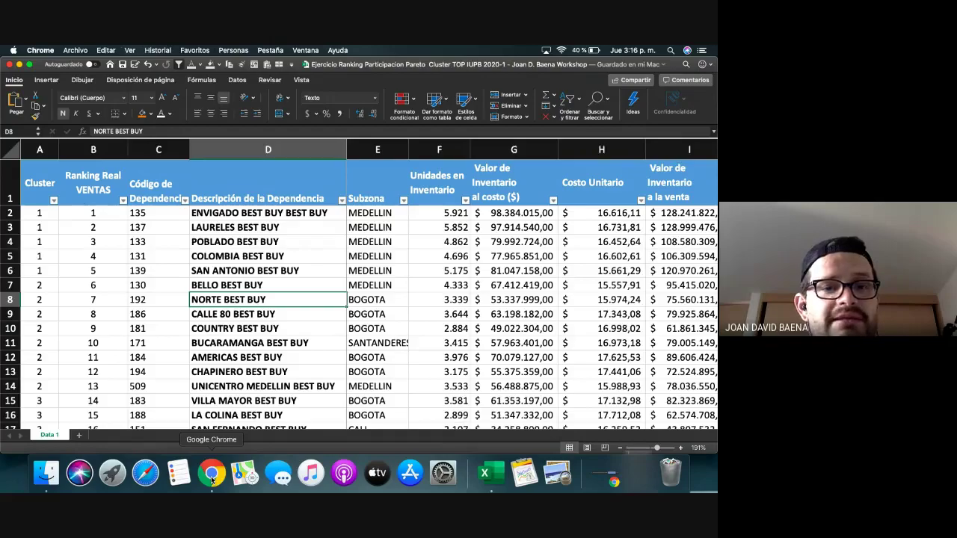
pyautogui.click(262, 325)
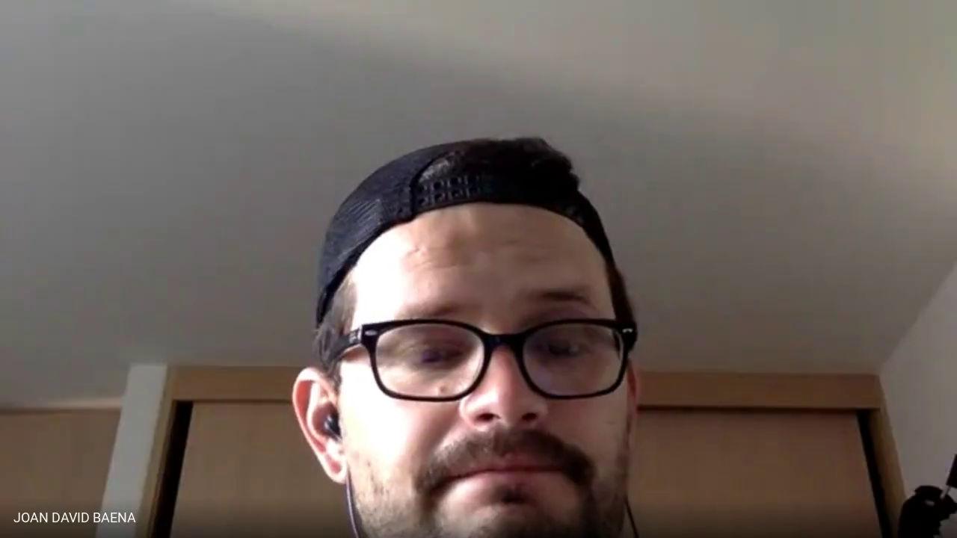